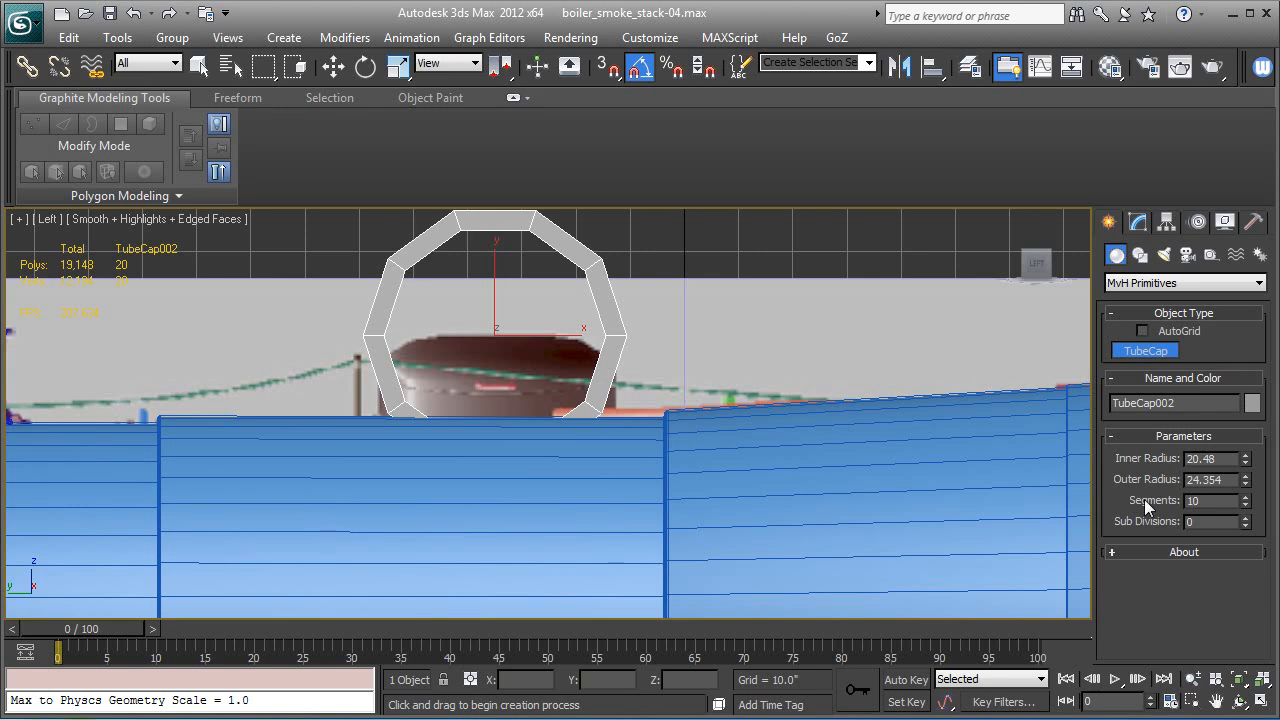
Step: Set the tube cap's segment count to 24
left_click_drag(1209, 504, 1143, 510)
type("24")
key("Return")
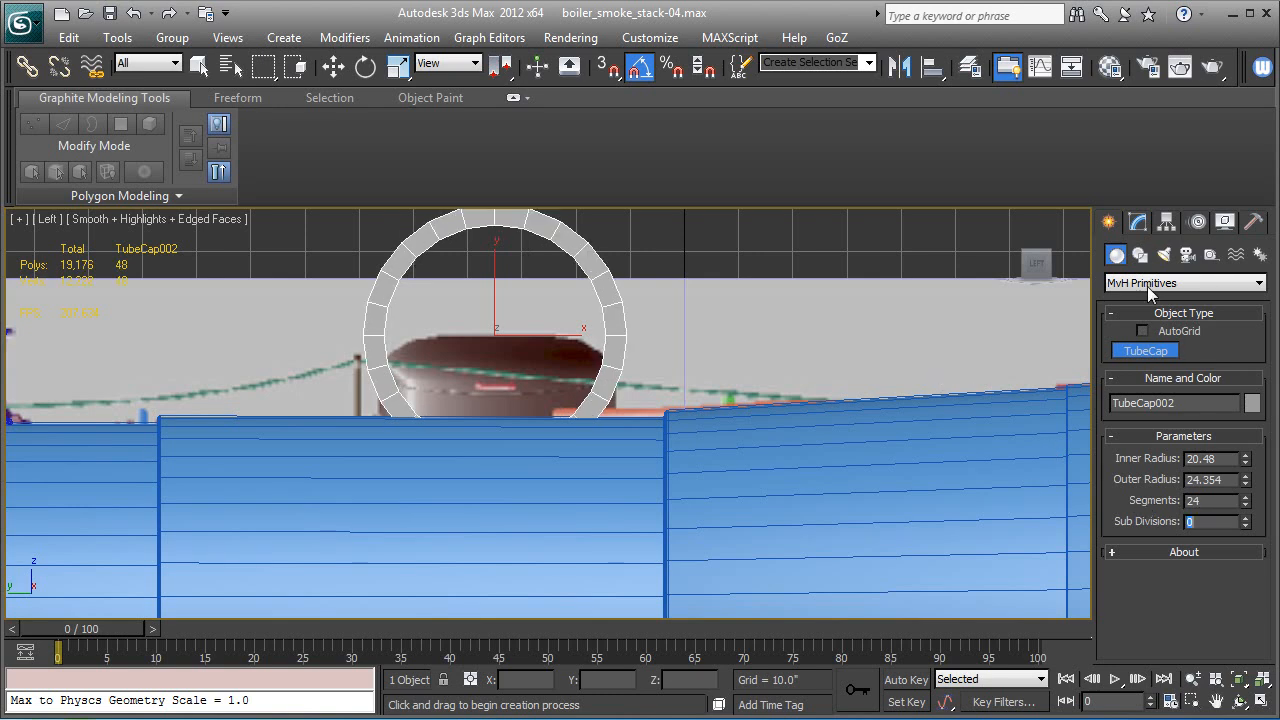
Step: Rotate the tube cap 90 degrees so the ring lies flat above the boiler
left_click(1138, 226)
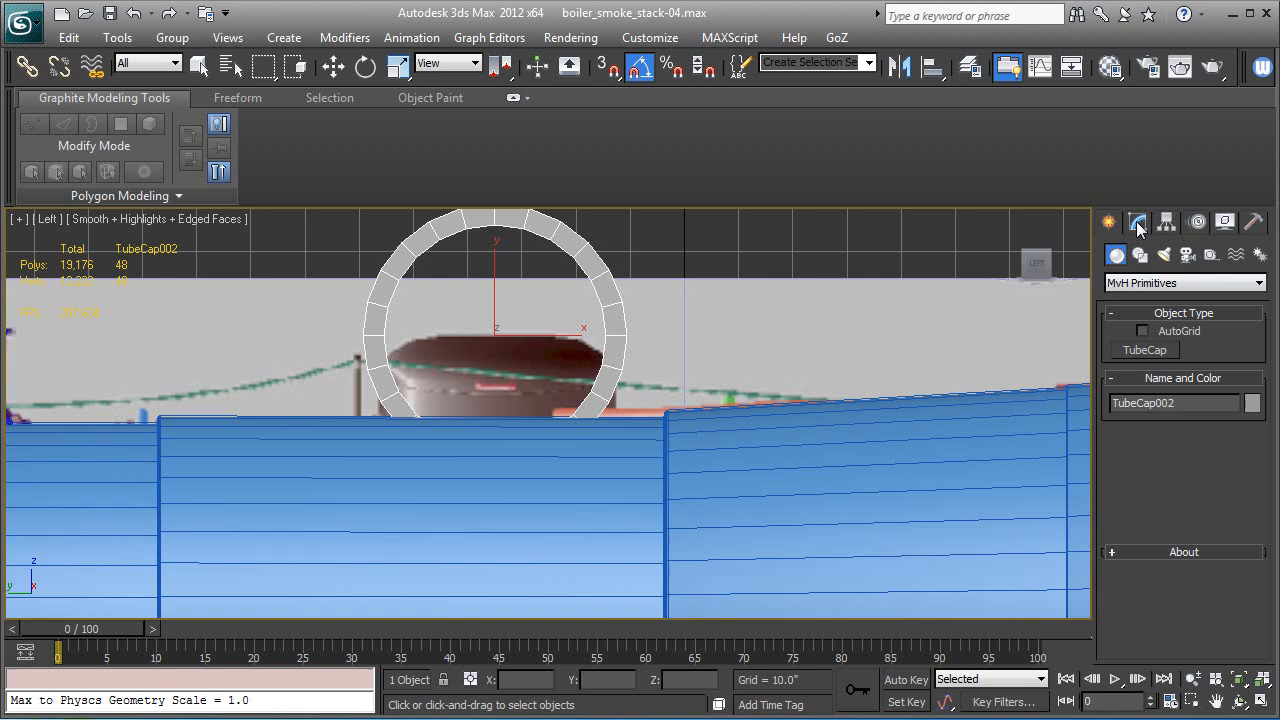
left_click(365, 66)
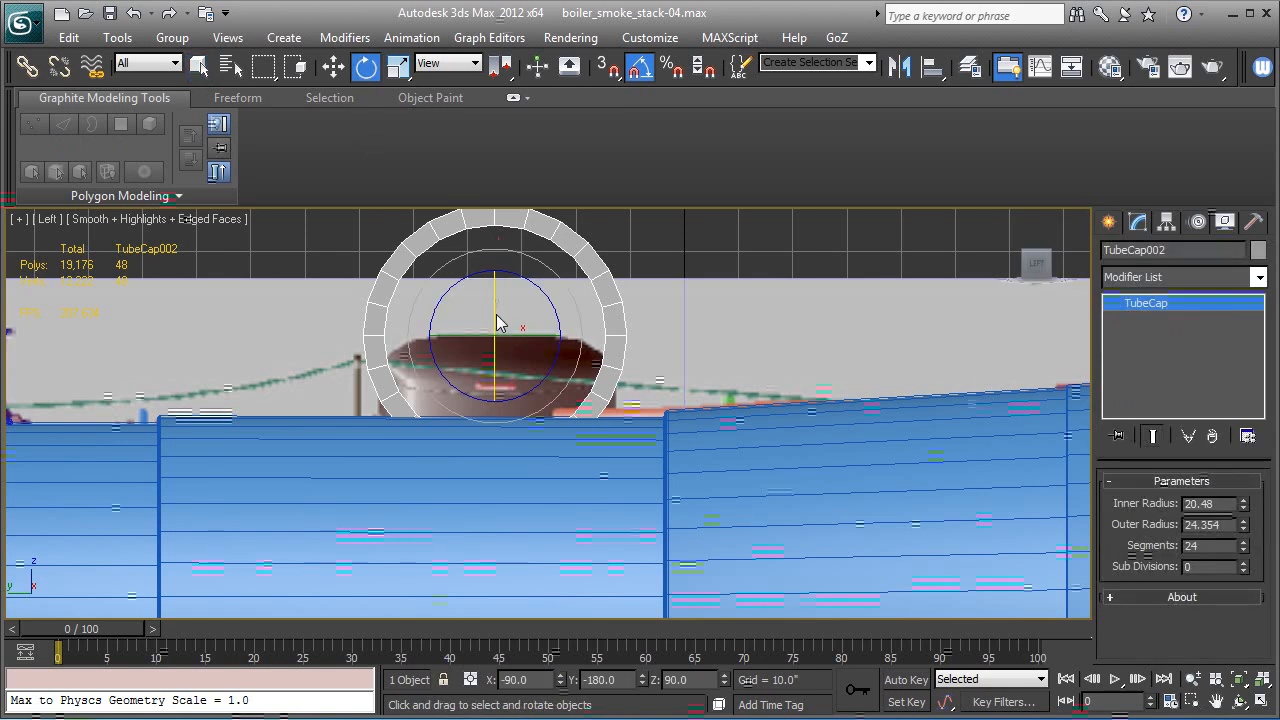
left_click_drag(495, 318, 515, 217)
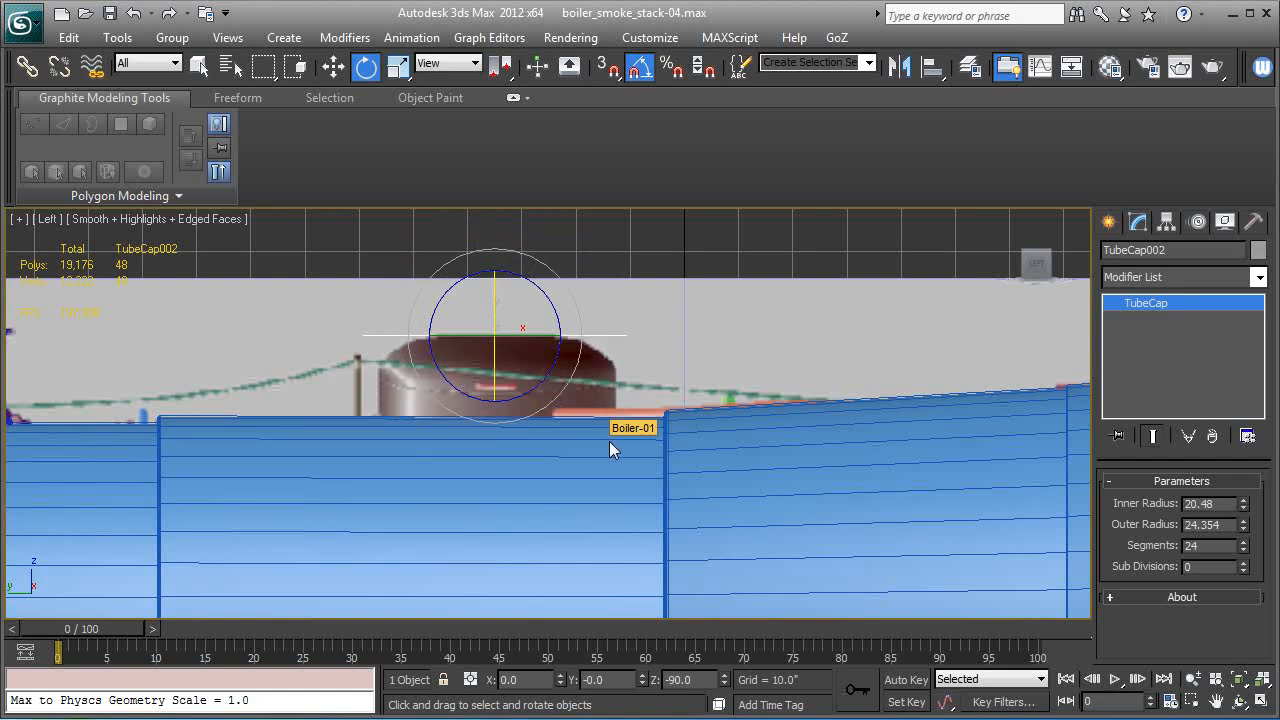
Step: Convert the flat tube cap ring to an Editable Poly in the perspective view
key("p")
scroll(539, 508, "up", 3)
middle_click_drag(539, 508, 558, 367, "alt")
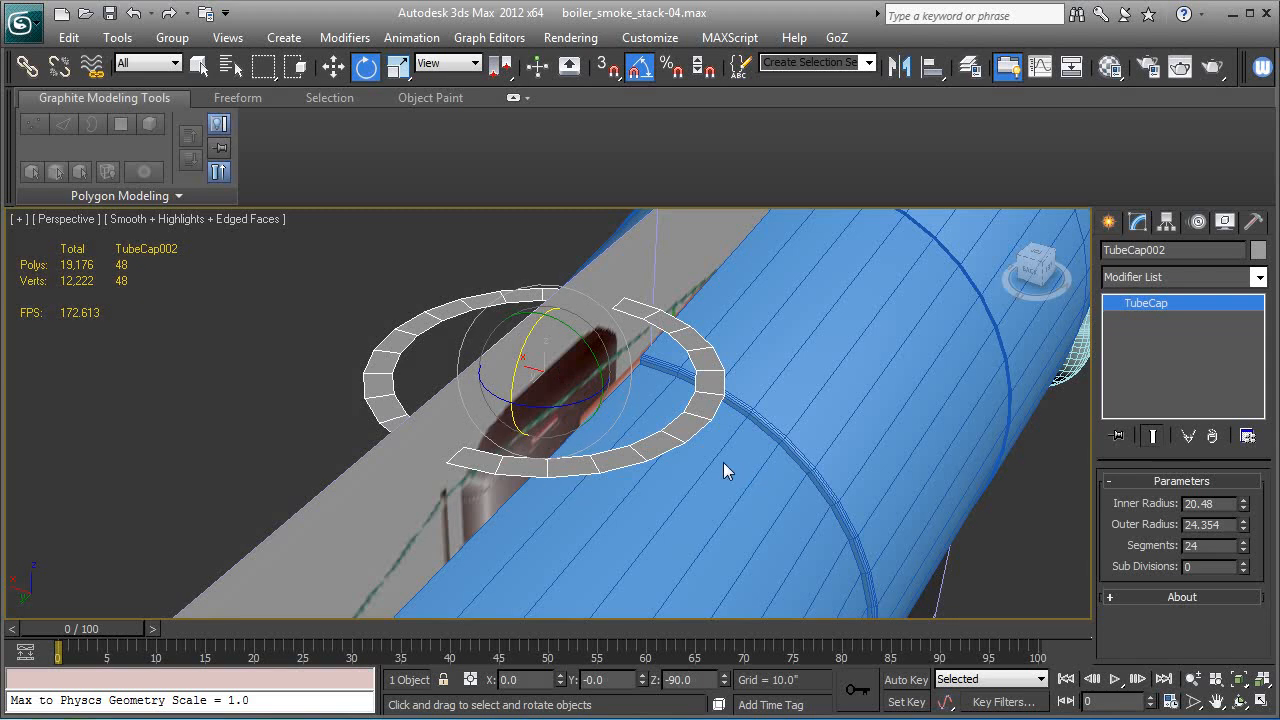
right_click(1160, 302)
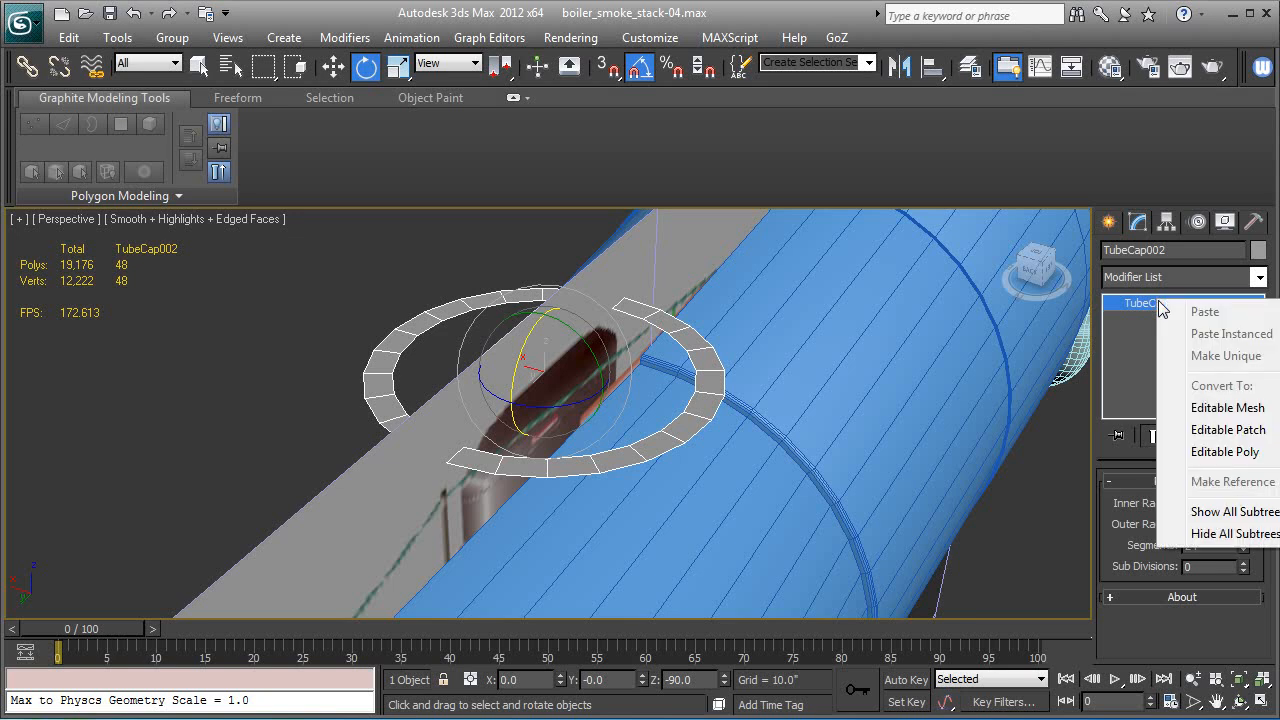
left_click(1211, 453)
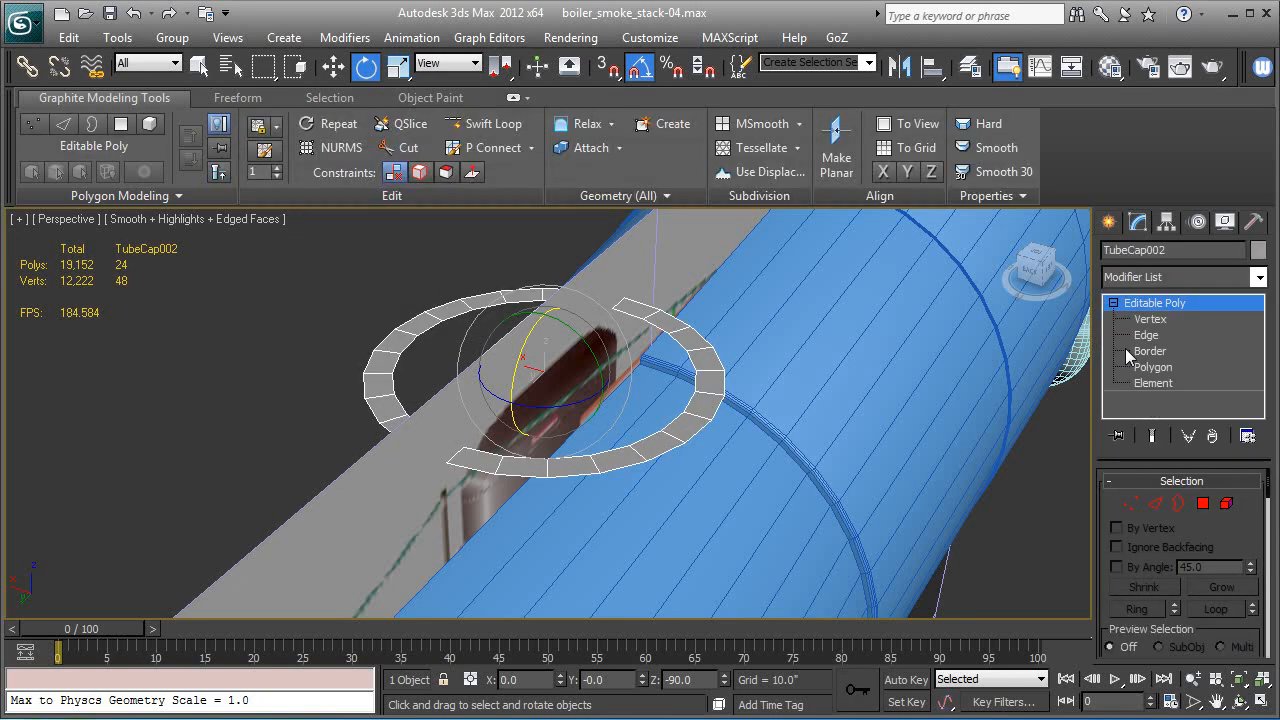
Step: Select all ring vertices except those on the boiler's centerline and scale them outward along X to widen the ring
left_click(1145, 319)
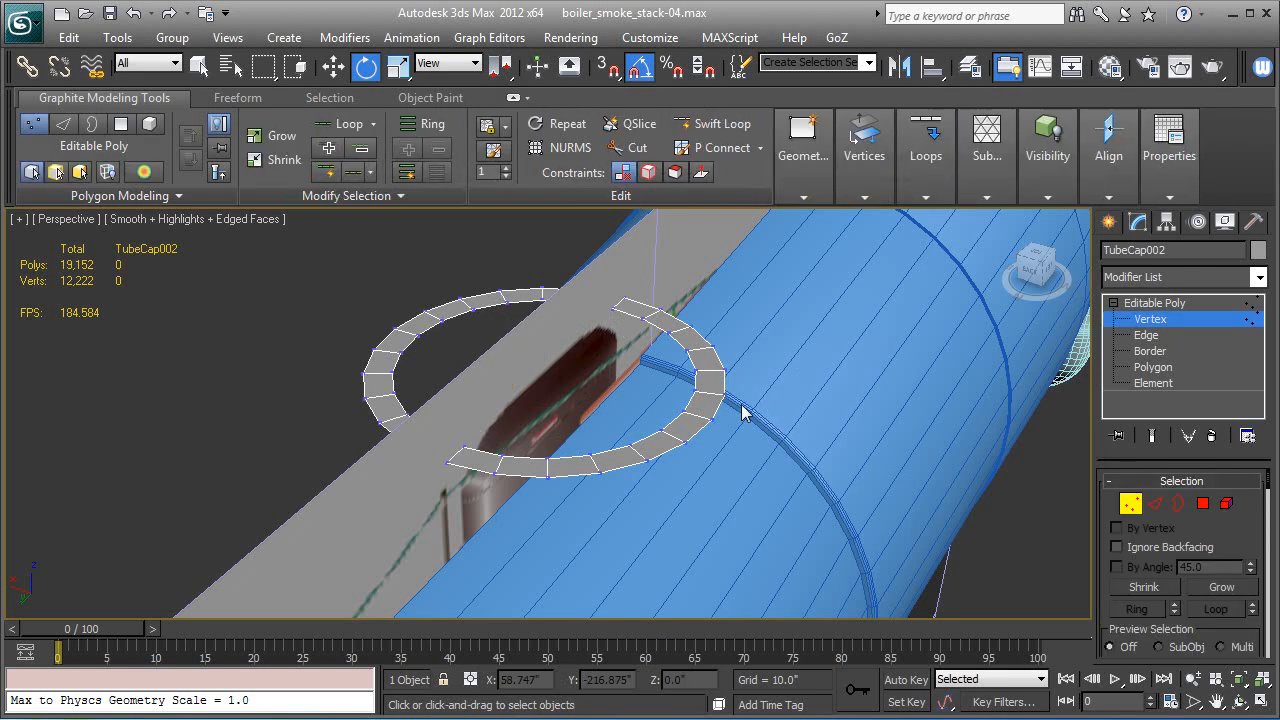
middle_click_drag(743, 417, 703, 445, "alt")
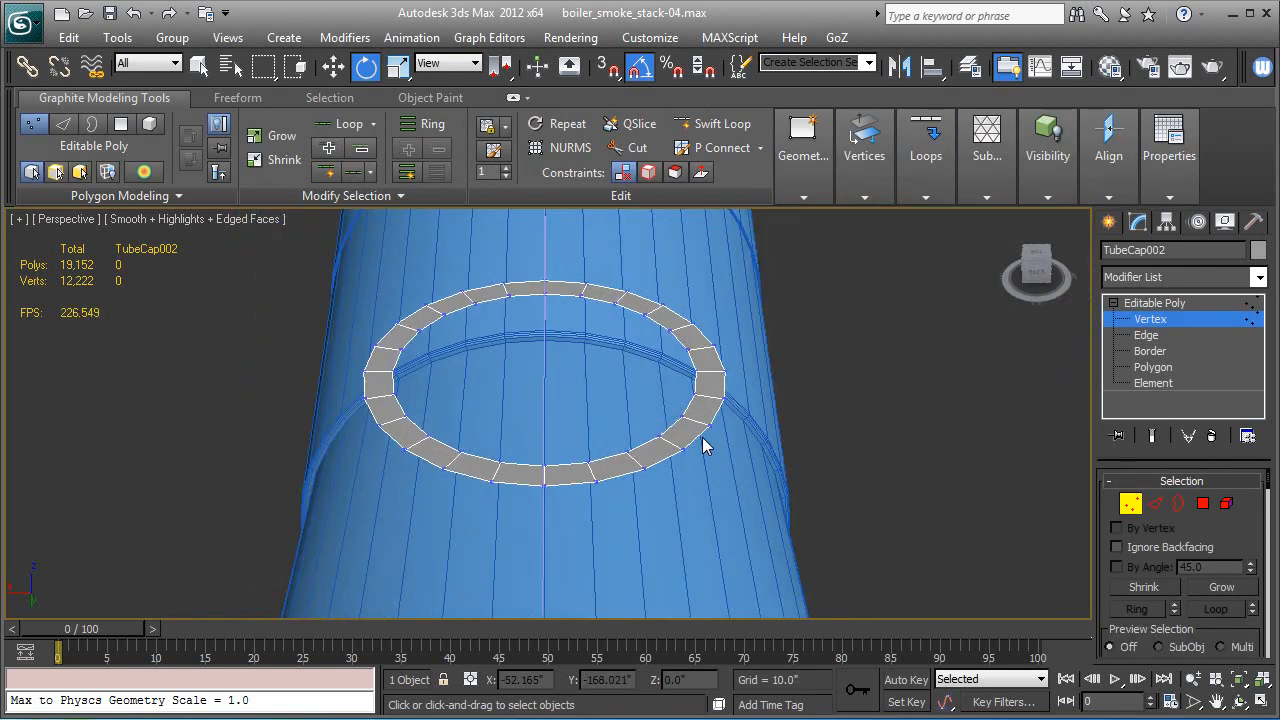
left_click(552, 318)
left_click(558, 511, "ctrl")
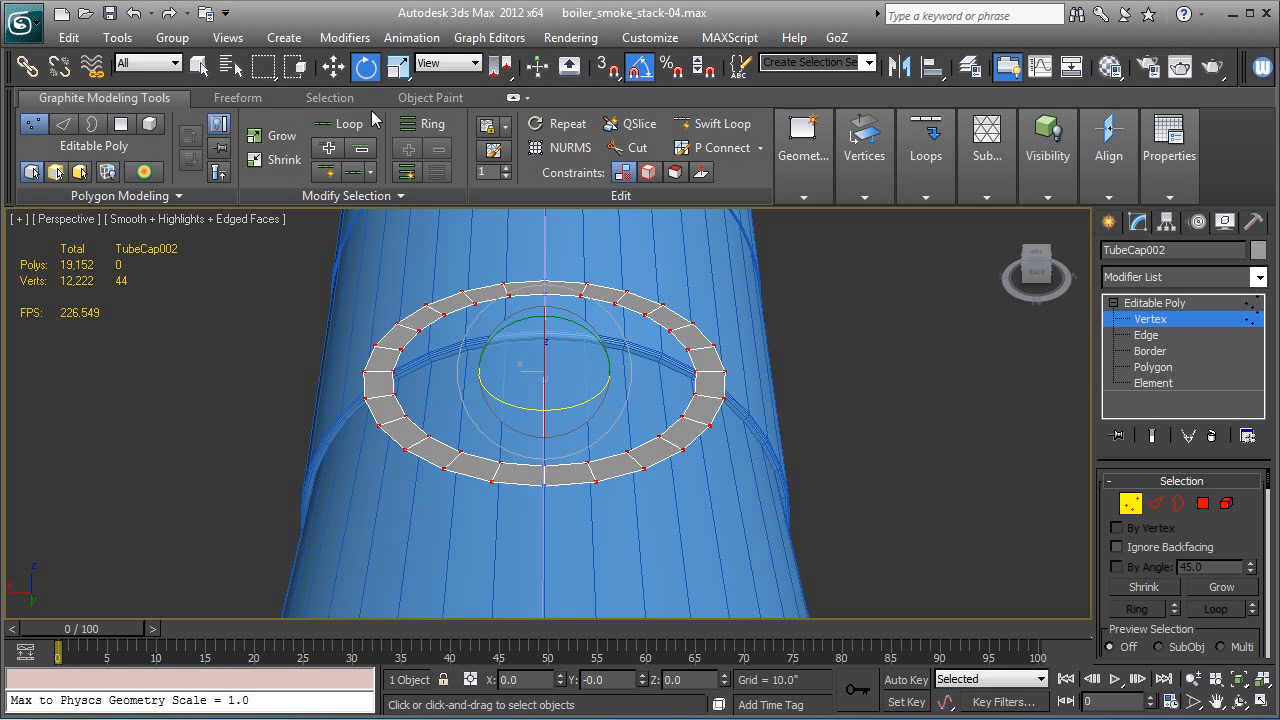
left_click(397, 68)
mouse_move(620, 375)
middle_mouse_down("alt")
mouse_move(600, 371)
mouse_move(608, 380)
middle_mouse_up("alt")
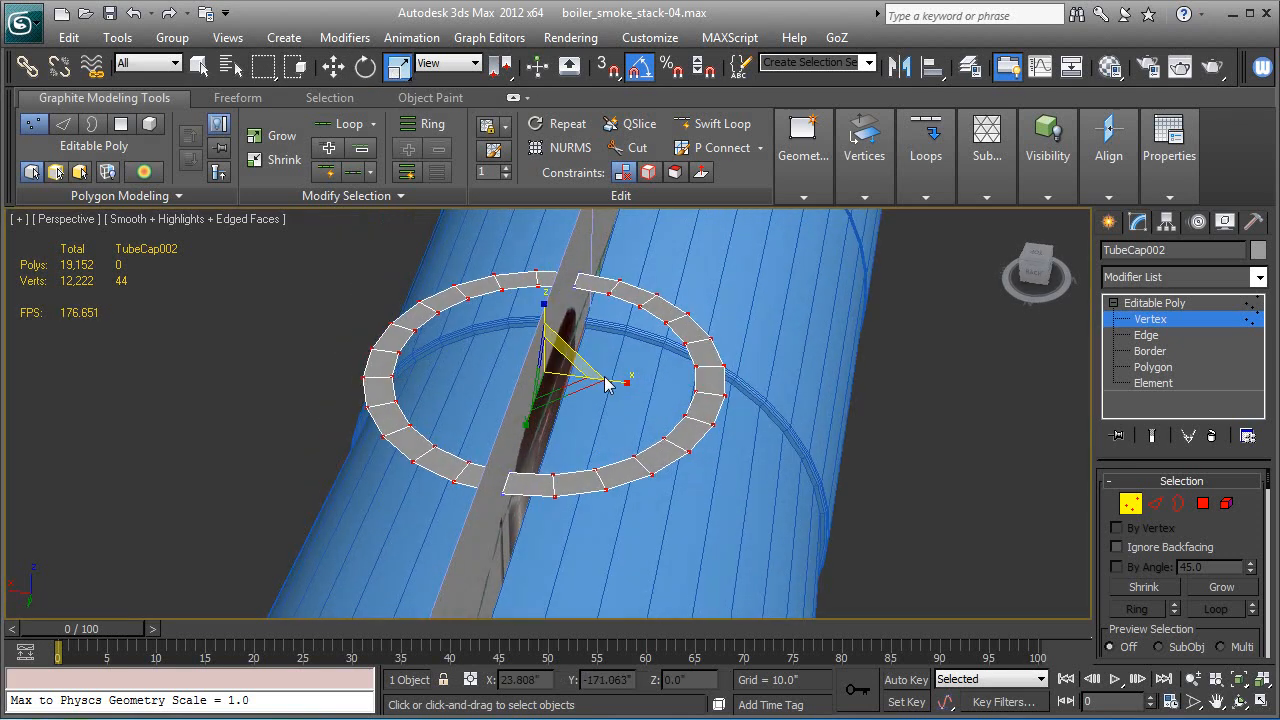
left_click_drag(627, 383, 647, 383)
middle_click_drag(647, 383, 650, 432, "alt")
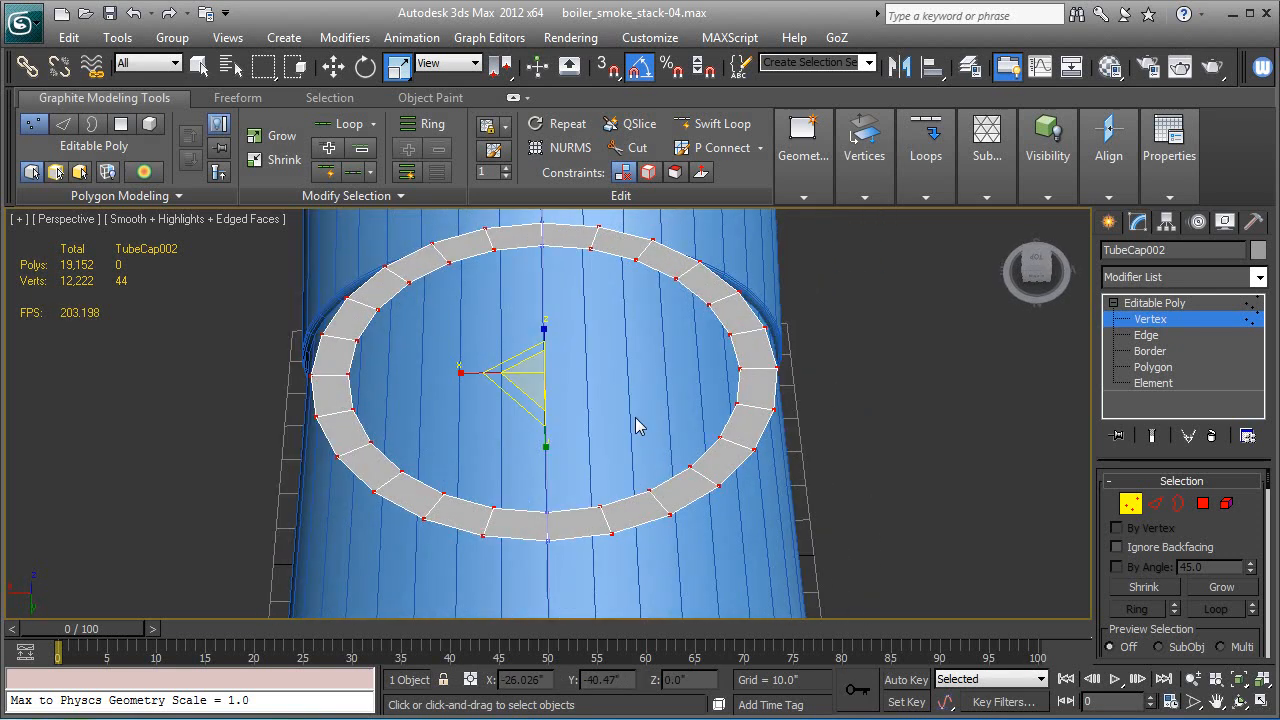
Step: Select the ten vertices at each lengthwise end of the ring and scale them inward along Y to flatten the ends
left_click(884, 430)
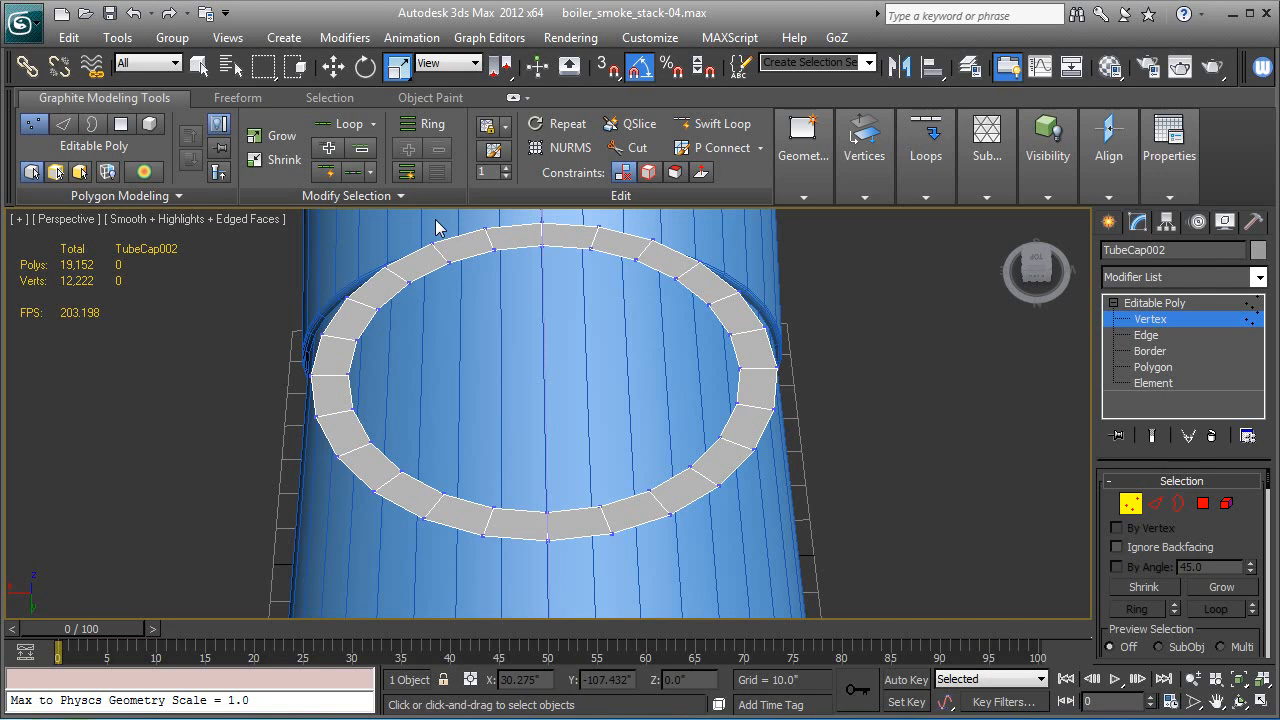
left_click_drag(416, 213, 662, 276)
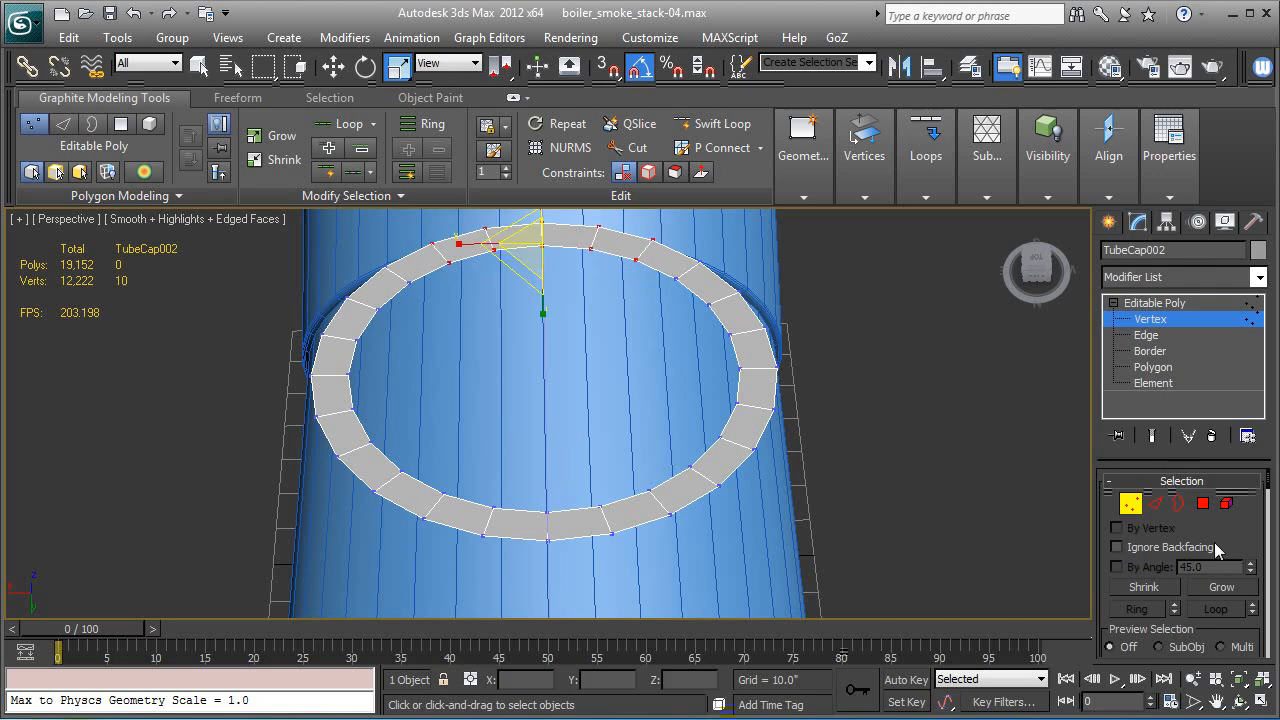
left_click_drag(1228, 631, 1227, 488)
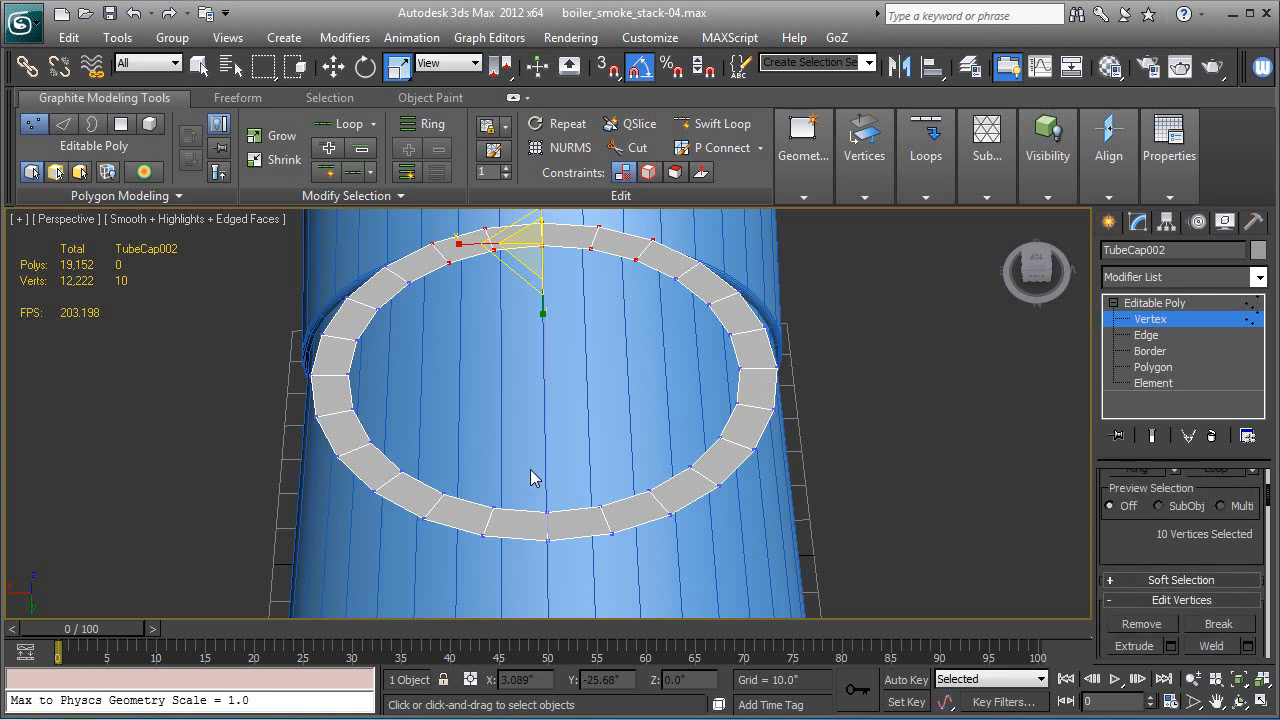
left_click_drag(415, 493, 686, 576, "ctrl")
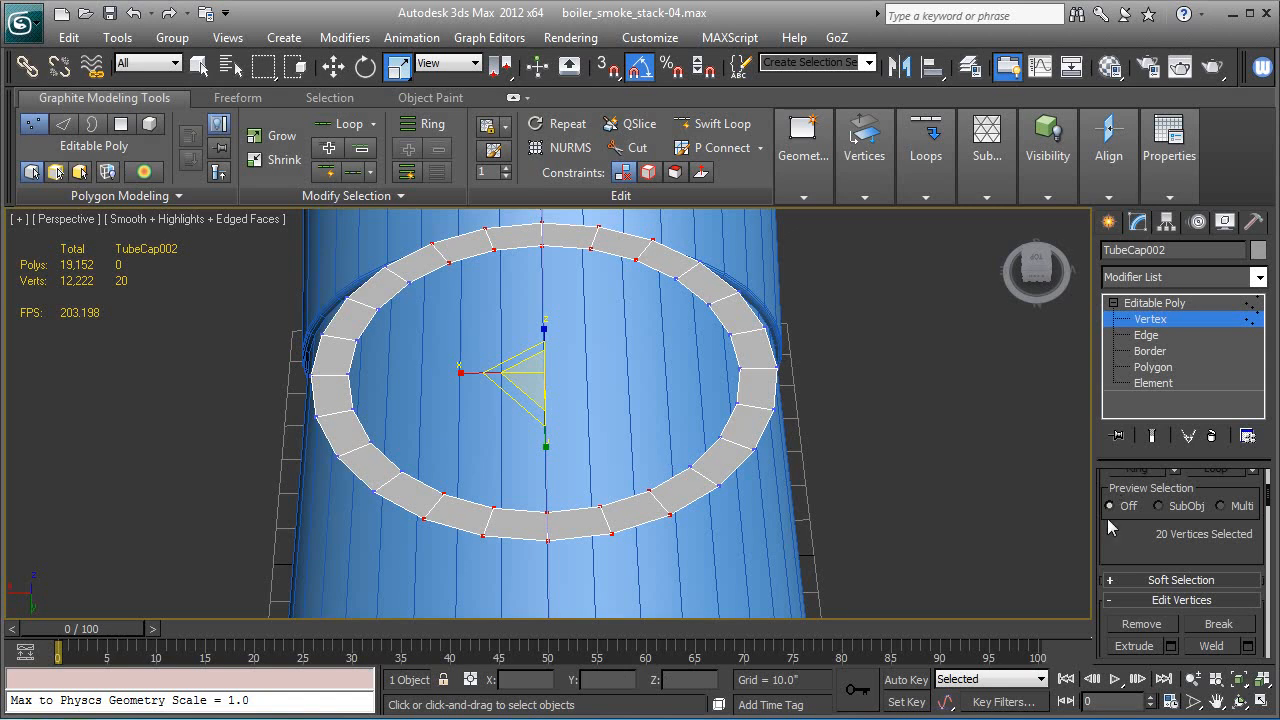
mouse_move(543, 314)
middle_mouse_down("alt")
mouse_move(537, 380)
mouse_move(534, 323)
middle_mouse_up("alt")
left_click_drag(534, 318, 533, 324)
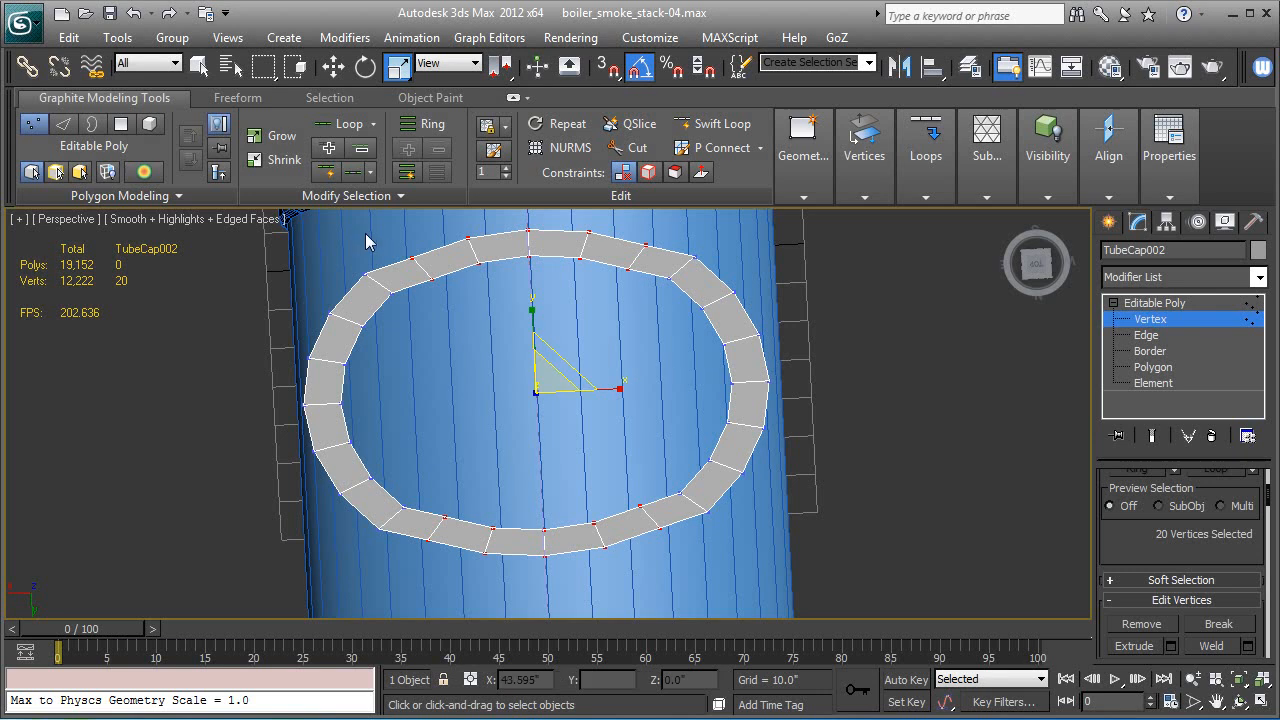
Step: Reduce the selection to the middle six vertices at each end and scale them inward along Y
left_click_drag(368, 235, 405, 268, "alt")
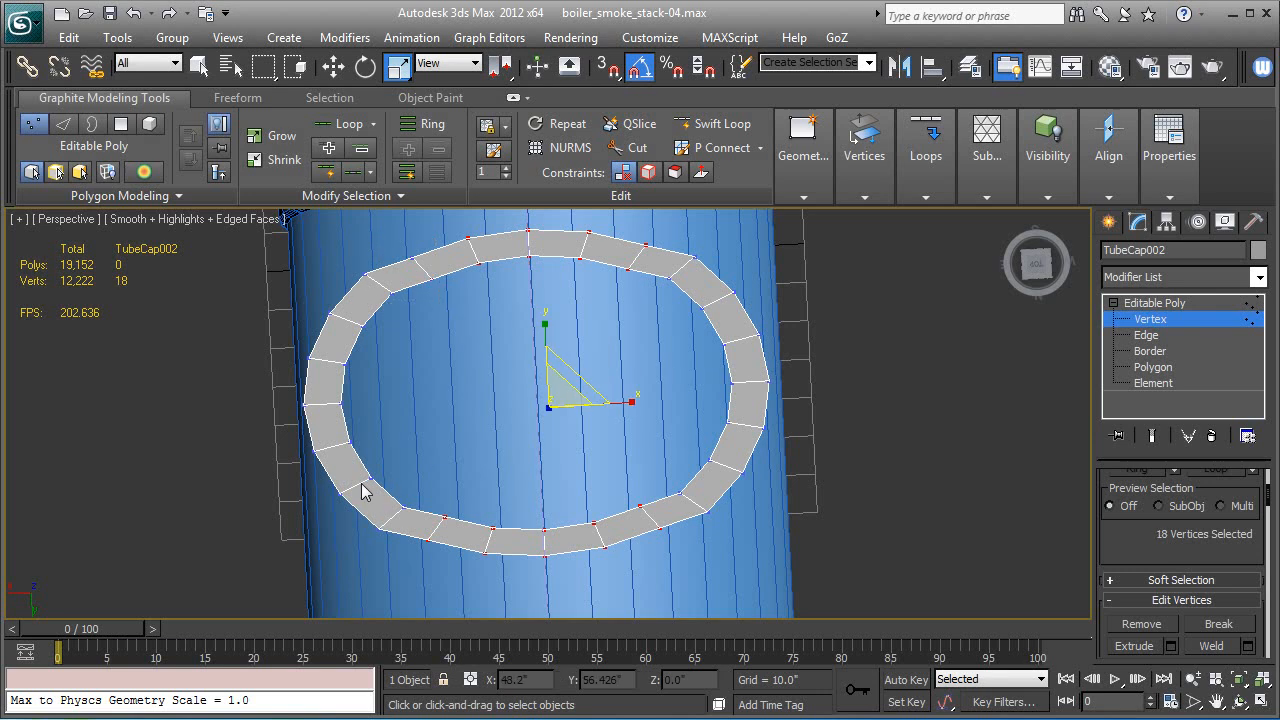
left_click_drag(352, 478, 472, 566, "alt")
left_click_drag(714, 566, 640, 478, "alt")
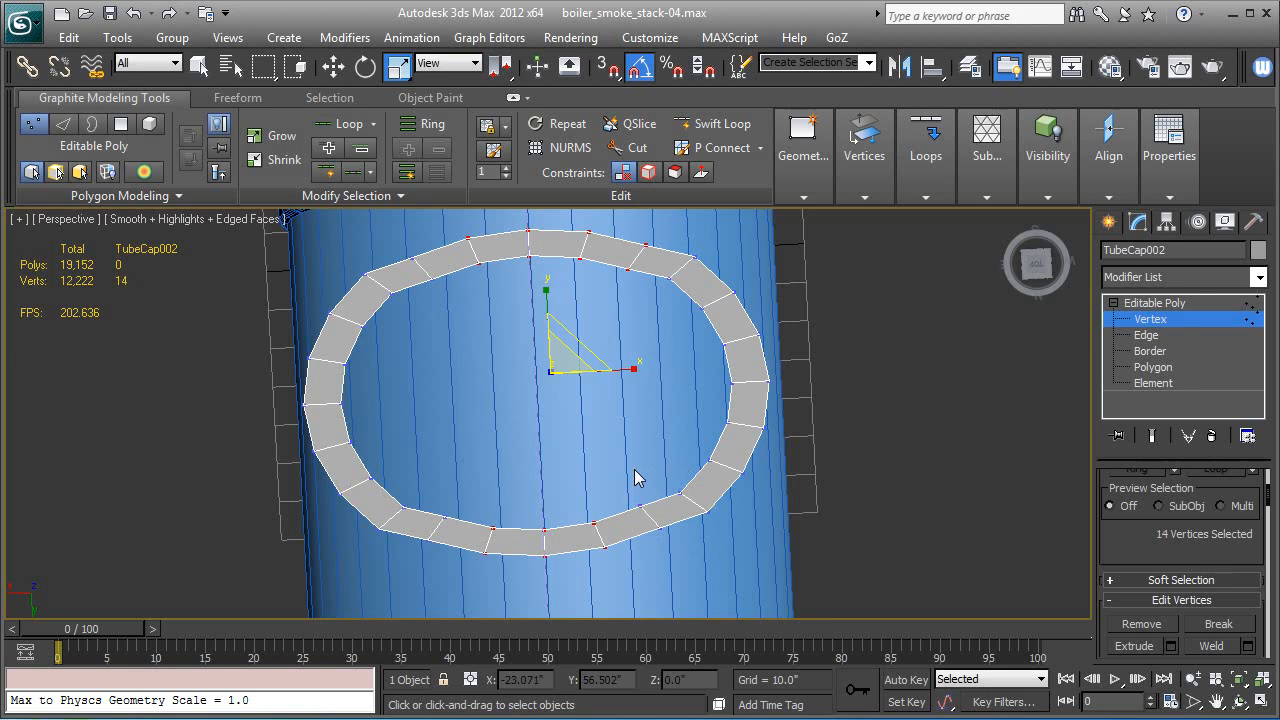
left_click_drag(725, 355, 650, 268, "alt")
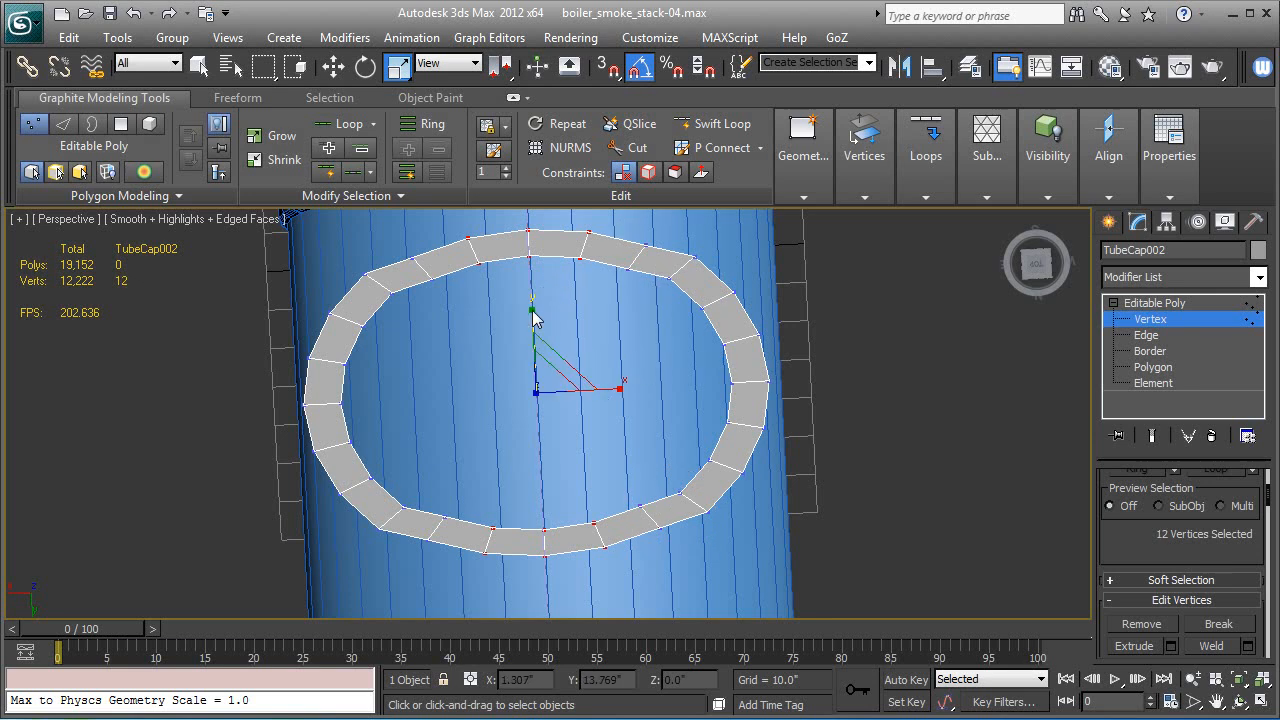
left_click_drag(531, 309, 531, 321)
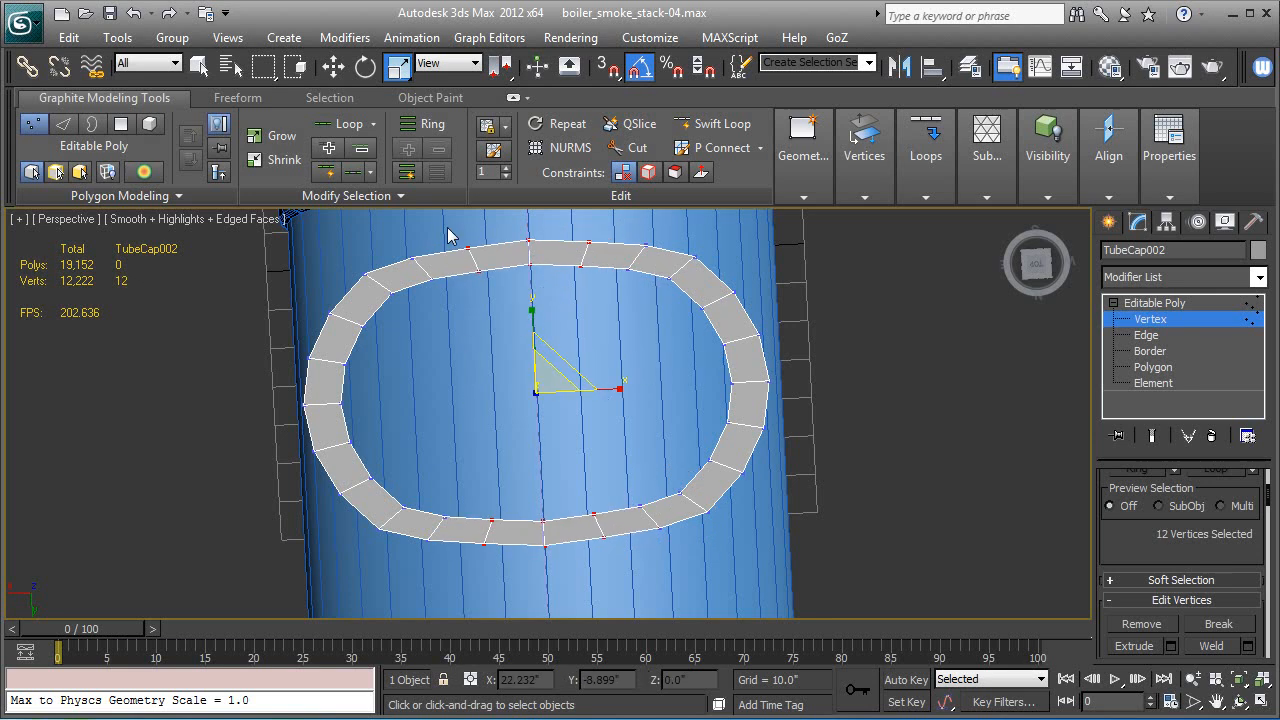
Step: Keep only the four centerline vertices selected, scale them slightly inward along Y, and leave vertex editing
left_click_drag(454, 236, 615, 288, "alt")
left_click_drag(586, 506, 624, 550, "alt")
left_click_drag(470, 497, 512, 576, "alt")
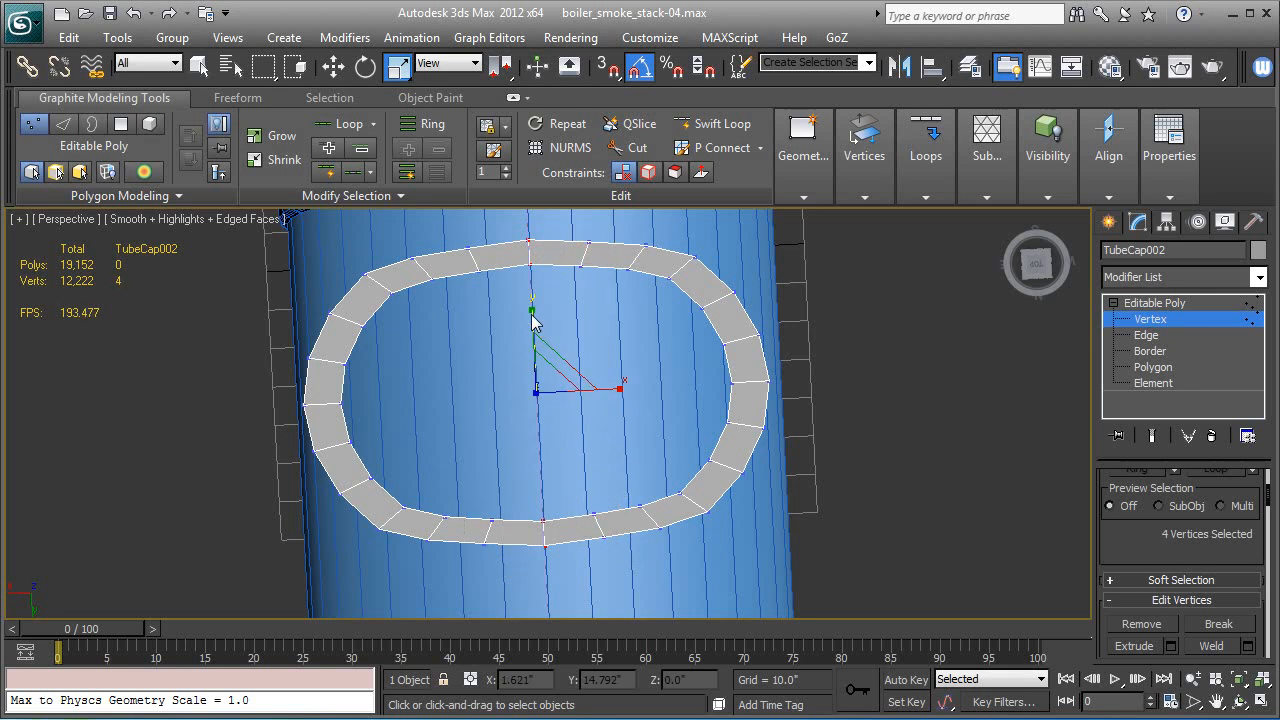
left_click_drag(532, 320, 531, 321)
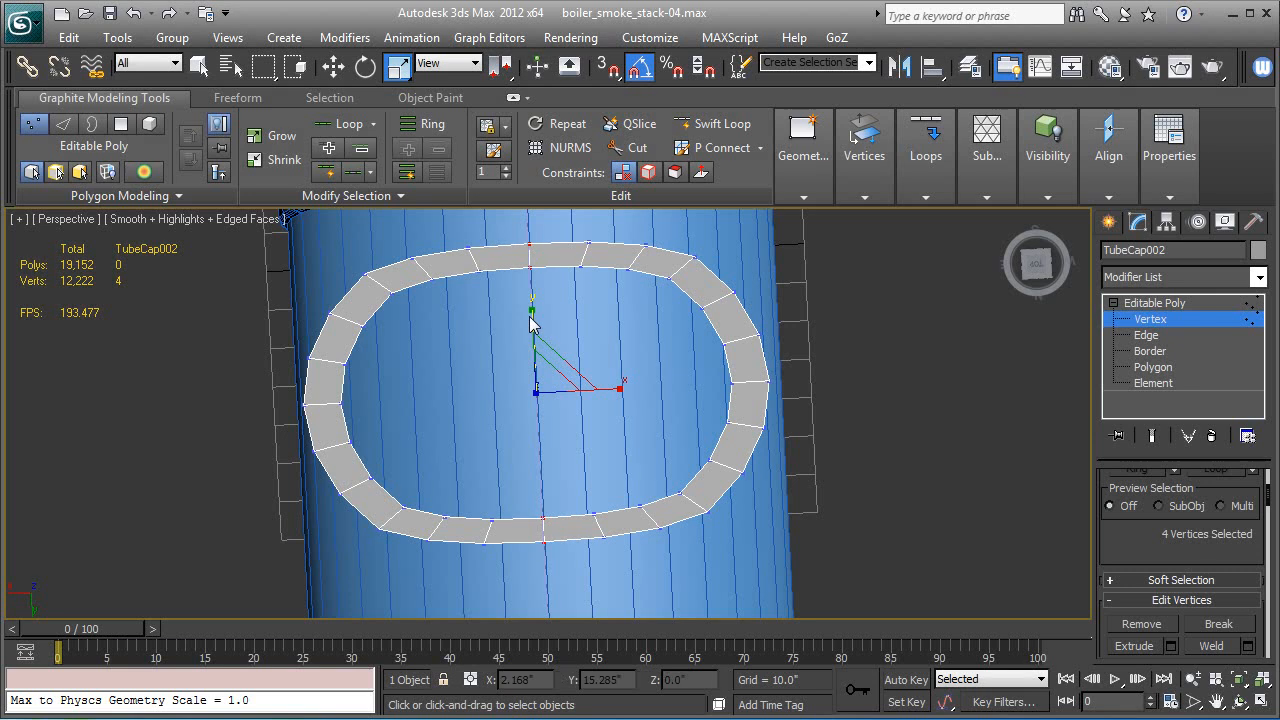
left_click(1155, 303)
Step: Add the boiler to the selection and isolate it together with the ring, keeping the isolation dialog clear of the ring
middle_click_drag(834, 431, 662, 370, "alt")
scroll(688, 329, "down", 3)
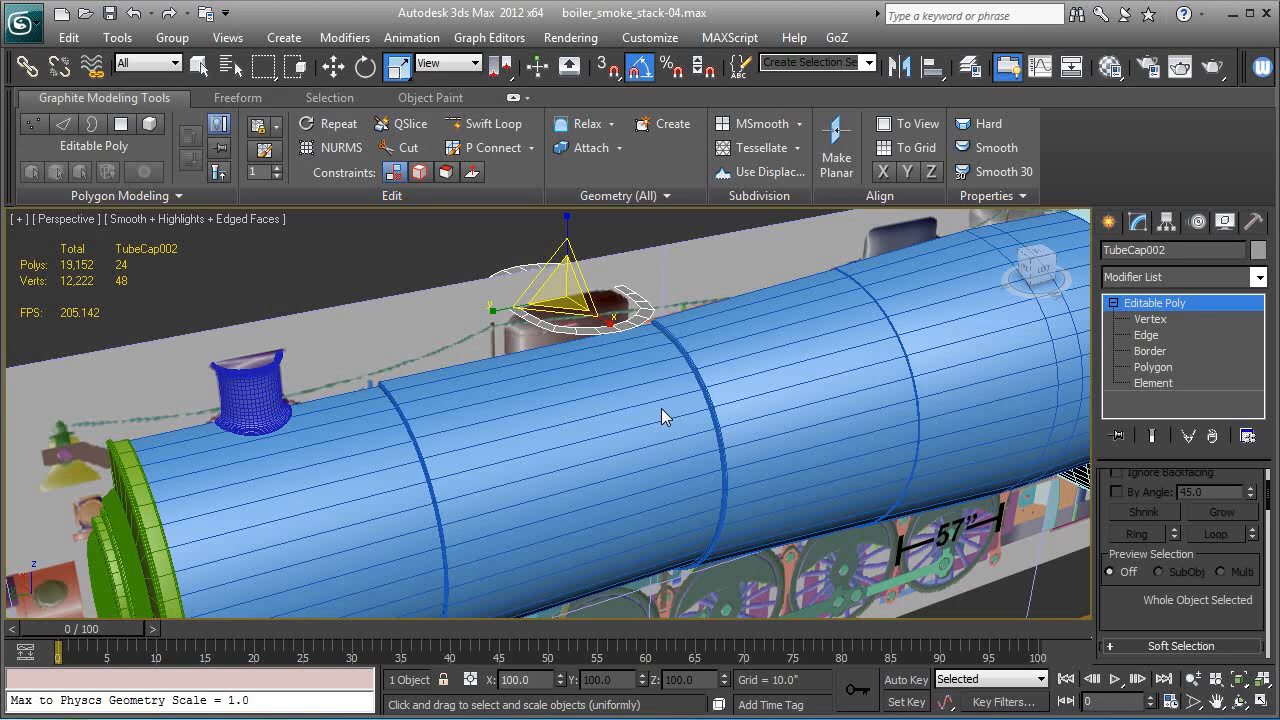
left_click(661, 408, "ctrl")
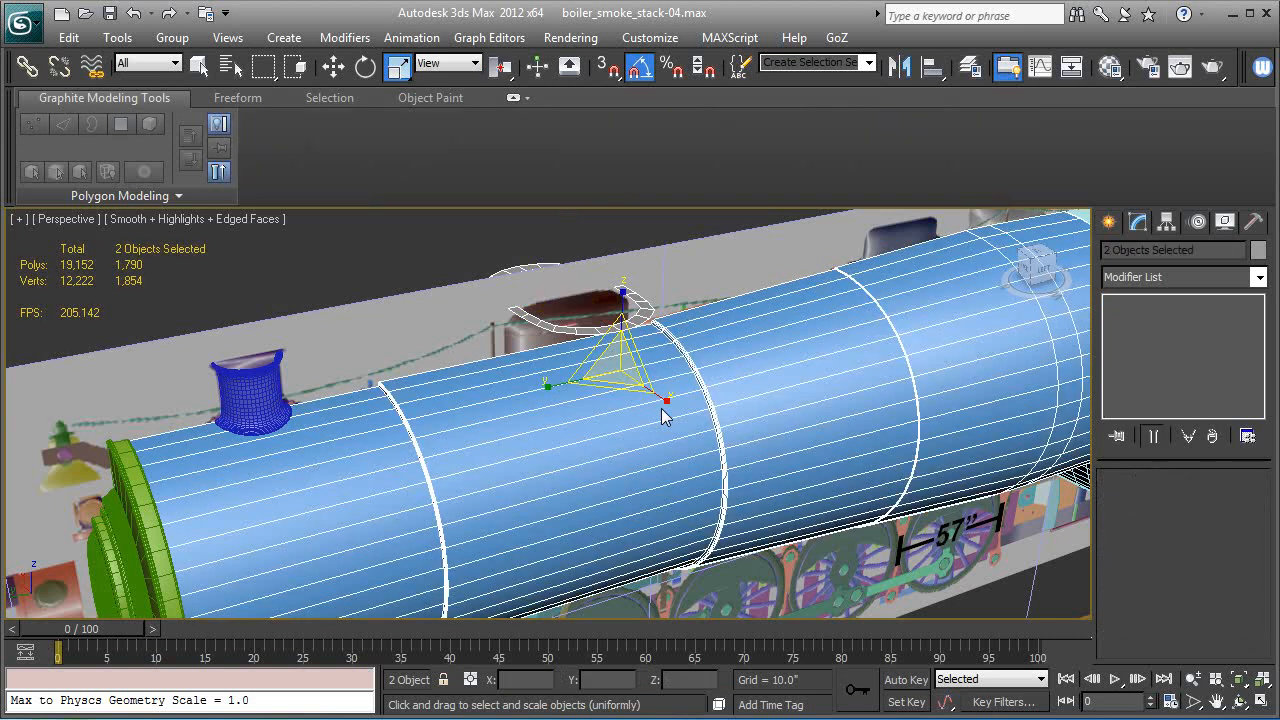
key("alt+q")
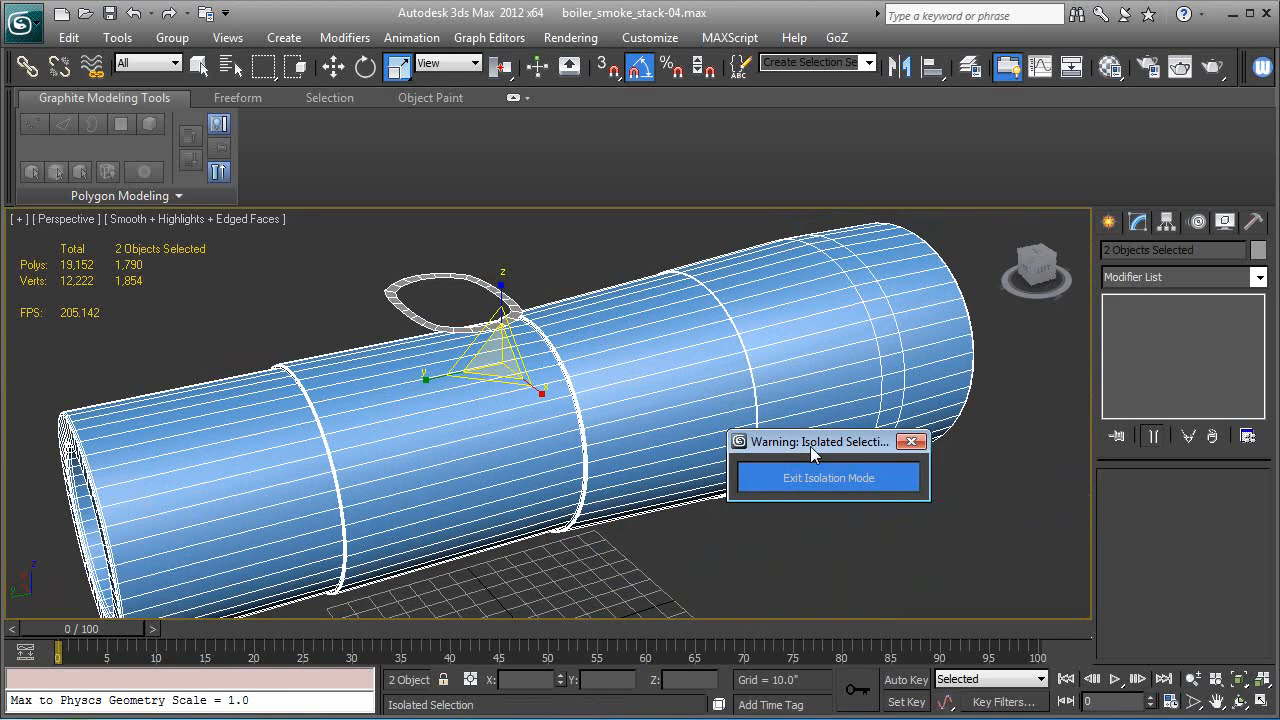
left_click_drag(810, 446, 935, 357)
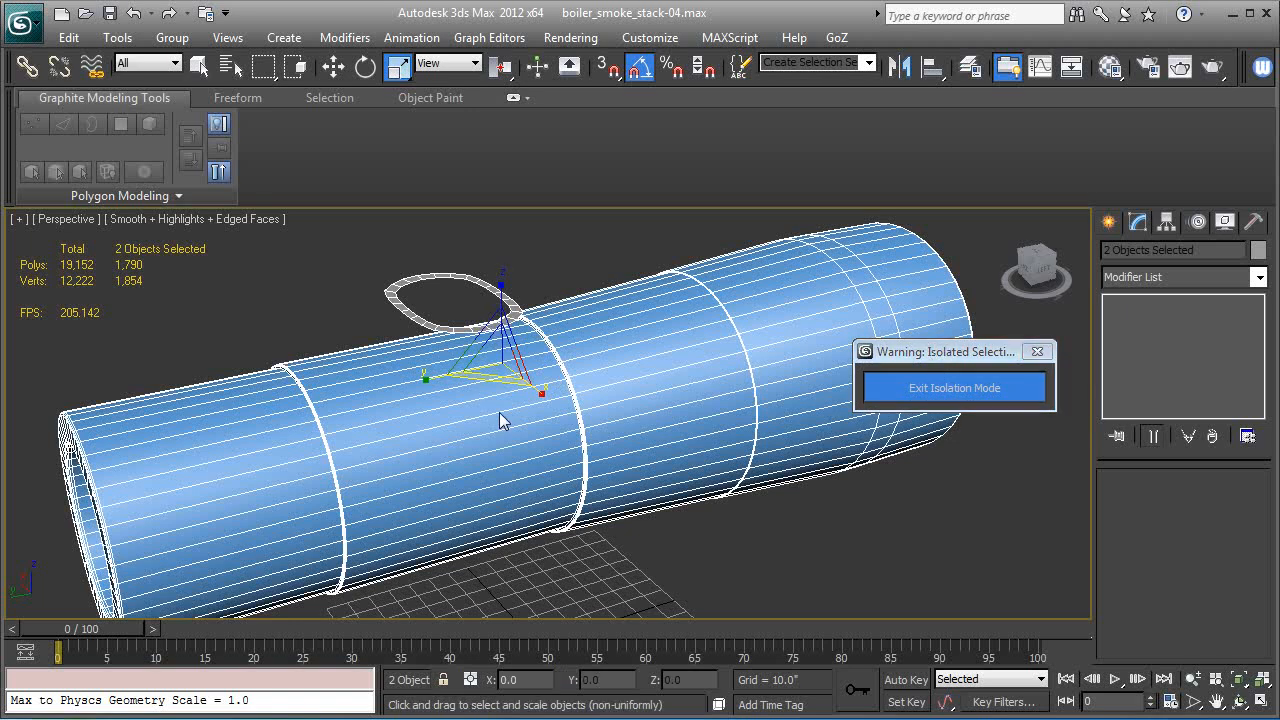
Step: With only the ring selected, set PolyDraw to draw on the surface of Boiler-01 with an offset of 0.100
scroll(520, 428, "up", 2)
left_click(279, 305)
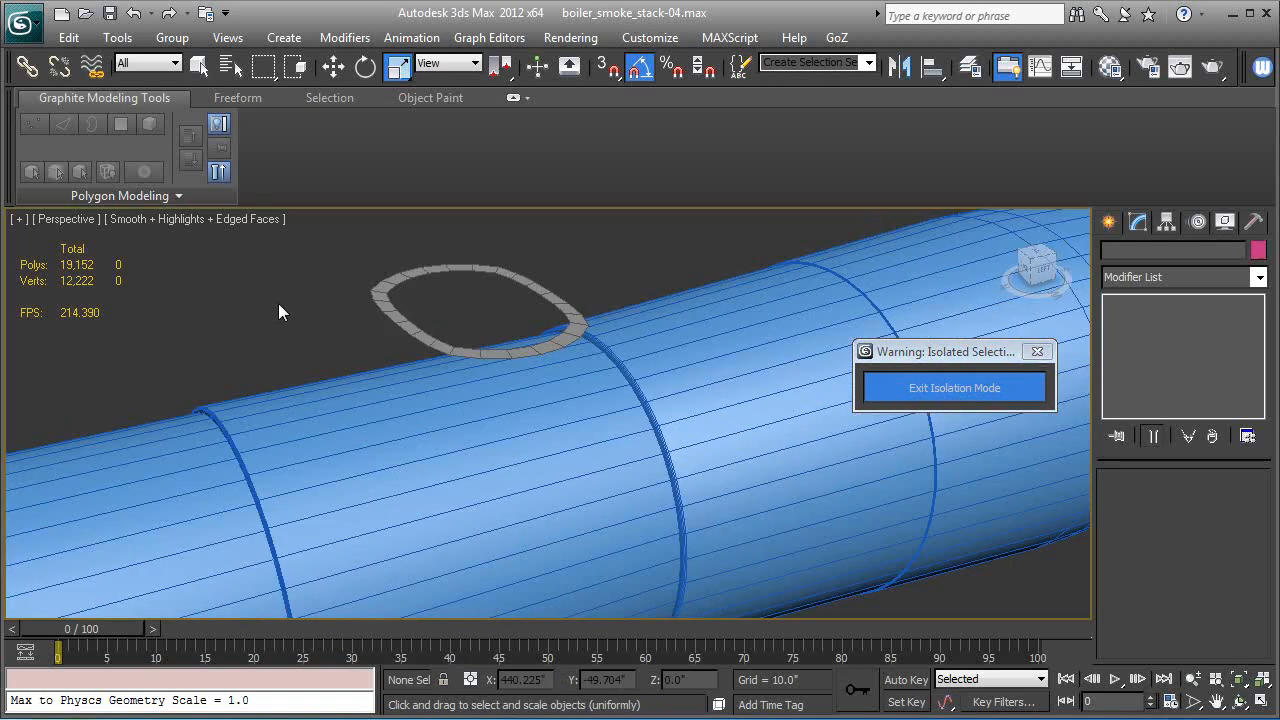
left_click(420, 338)
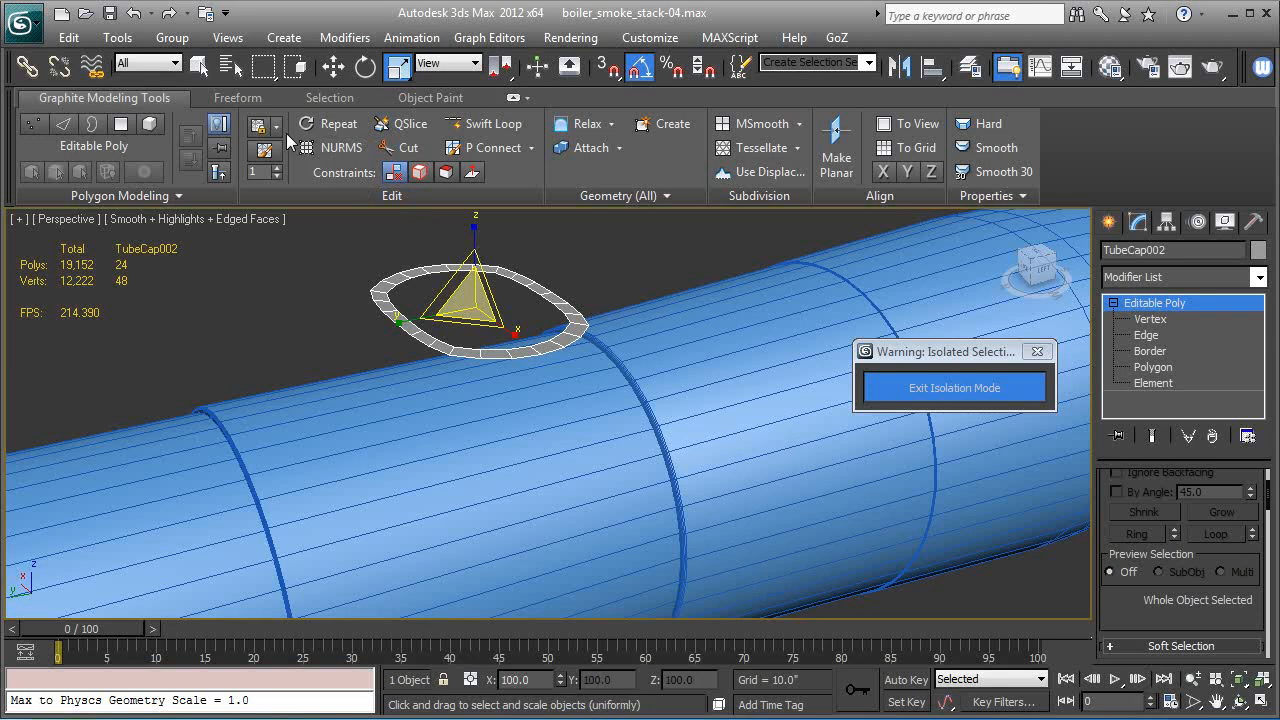
left_click(245, 104)
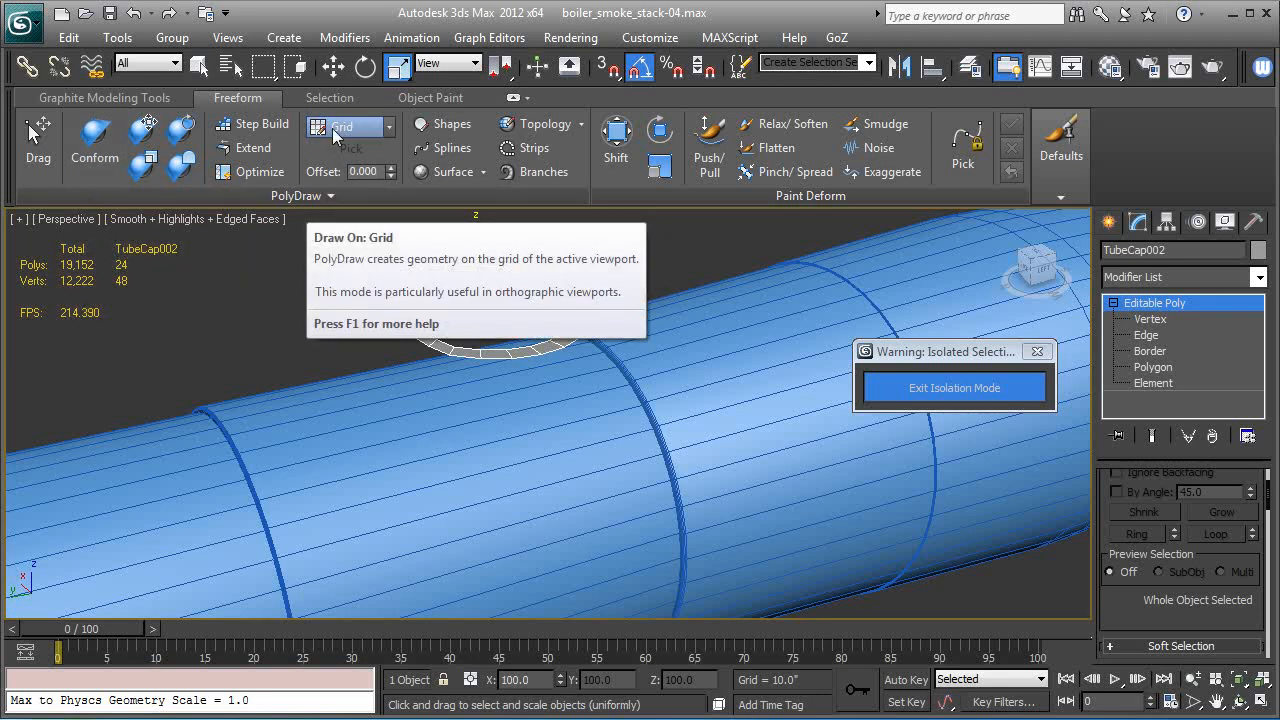
left_click(390, 128)
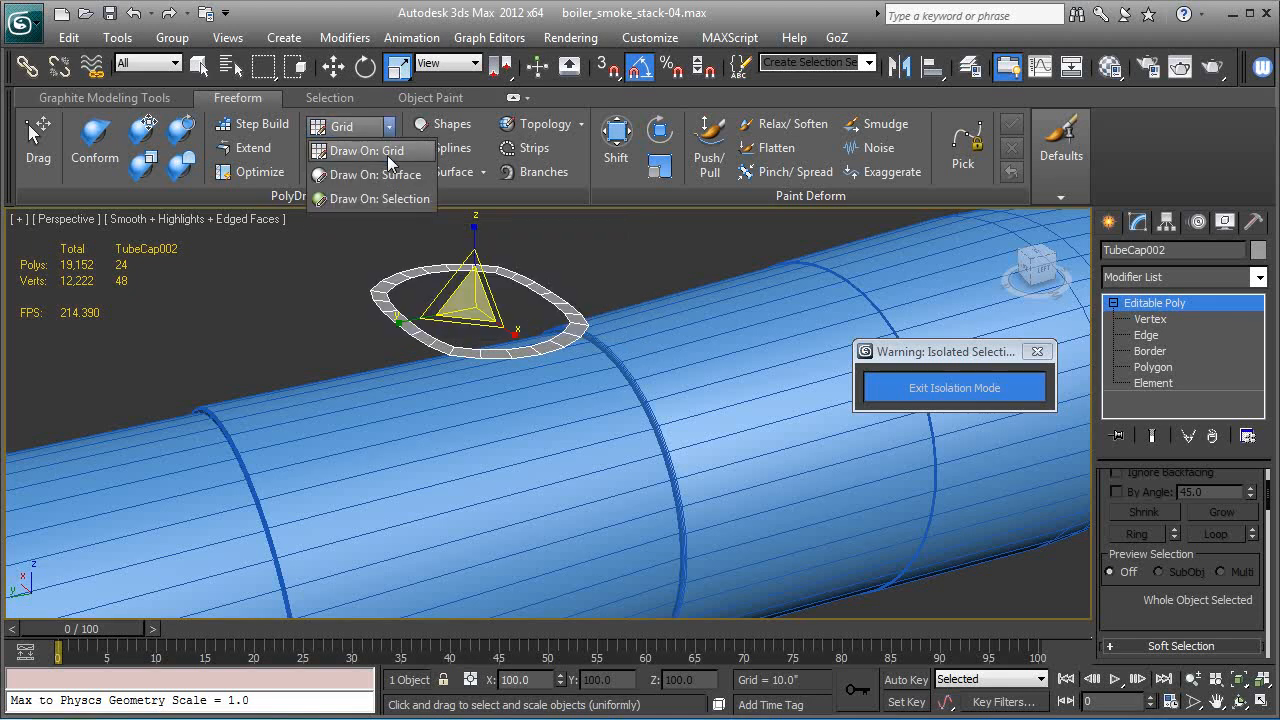
left_click(388, 176)
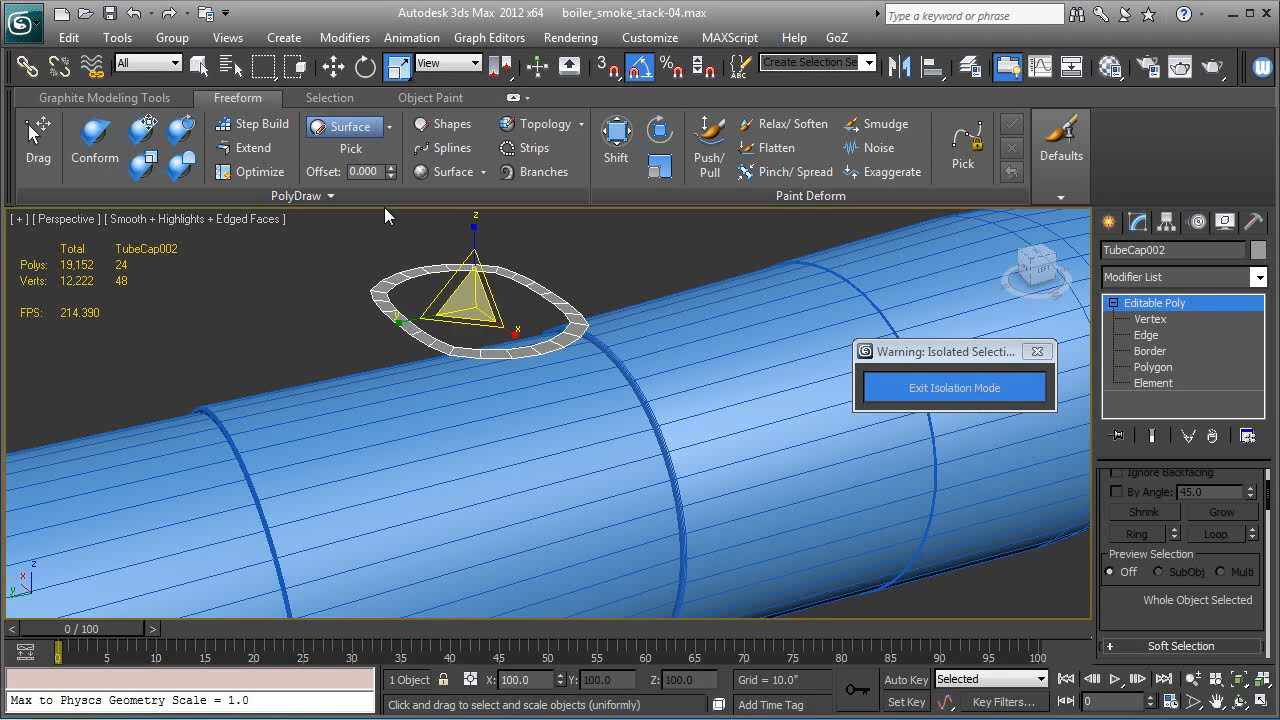
left_click(353, 152)
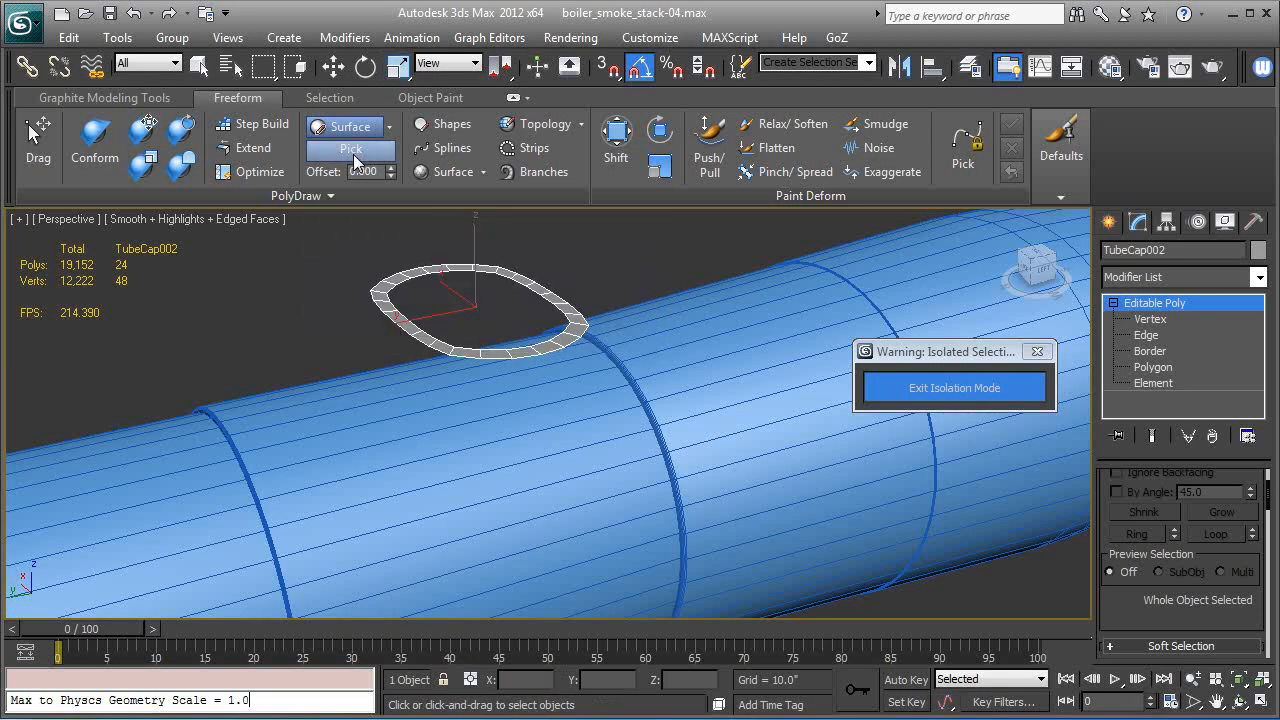
left_click(531, 472)
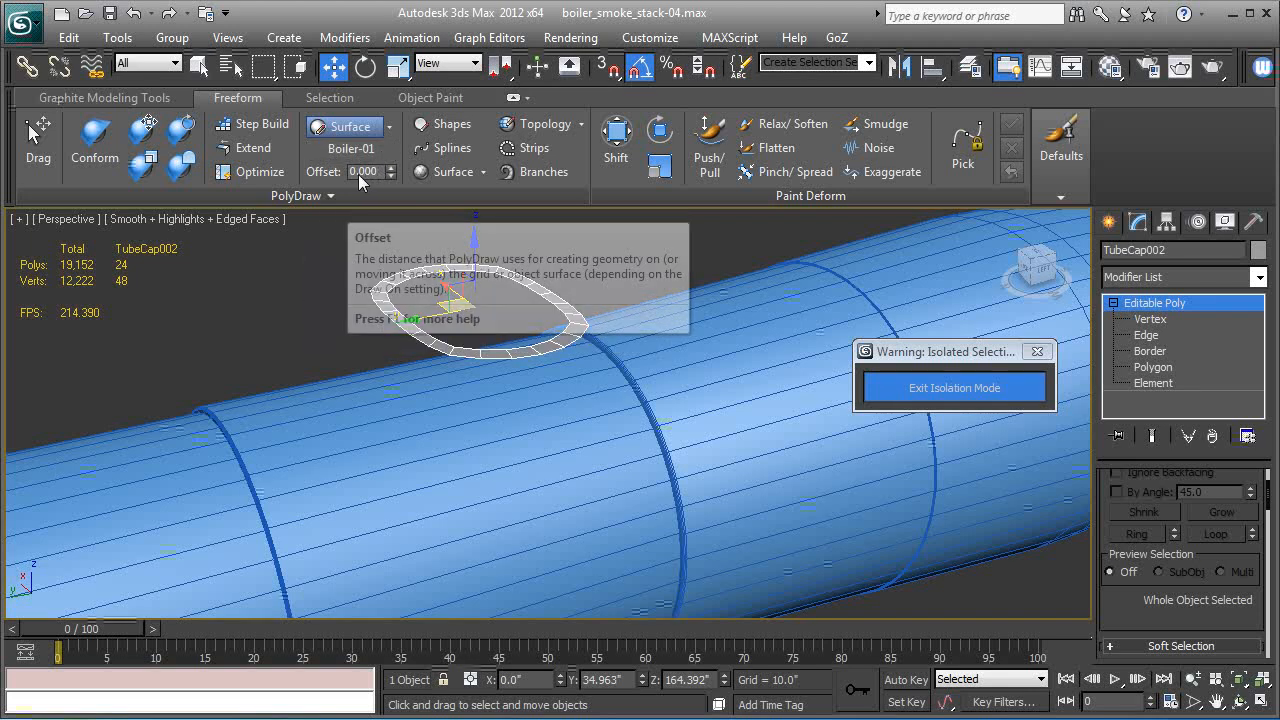
left_click(390, 169)
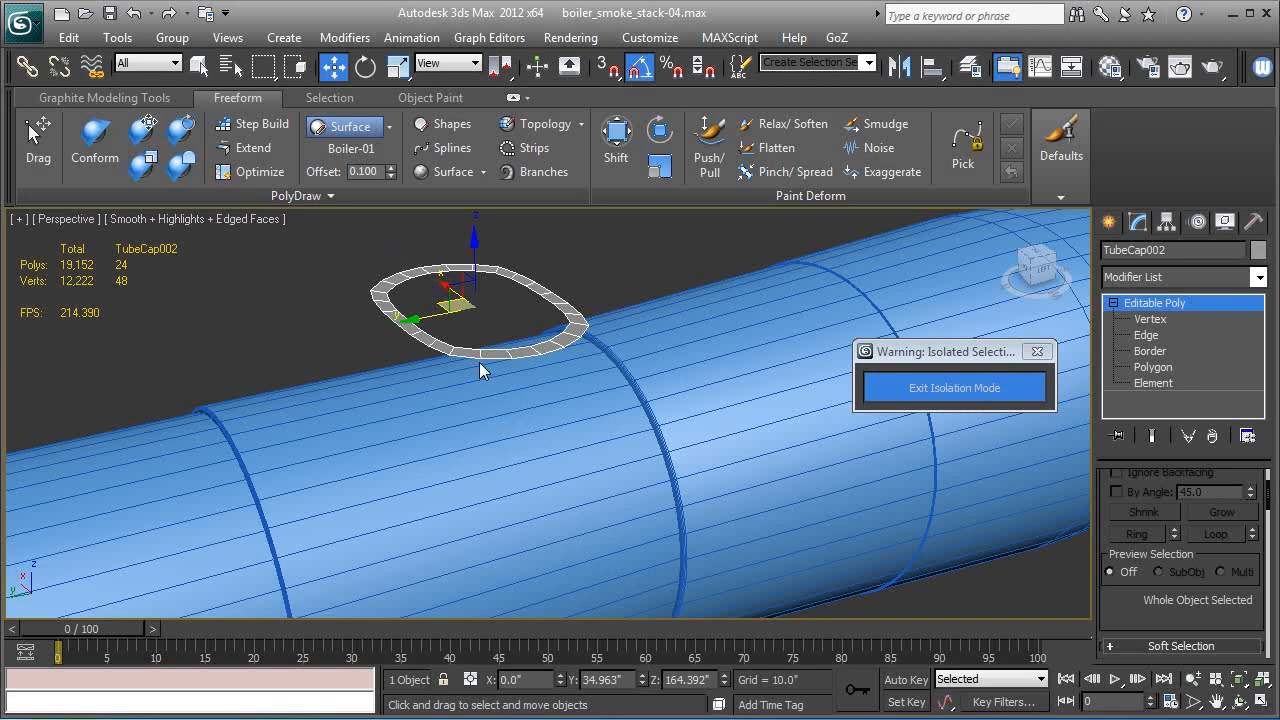
Step: Activate the Conform brush and set its full strength to 100, falloff to 200 and conform value to 100
middle_click_drag(360, 302, 314, 302, "alt")
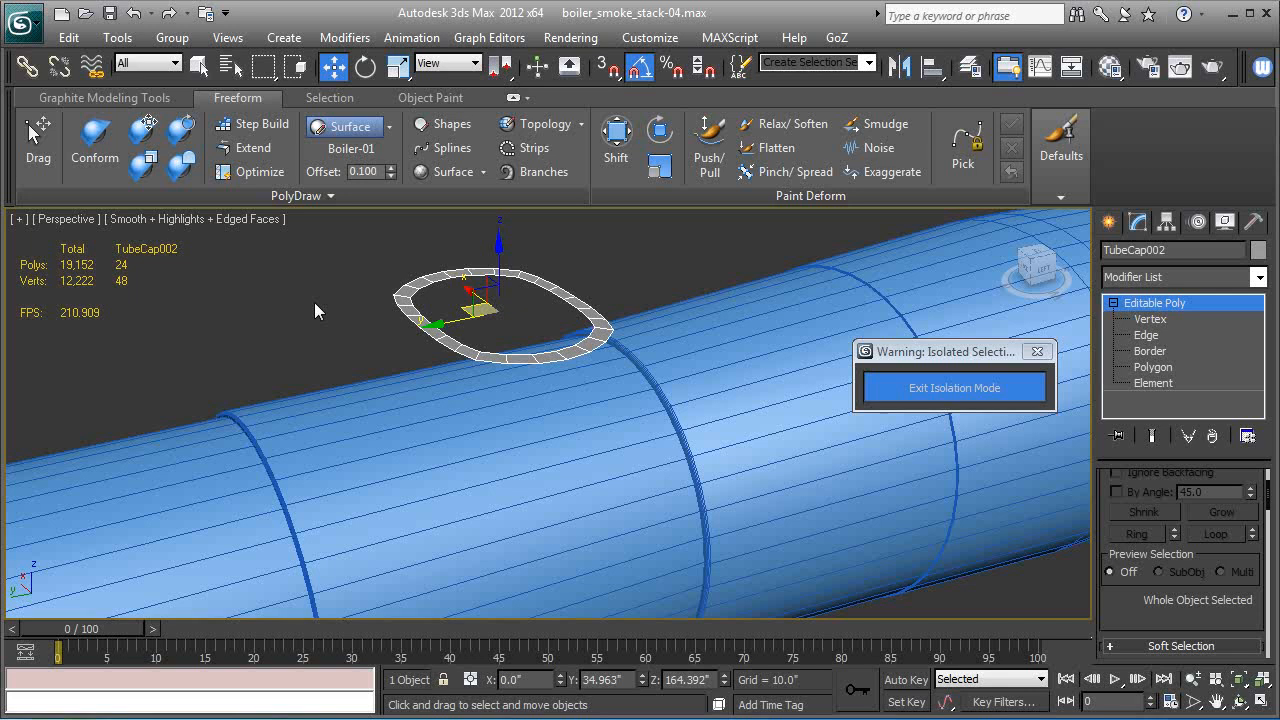
left_click(96, 138)
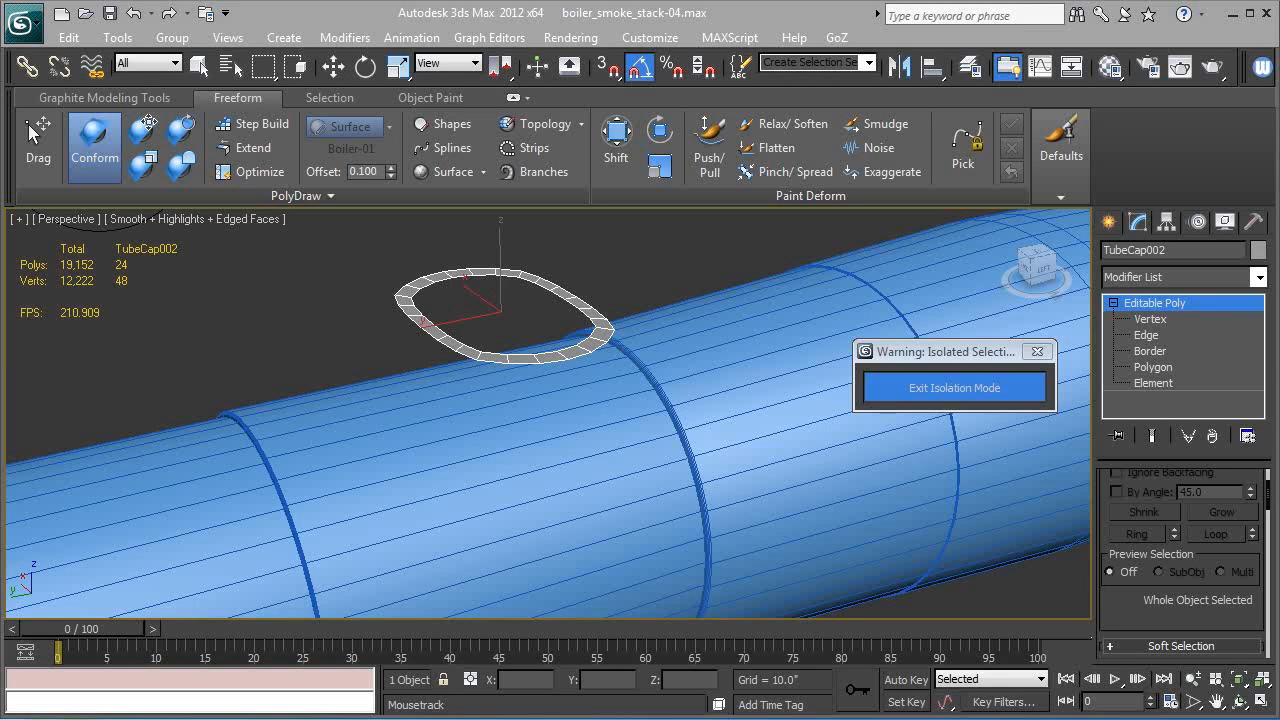
mouse_move(281, 190)
left_mouse_down()
mouse_move(109, 380)
mouse_move(141, 350)
left_mouse_up()
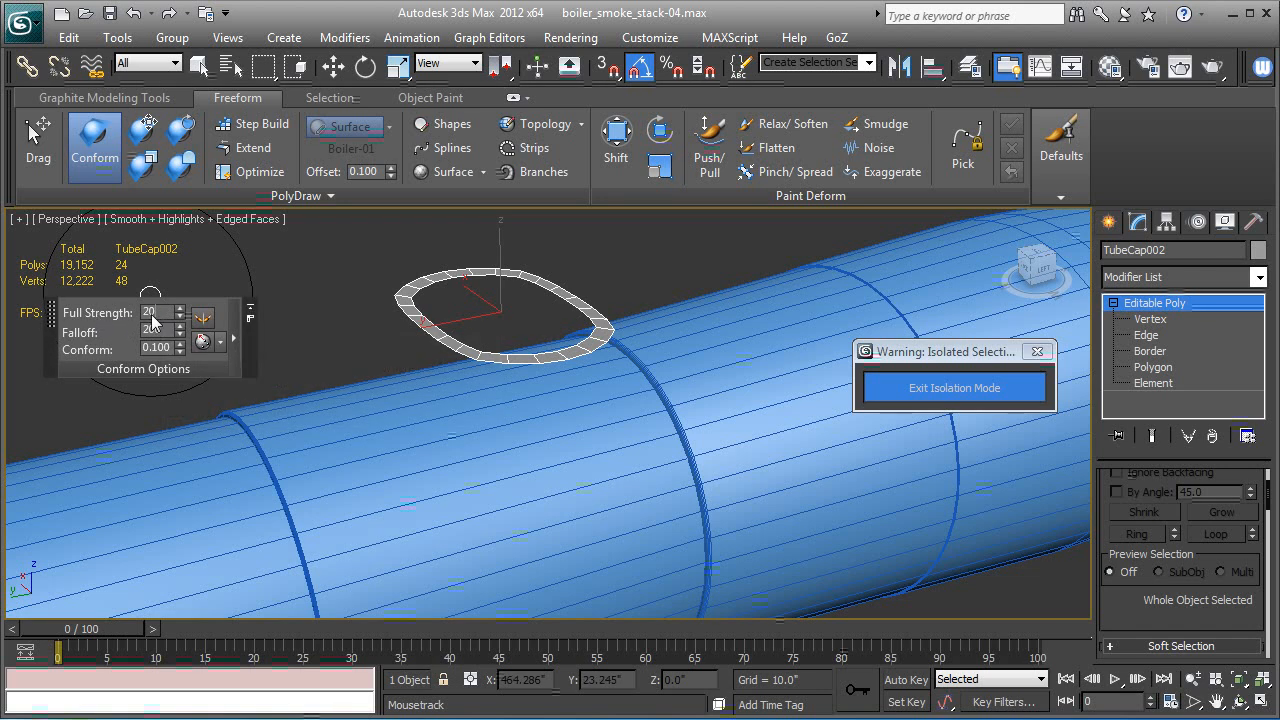
double_click(153, 320)
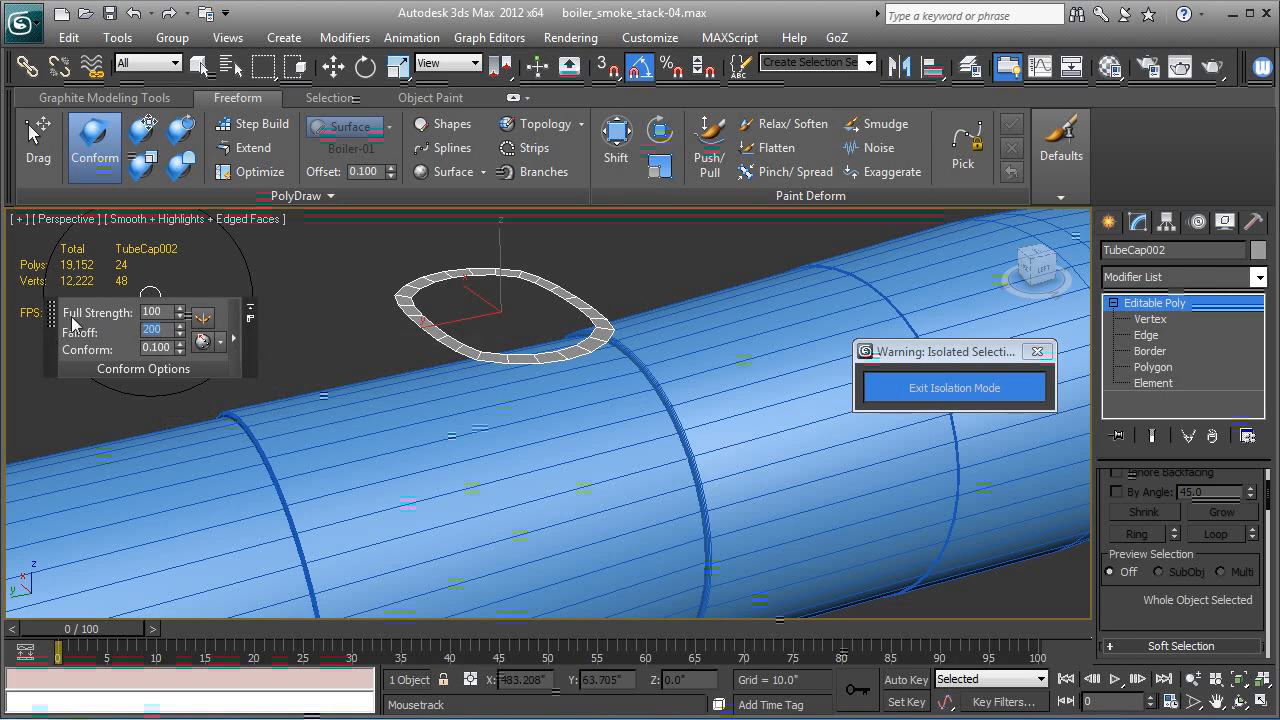
key("Tab")
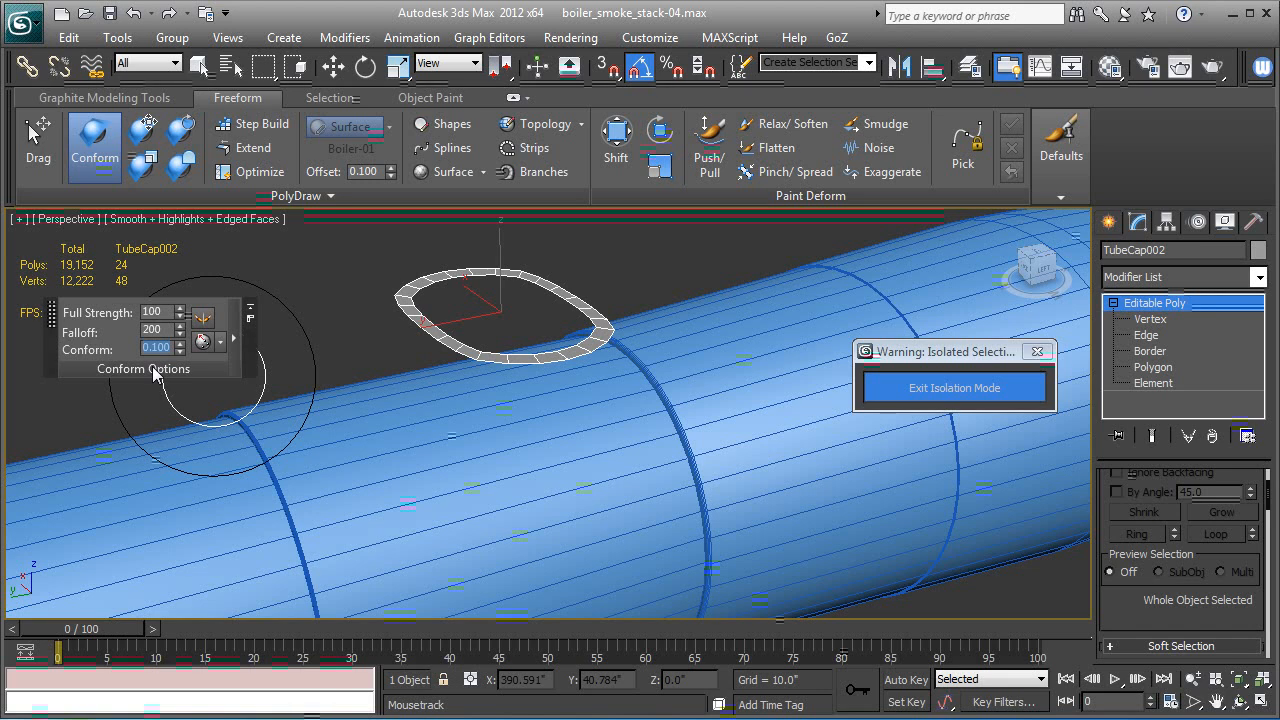
type("100")
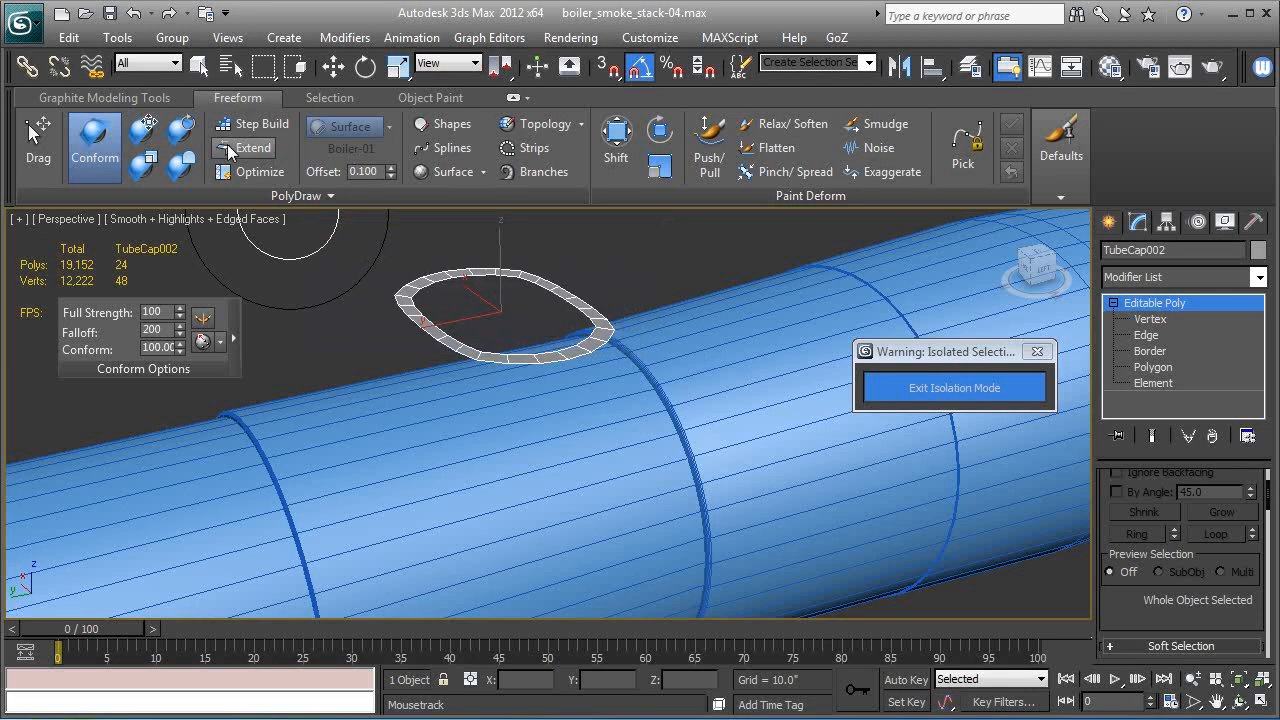
Step: Brush over the whole flat ring with Conform to wrap it onto the boiler's surface
middle_click_drag(356, 338, 381, 367)
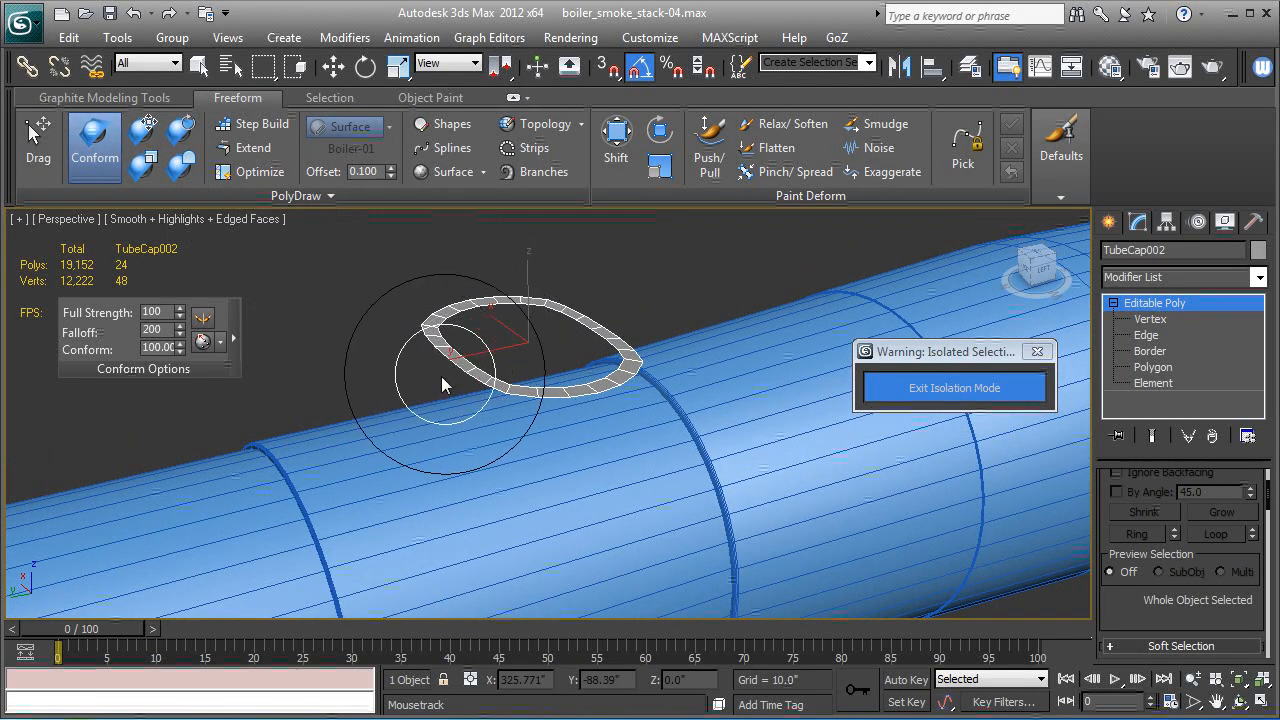
mouse_move(424, 383)
middle_mouse_down("alt")
mouse_move(430, 402)
mouse_move(400, 403)
middle_mouse_up("alt")
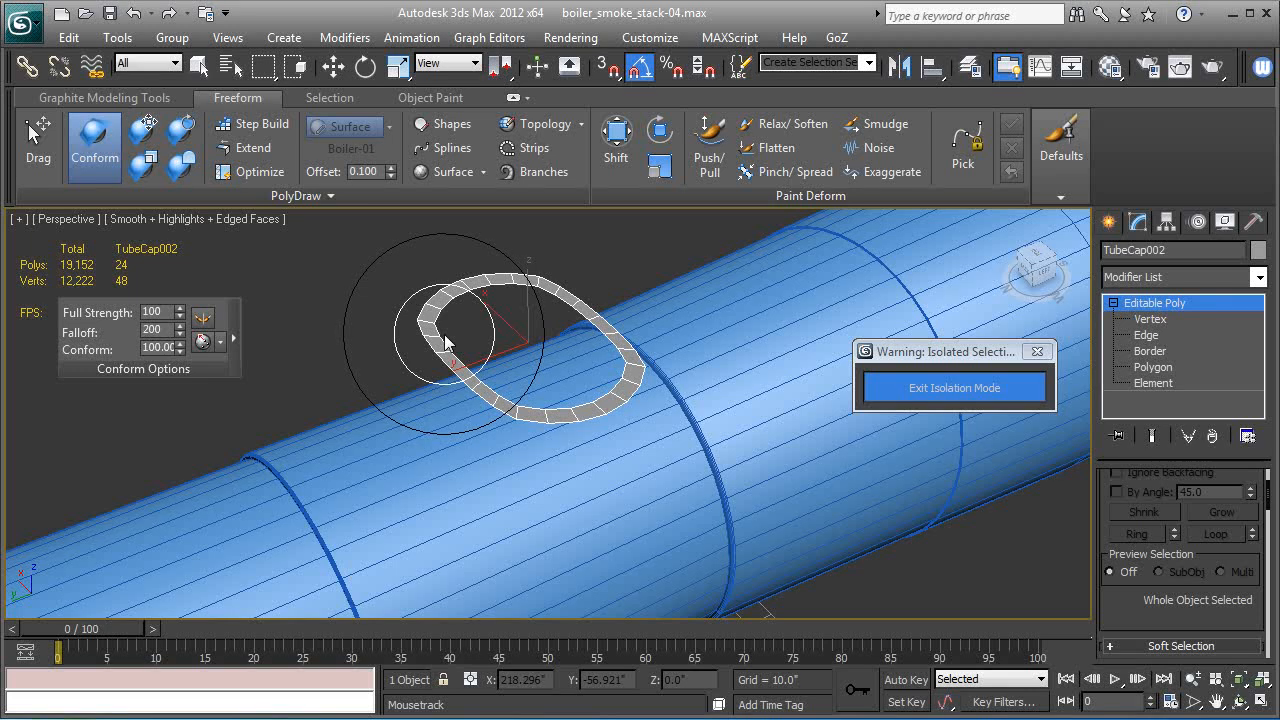
mouse_move(444, 334)
left_mouse_down()
mouse_move(508, 413)
mouse_move(571, 450)
mouse_move(600, 385)
mouse_move(568, 344)
left_mouse_up()
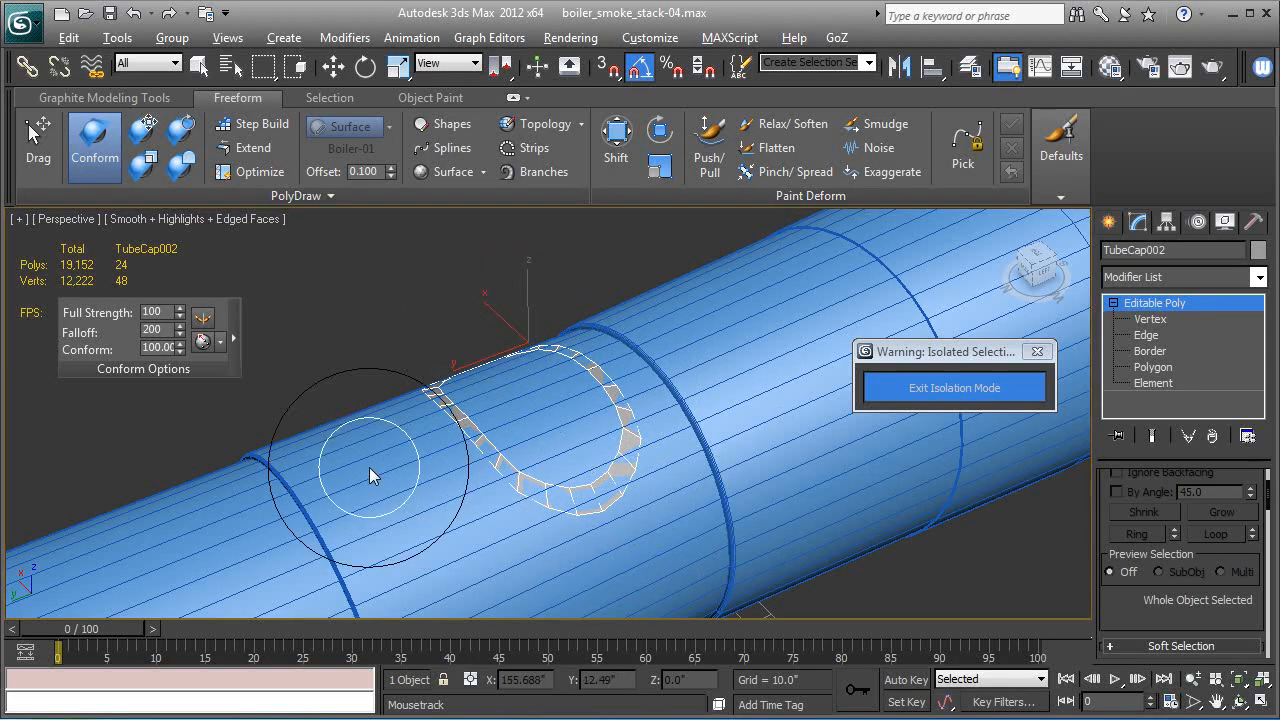
mouse_move(369, 467)
middle_mouse_down("alt")
mouse_move(499, 464)
mouse_move(415, 455)
middle_mouse_up("alt")
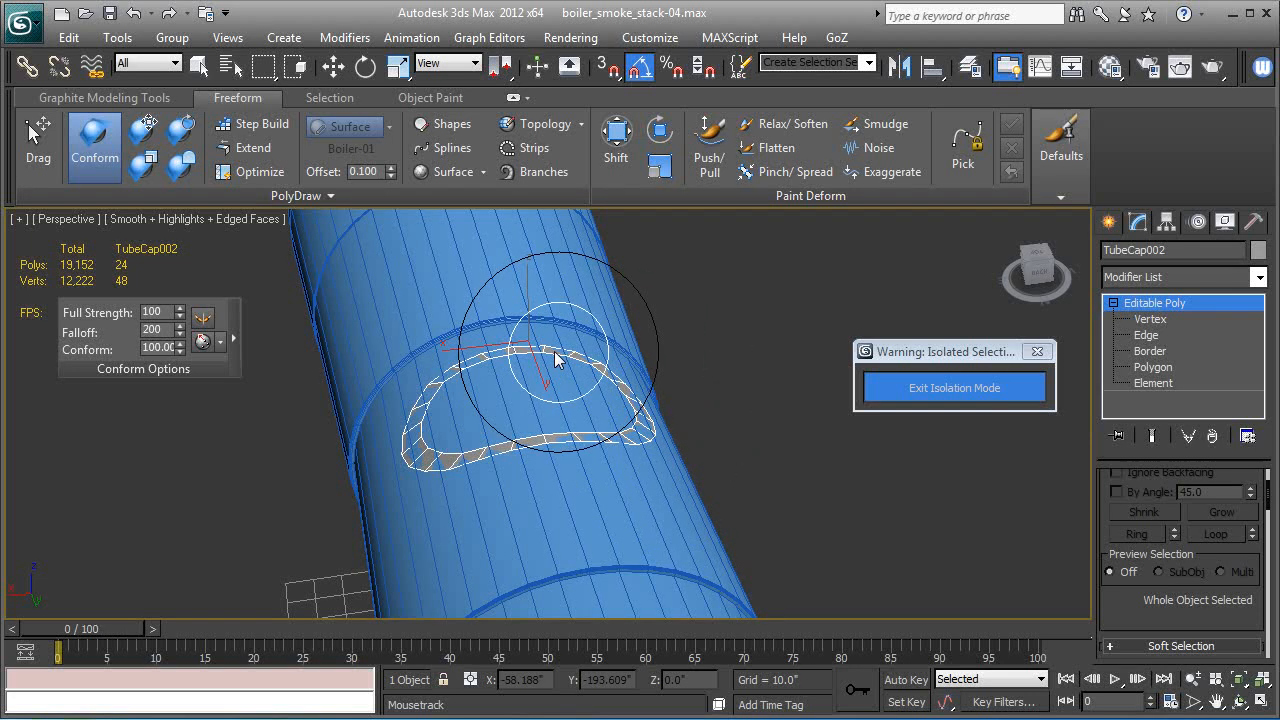
Step: Leave the Conform brush, raise the ring along Z to 165.248" so it clears the boiler, and exit isolation mode
left_click(100, 160)
middle_click_drag(662, 319, 566, 381, "alt")
mouse_move(555, 367)
middle_mouse_down("alt")
mouse_move(541, 362)
mouse_move(540, 380)
middle_mouse_up("alt")
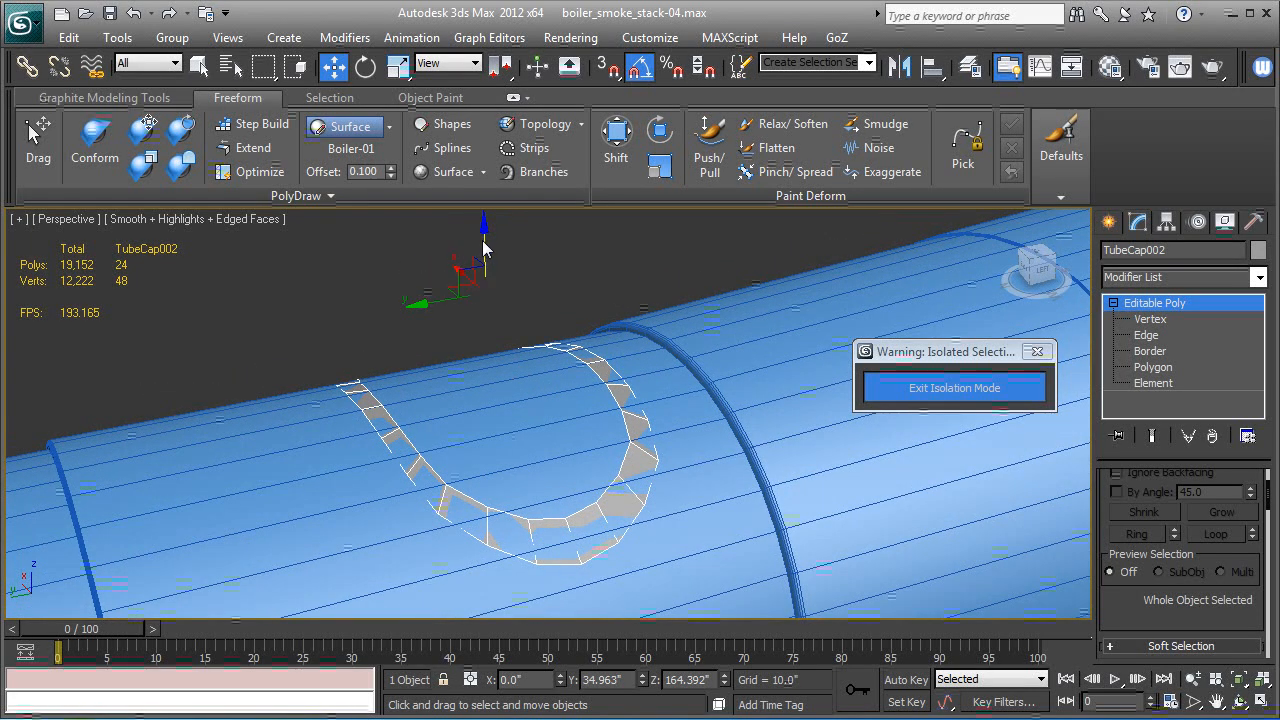
left_click_drag(484, 245, 490, 243)
left_click(976, 388)
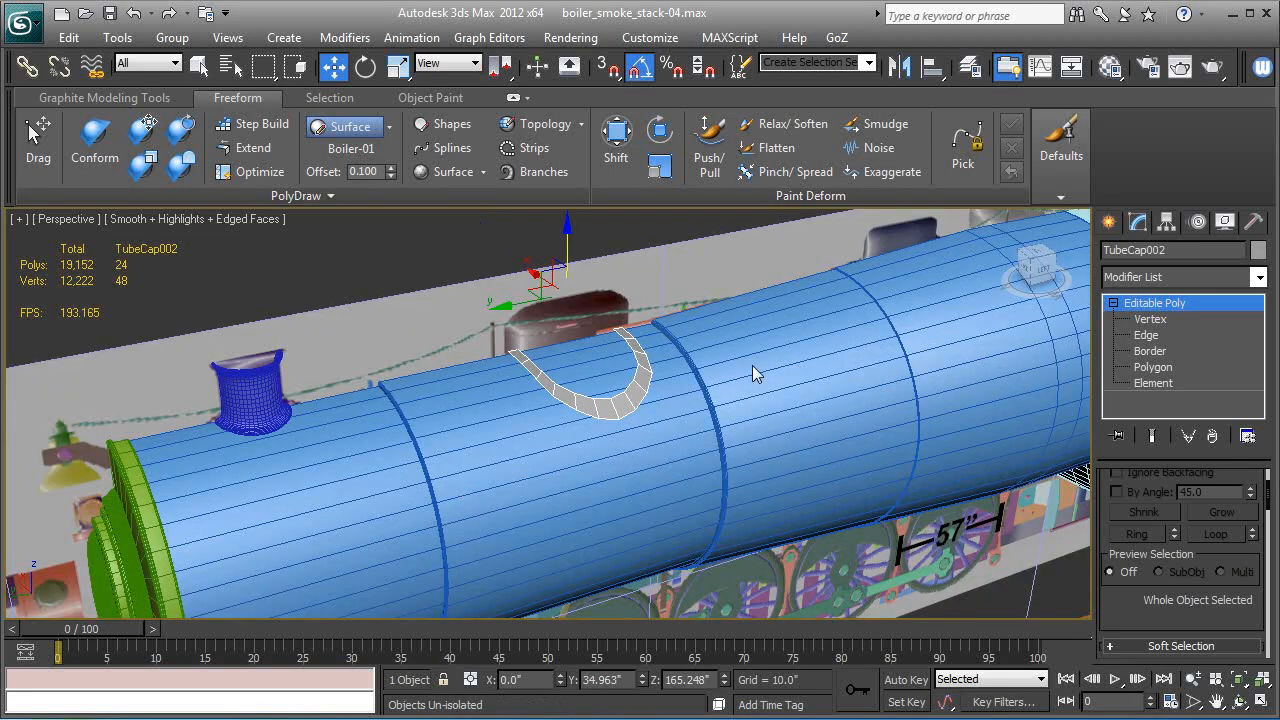
Step: Select the ring's outer border and extrude its edges slightly downward along Z toward the boiler
left_click(1108, 352)
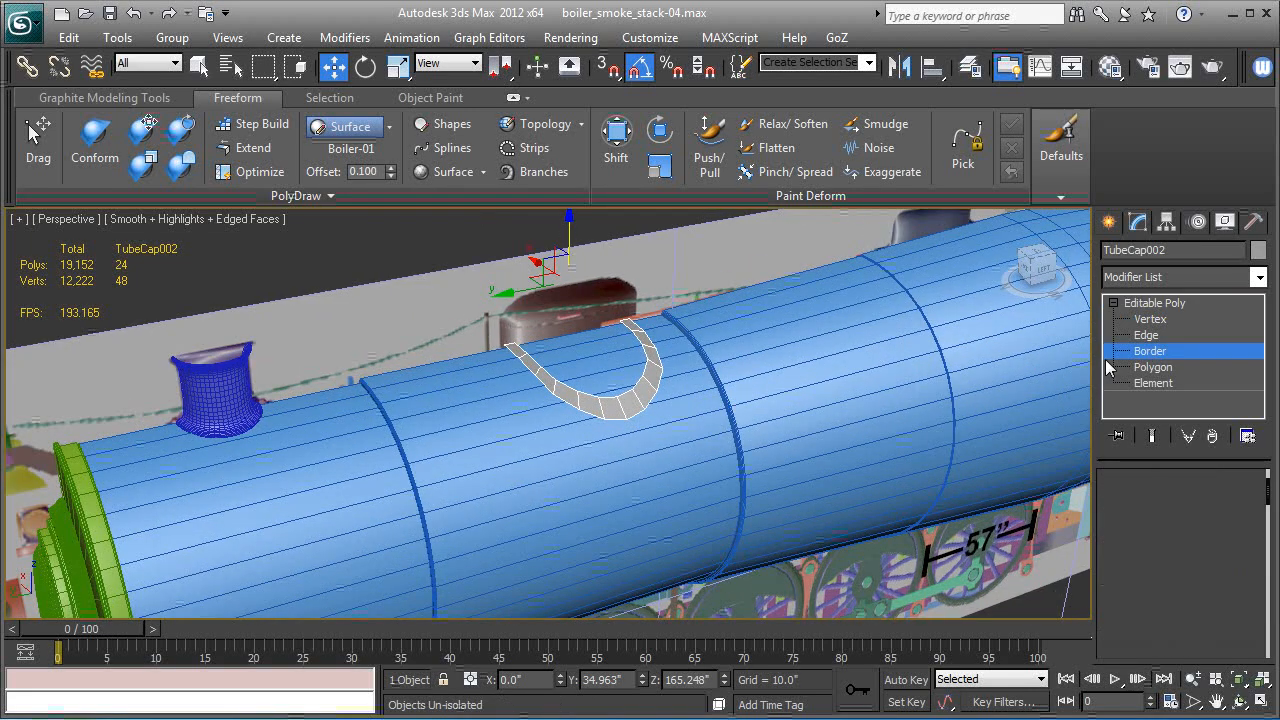
left_click(637, 413)
middle_click_drag(630, 422, 636, 397, "alt")
scroll(636, 397, "up", 3)
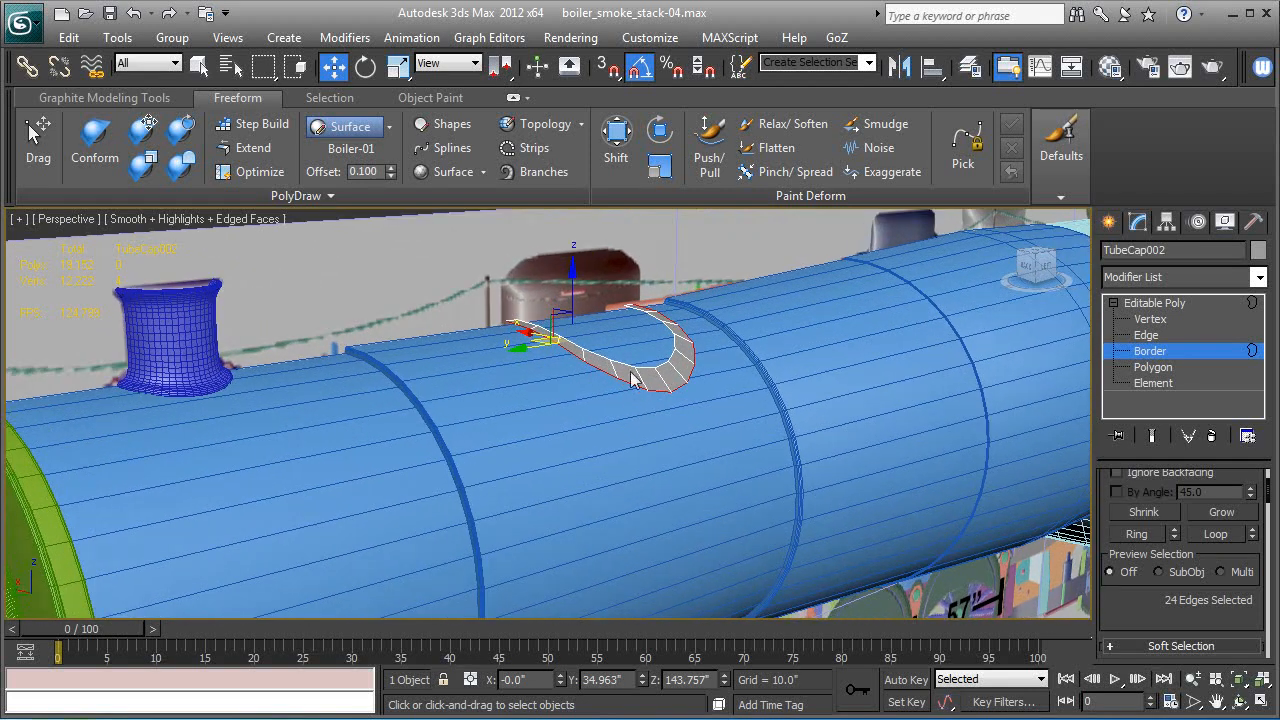
left_click_drag(573, 283, 568, 291, "shift")
middle_click_drag(568, 291, 474, 409, "alt")
Step: Extrude the ring's inner border upward in two stages to form the wall, and make its top edge planar in Z
left_click(531, 386)
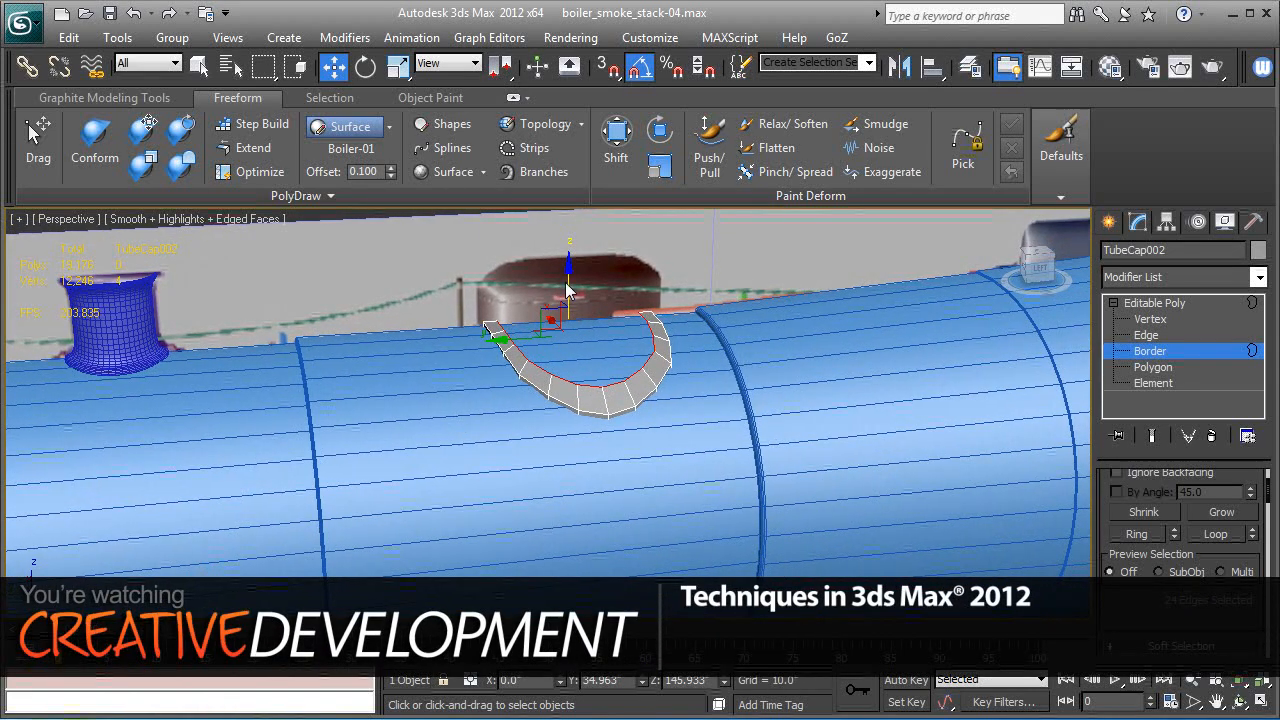
left_click_drag(567, 290, 572, 255, "shift")
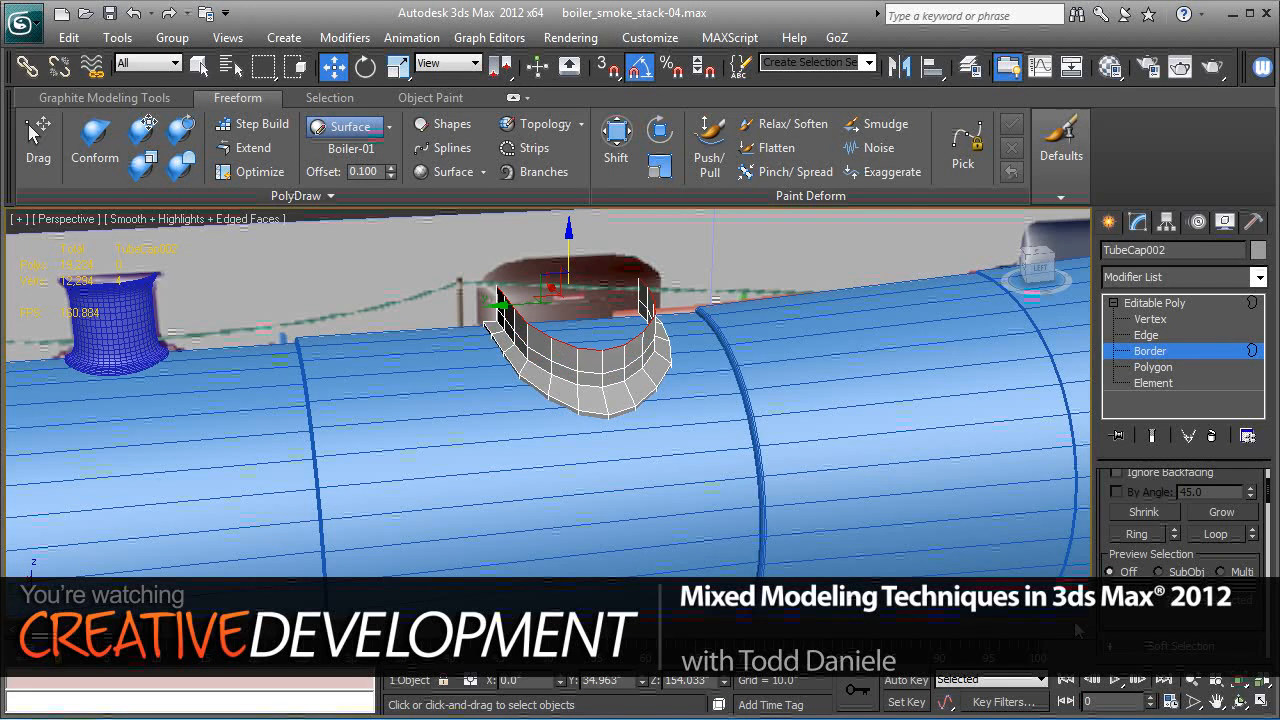
scroll(1151, 621, "down", 10)
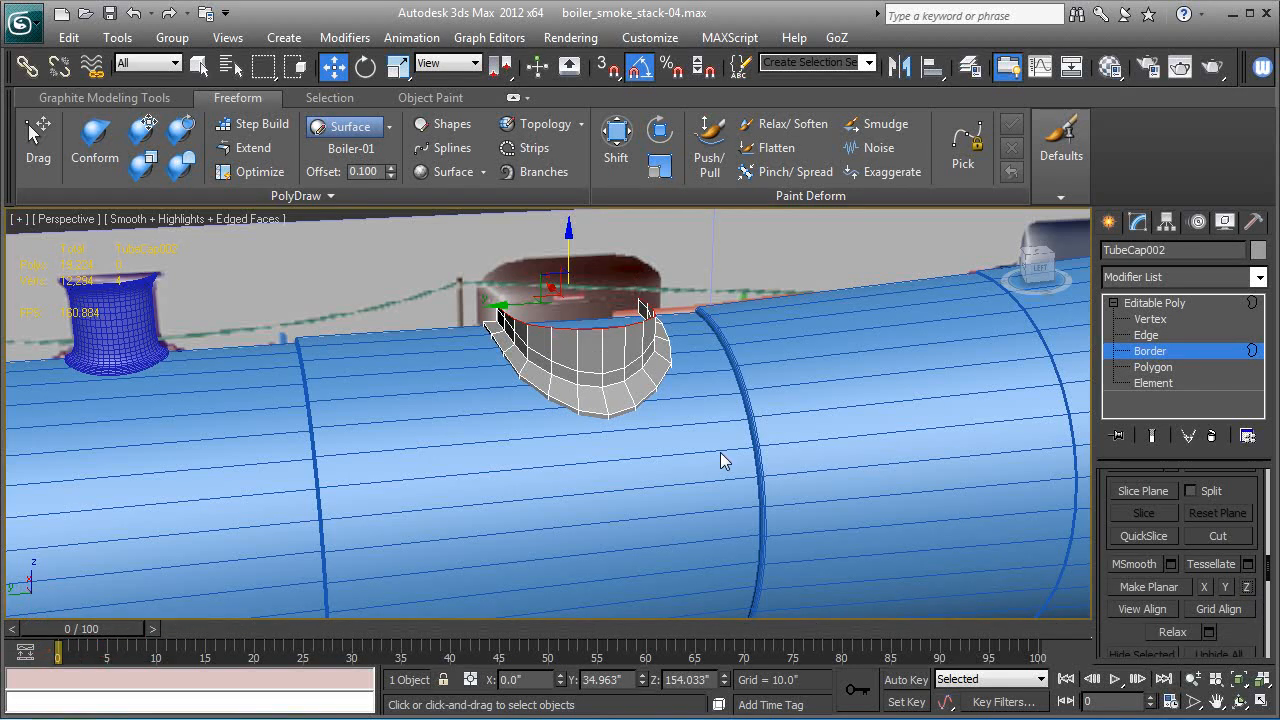
Step: Raise the flattened top border to Z 155.357", and extrude it upward about 3.755" more
middle_click_drag(720, 452, 655, 310, "alt")
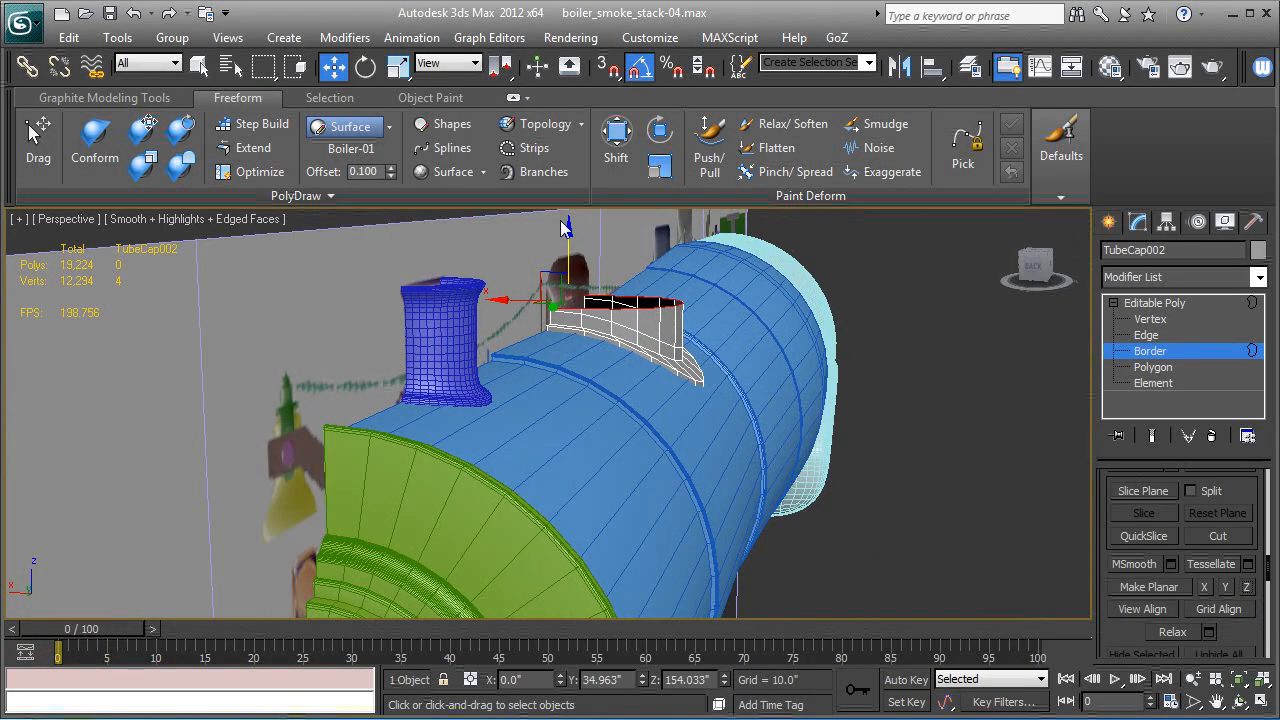
middle_click_drag(568, 240, 427, 405, "alt")
key("z")
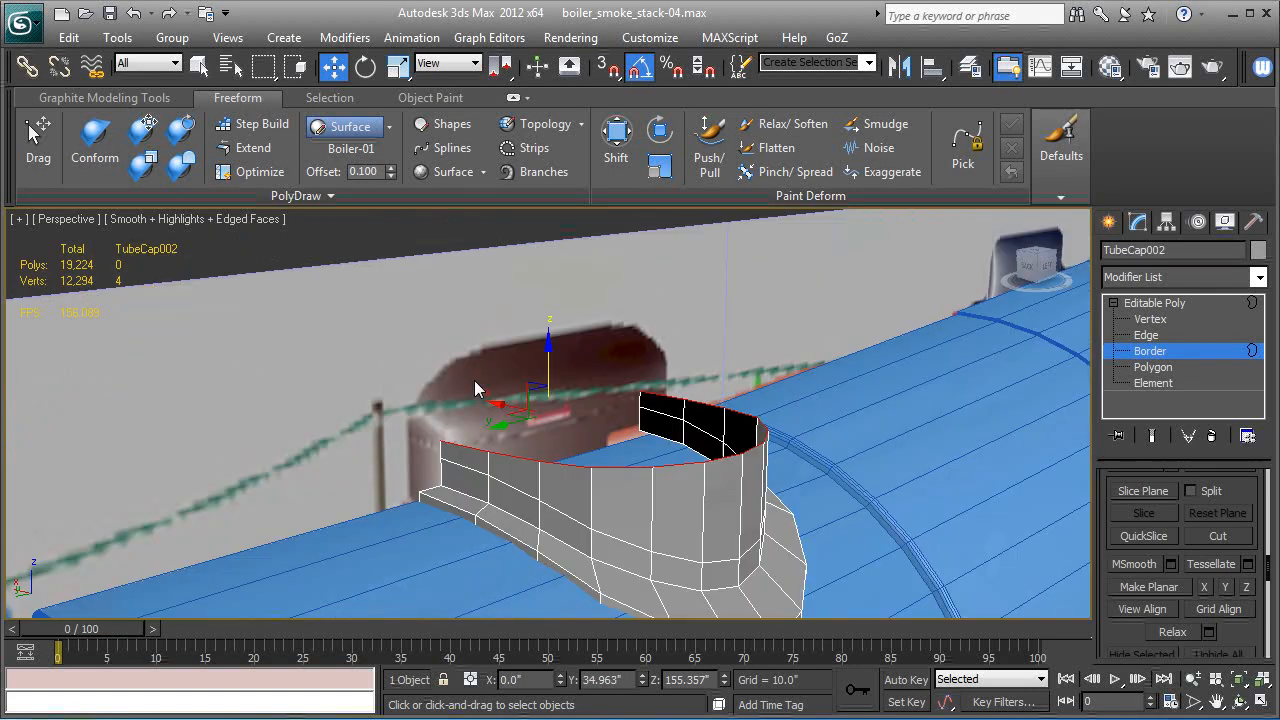
middle_click_drag(591, 392, 447, 355, "alt")
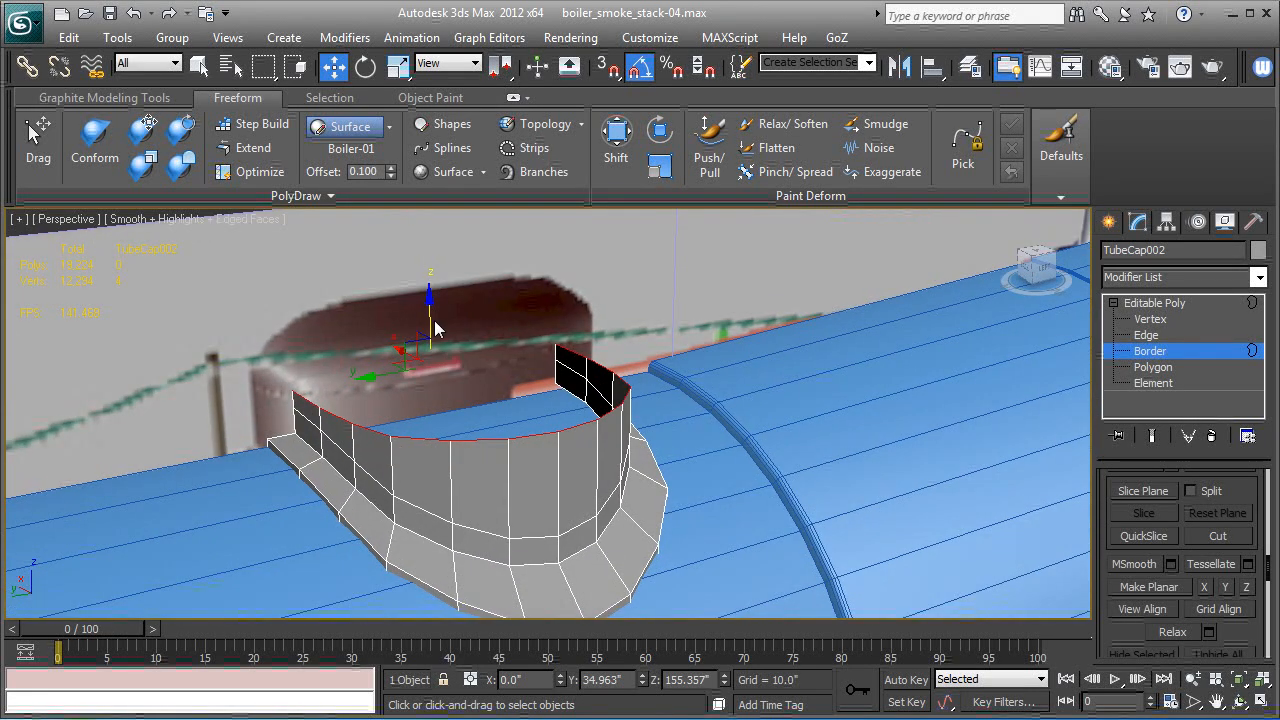
left_click_drag(432, 316, 436, 288, "shift")
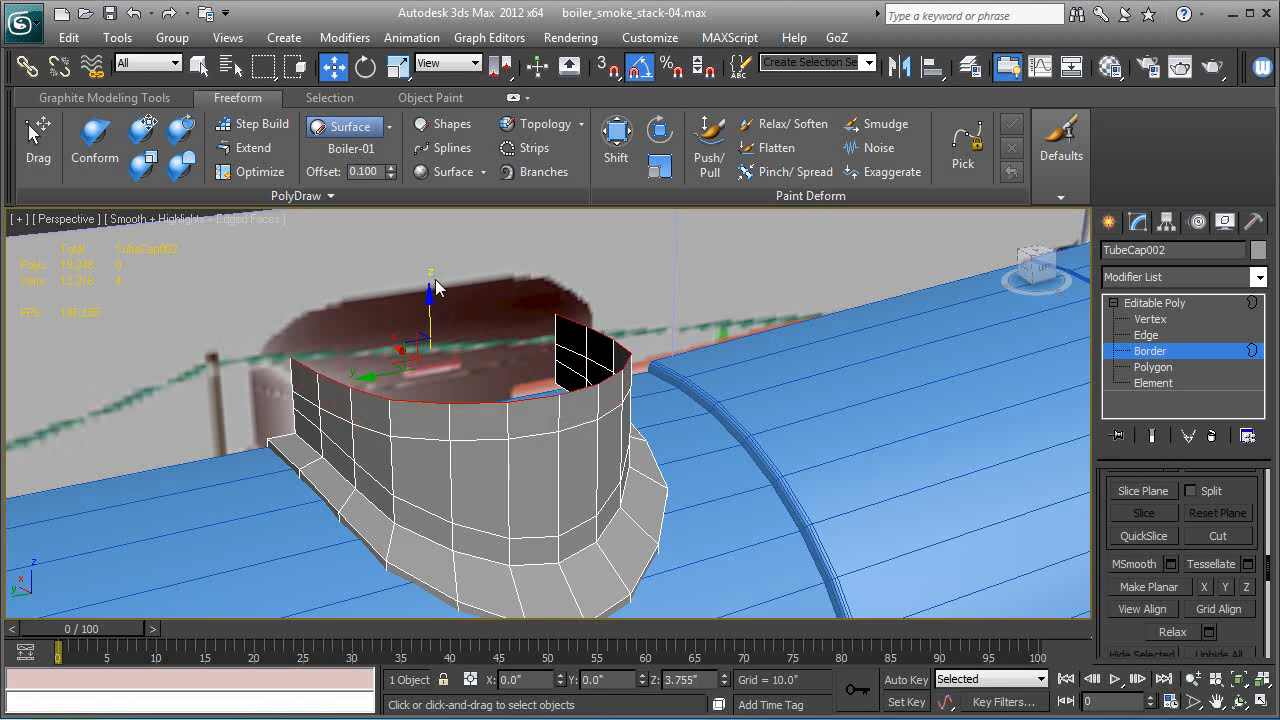
Step: Extrude the top border inward twice by uniform scaling, the second time to 81%, and raise it slightly to round the shoulder
key("r")
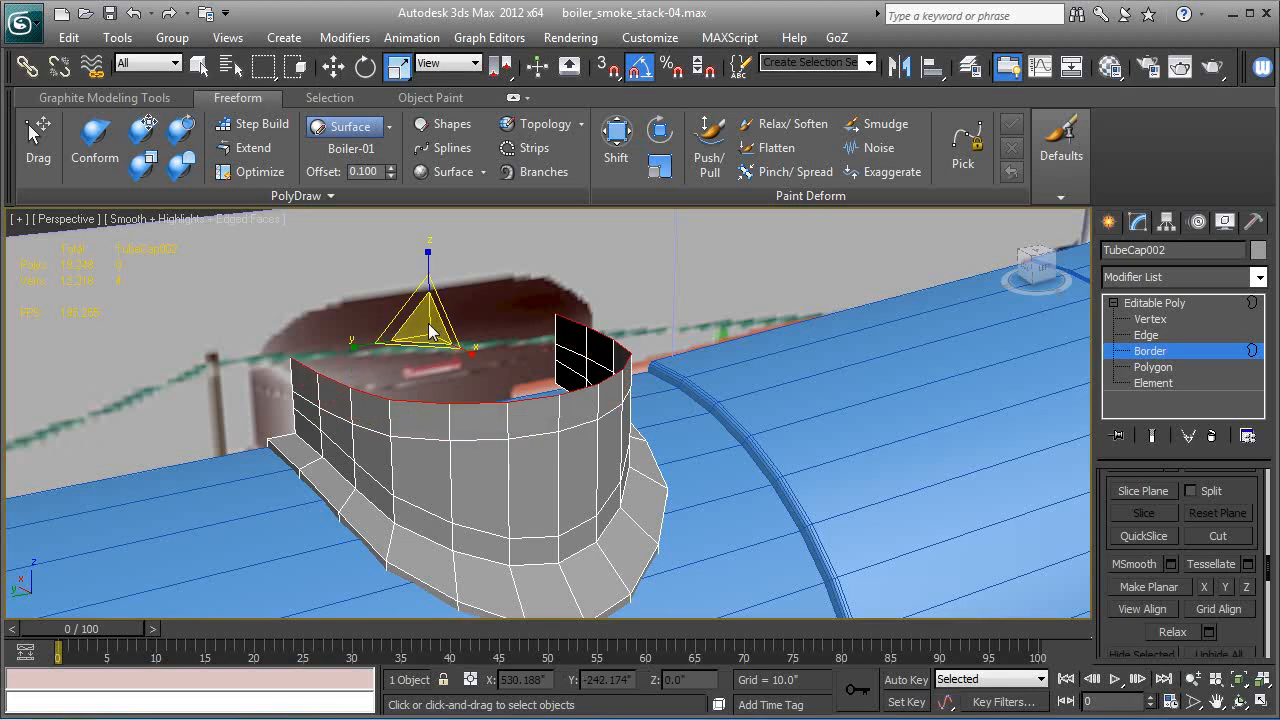
left_click_drag(430, 332, 418, 344, "shift")
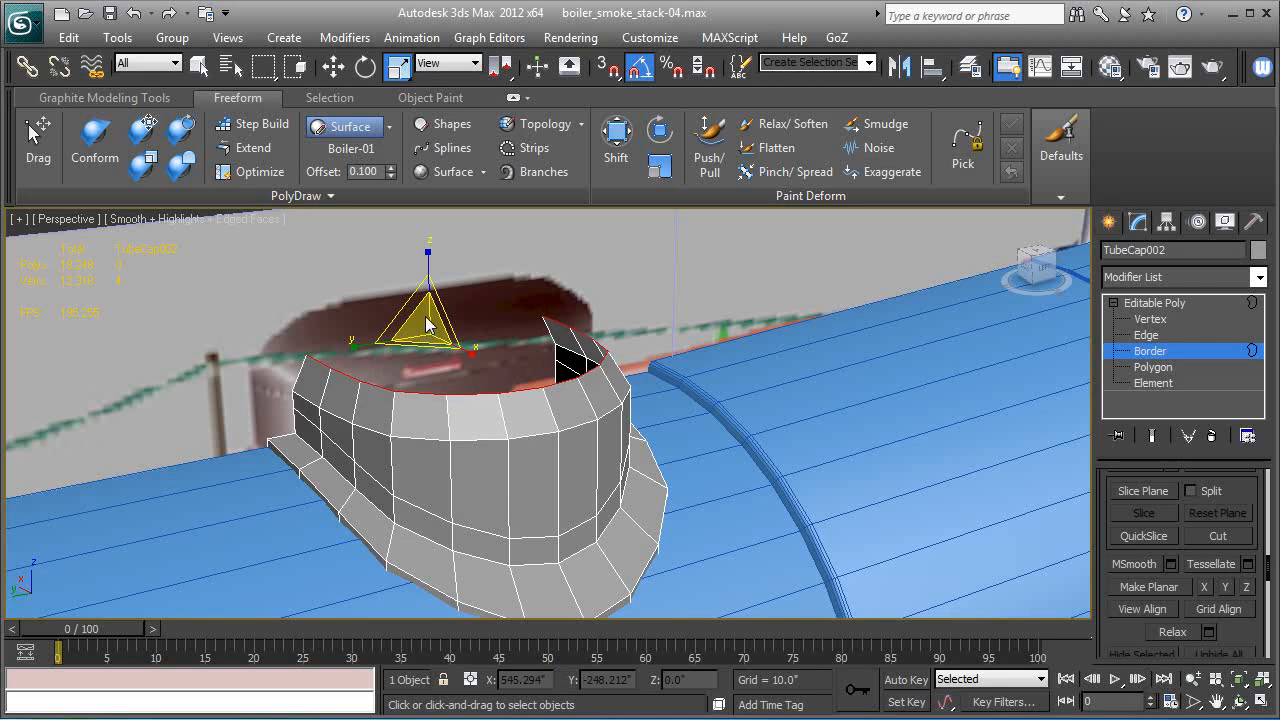
left_click_drag(426, 330, 431, 350)
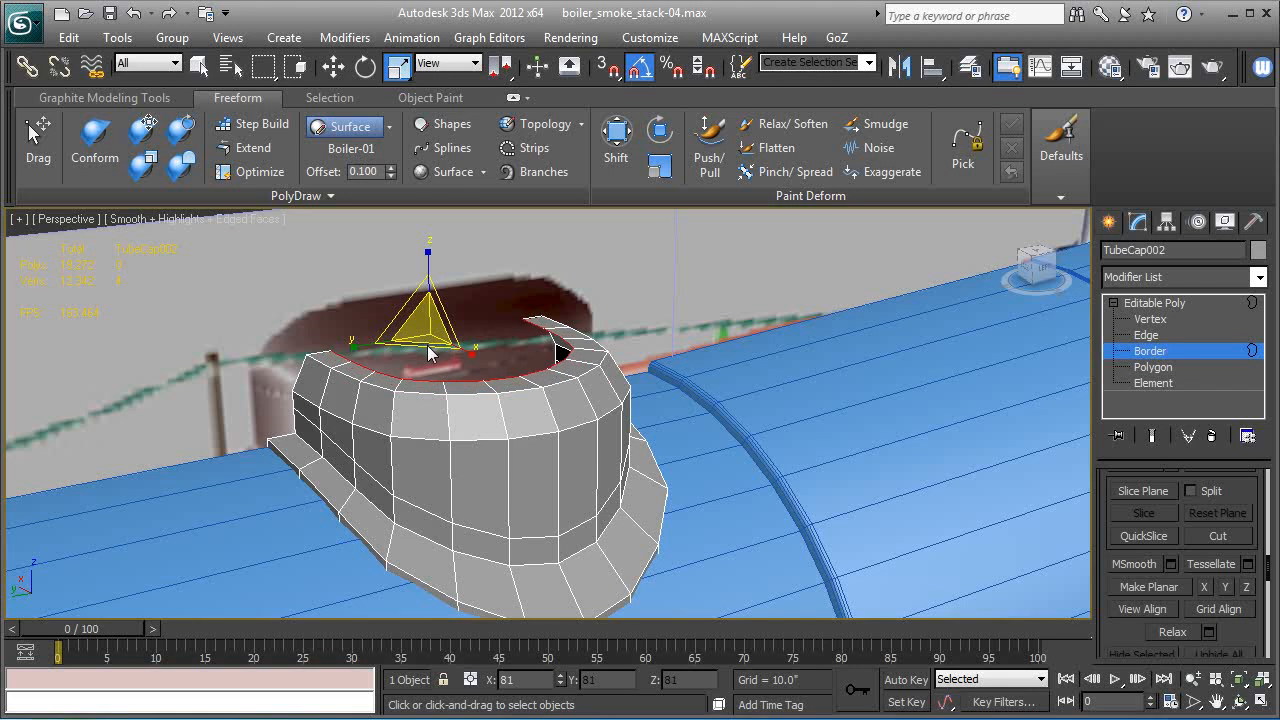
left_click(333, 66)
mouse_move(431, 292)
left_mouse_down()
mouse_move(430, 277)
mouse_move(411, 281)
left_mouse_up()
middle_click_drag(411, 281, 455, 310, "alt")
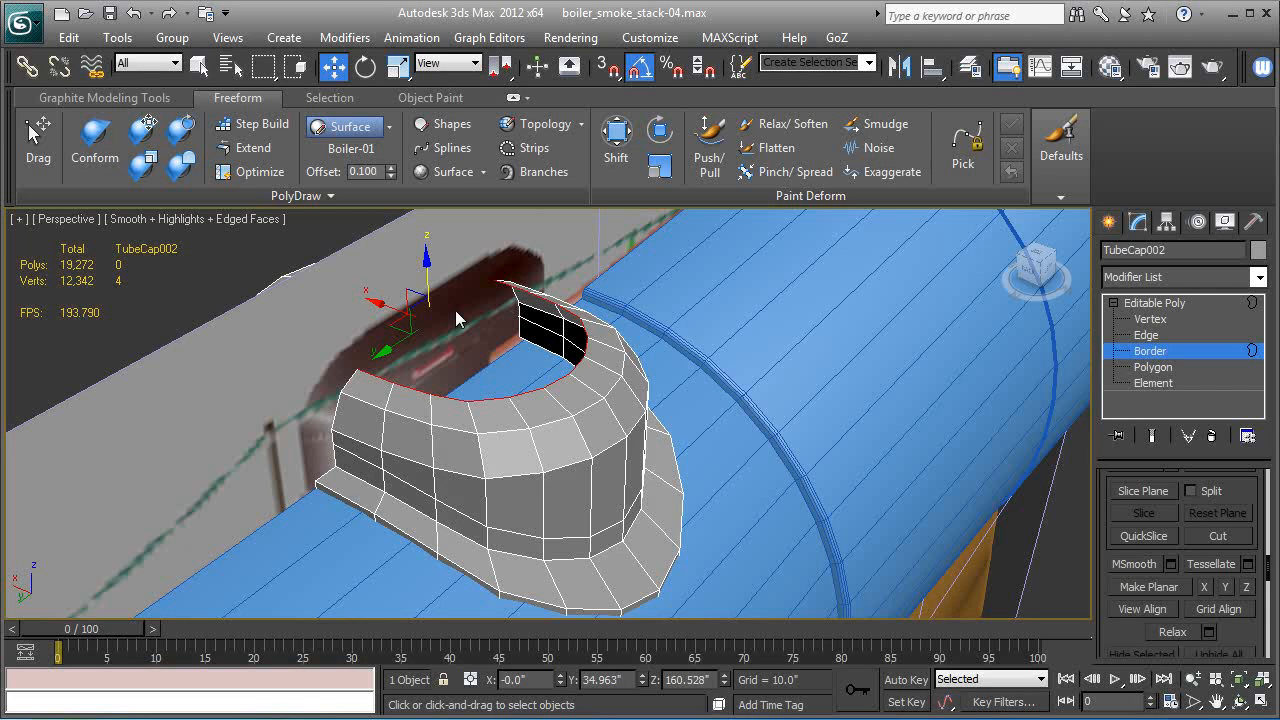
Step: Extrude the top border inward once more by uniform scaling and close the remaining opening with a cap polygon
key("r")
left_click_drag(430, 316, 435, 357, "shift")
middle_click_drag(405, 366, 464, 363, "alt")
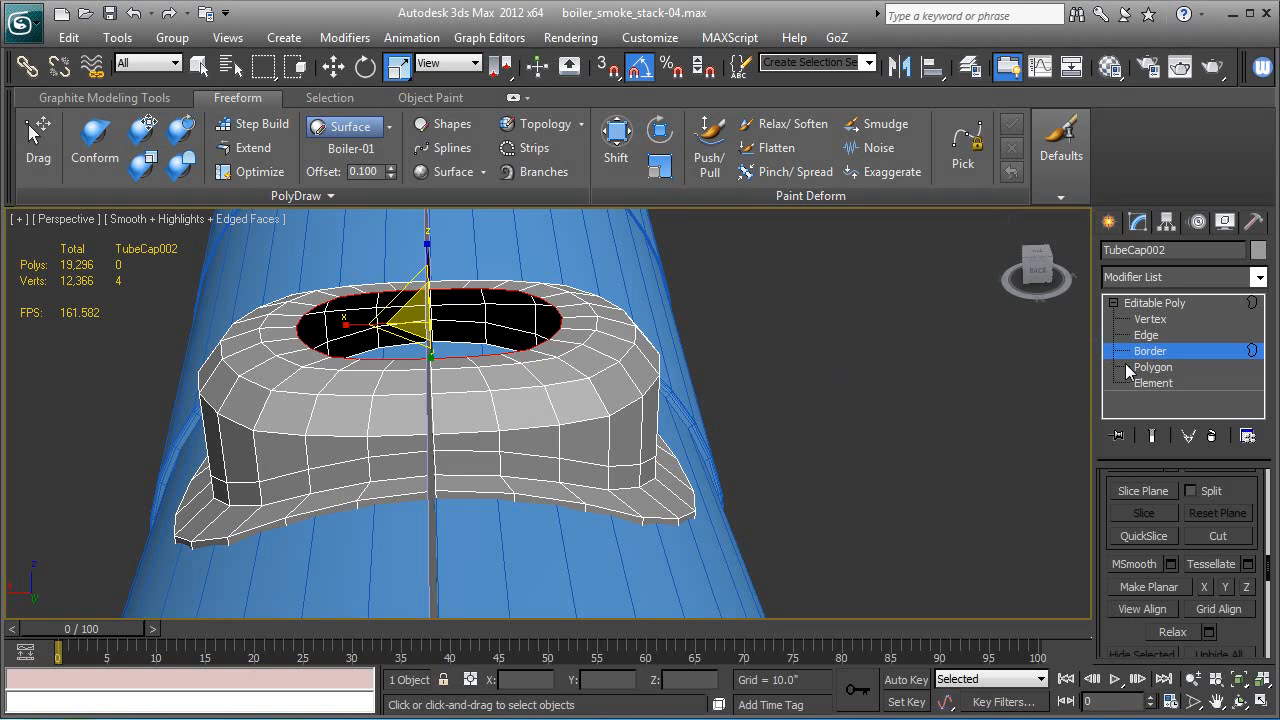
left_click(1080, 178)
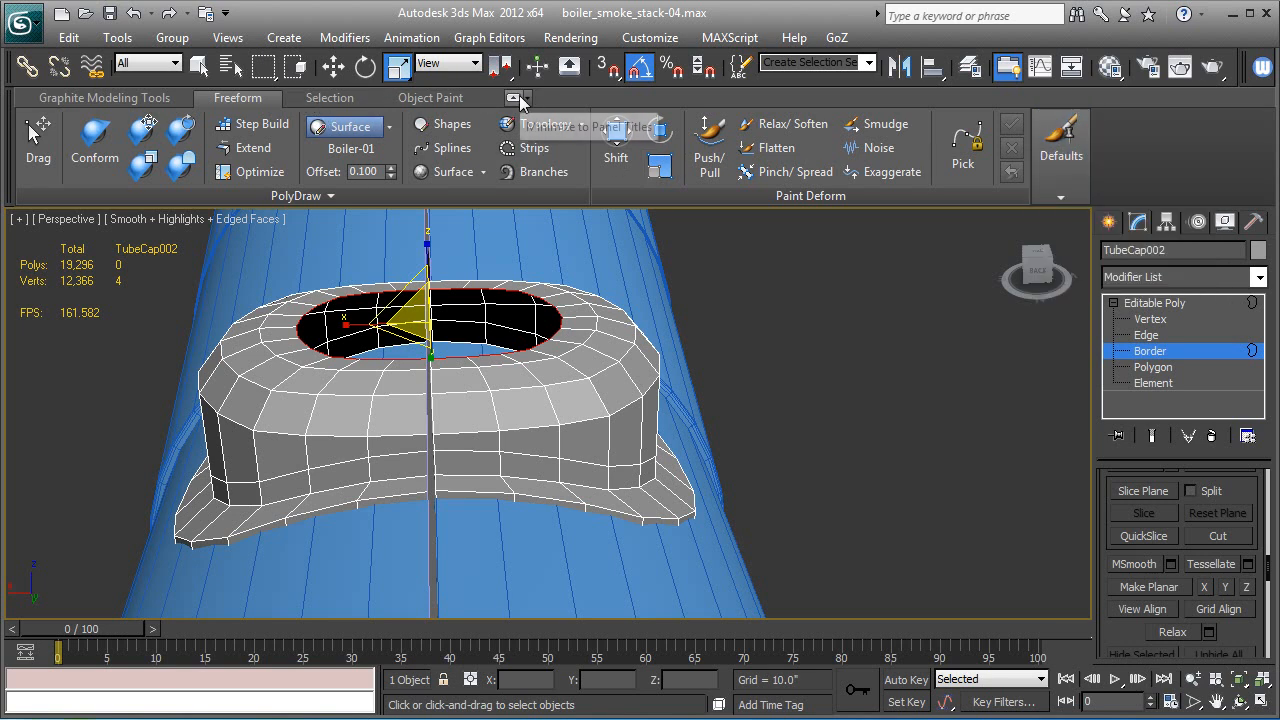
left_click(124, 97)
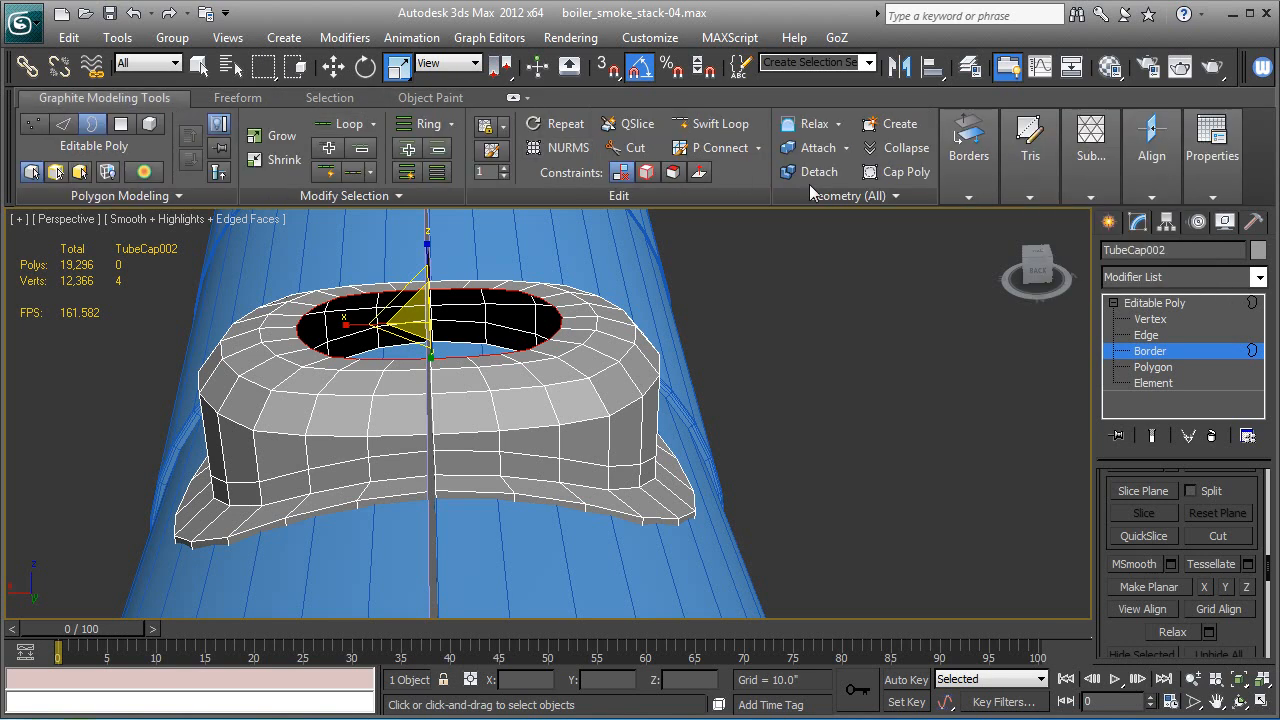
left_click(895, 172)
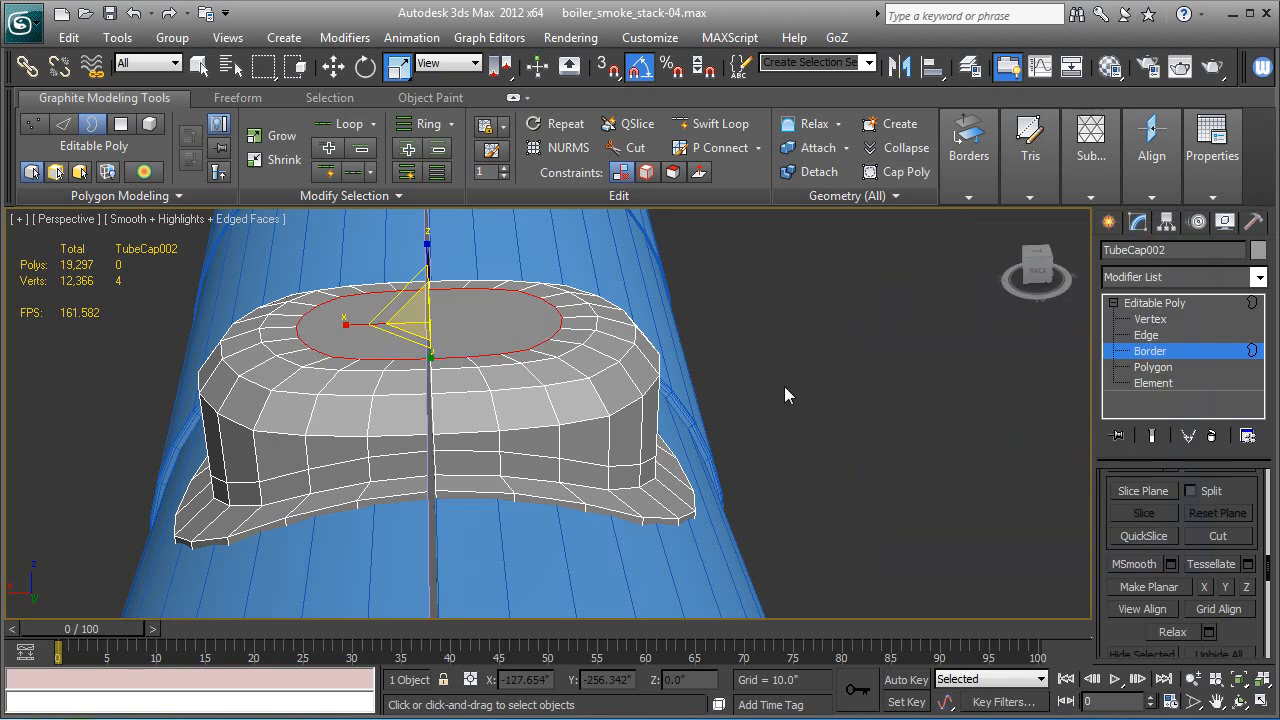
Step: Isolate the capped dome base with its top surface in view
middle_click_drag(784, 388, 746, 451, "alt")
scroll(710, 421, "up", 4)
key("alt+q")
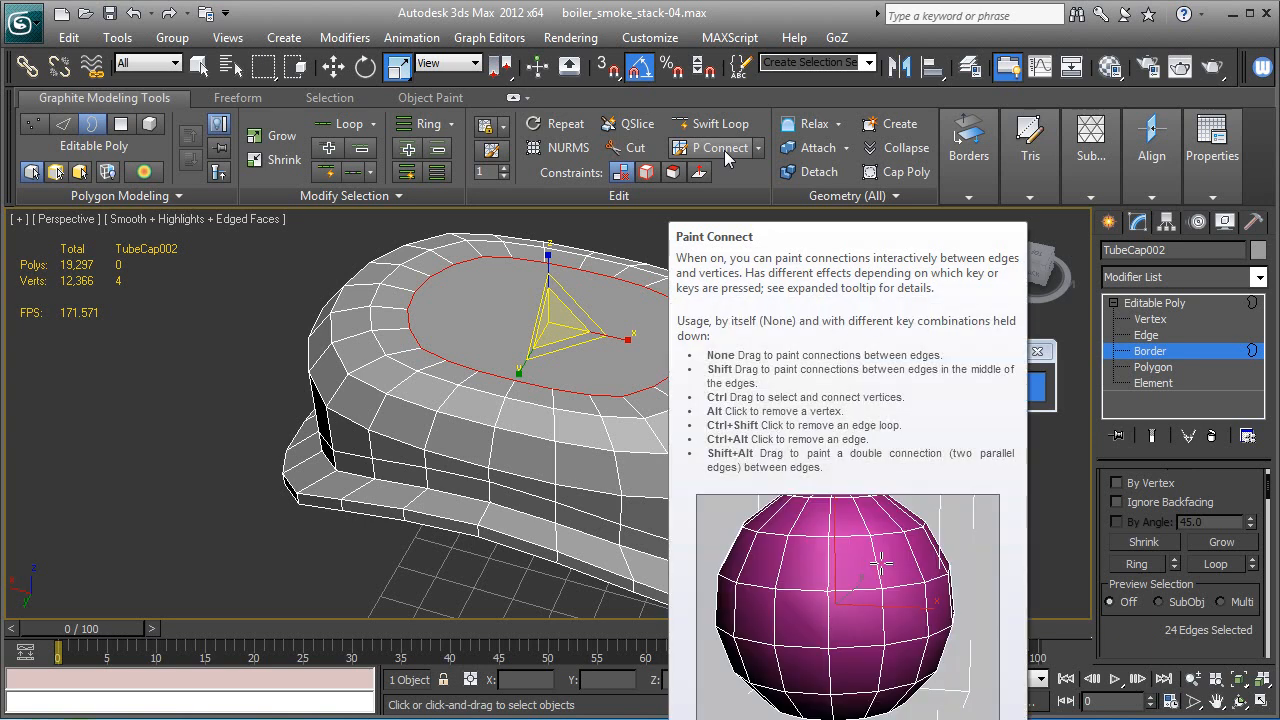
Step: With Paint Connect in vertex mode, connect the two opposite middle vertices across the short width of the cap
left_click(724, 150)
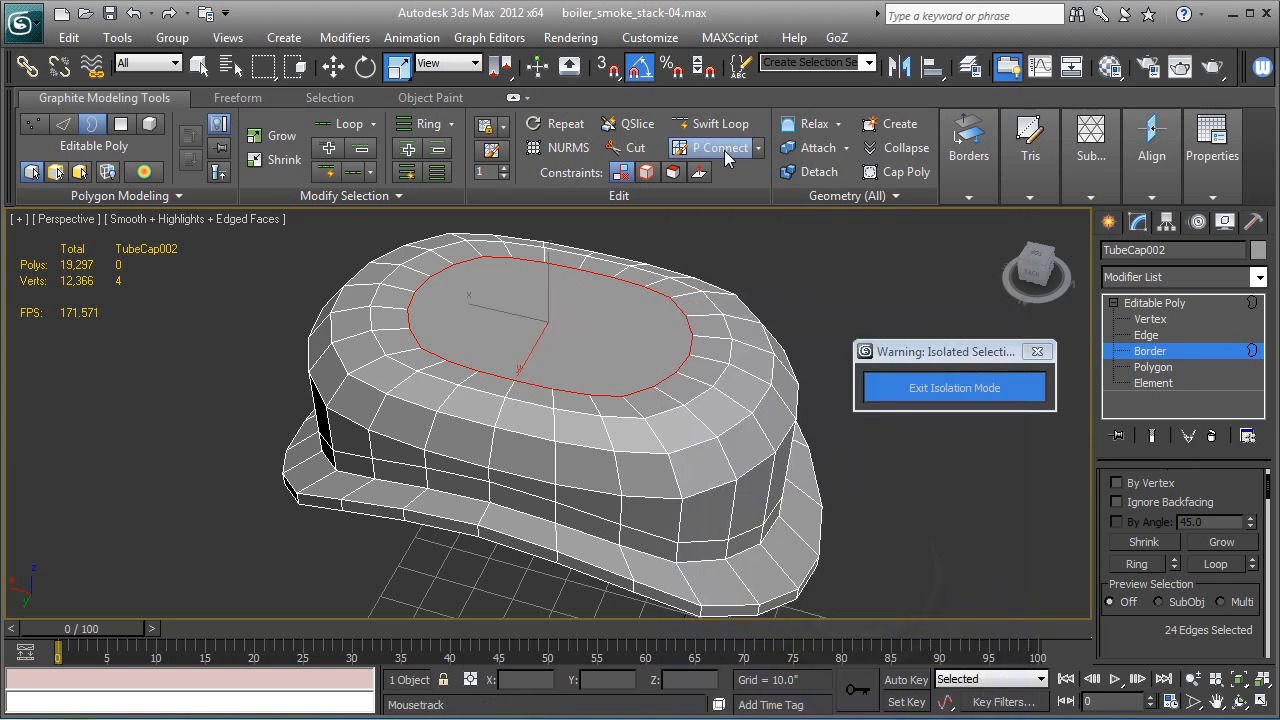
left_click(1149, 319)
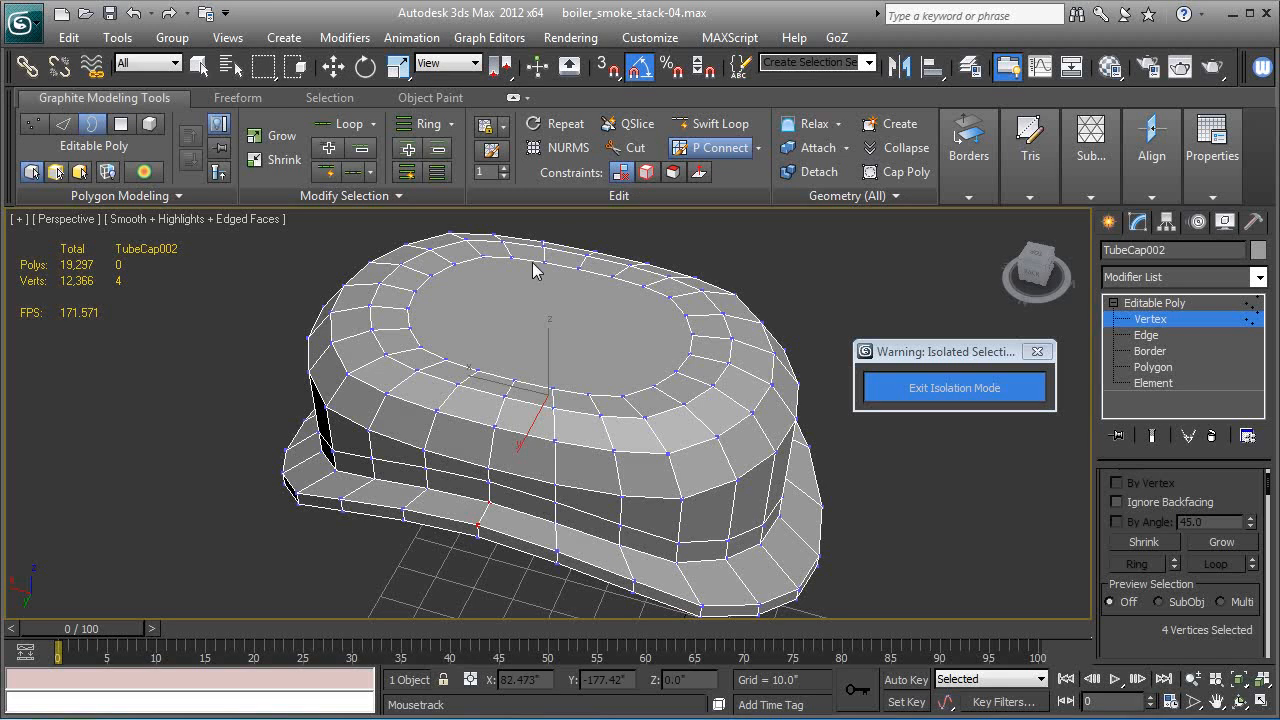
middle_click_drag(498, 321, 418, 390)
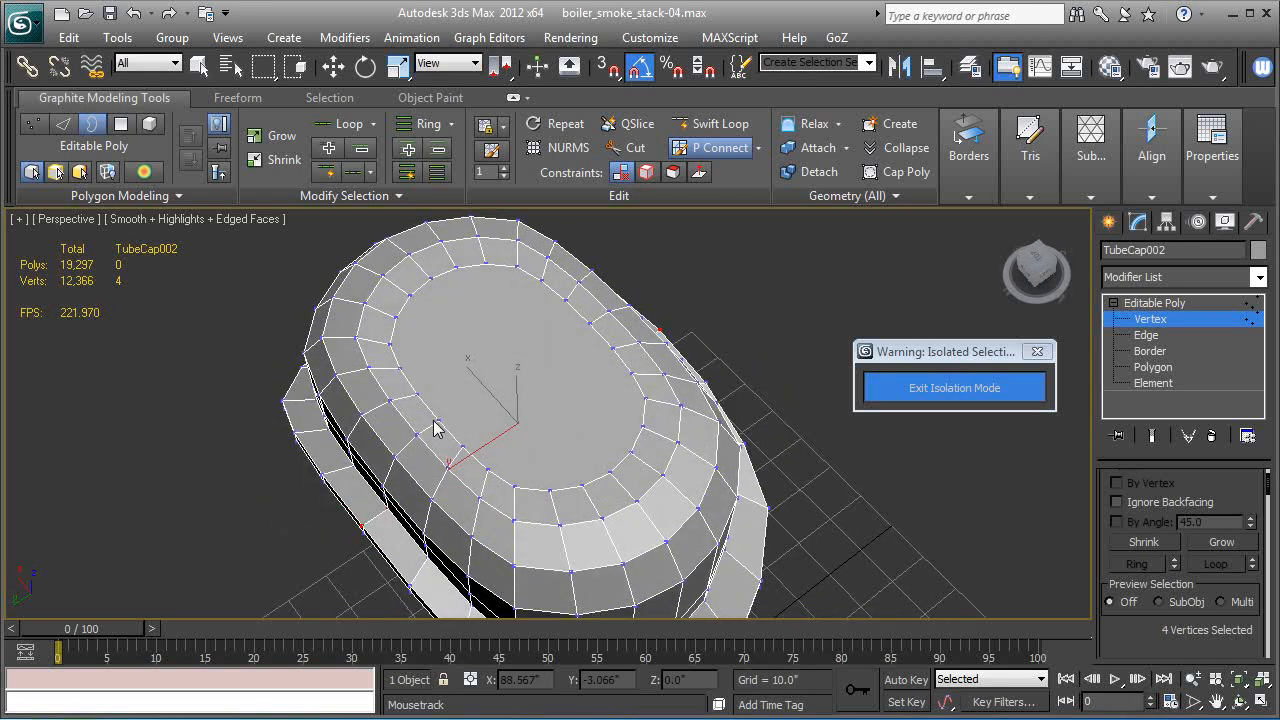
left_click(437, 424)
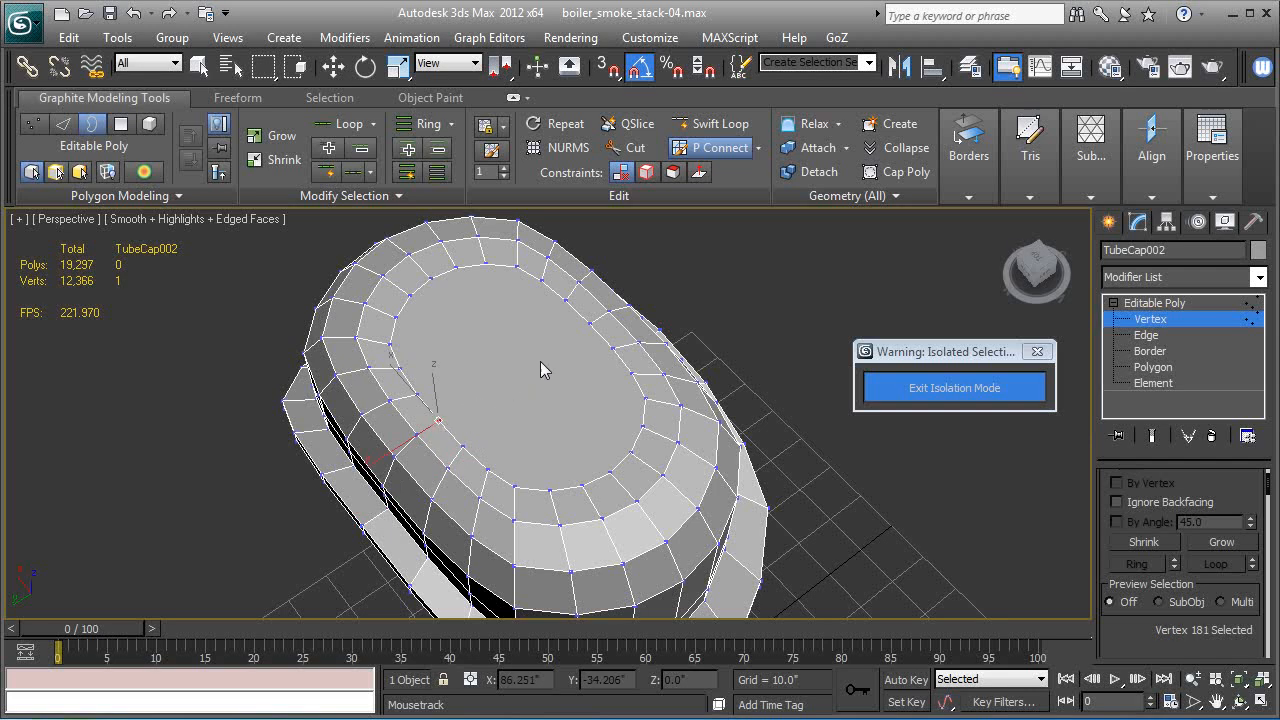
left_click(588, 328, "ctrl")
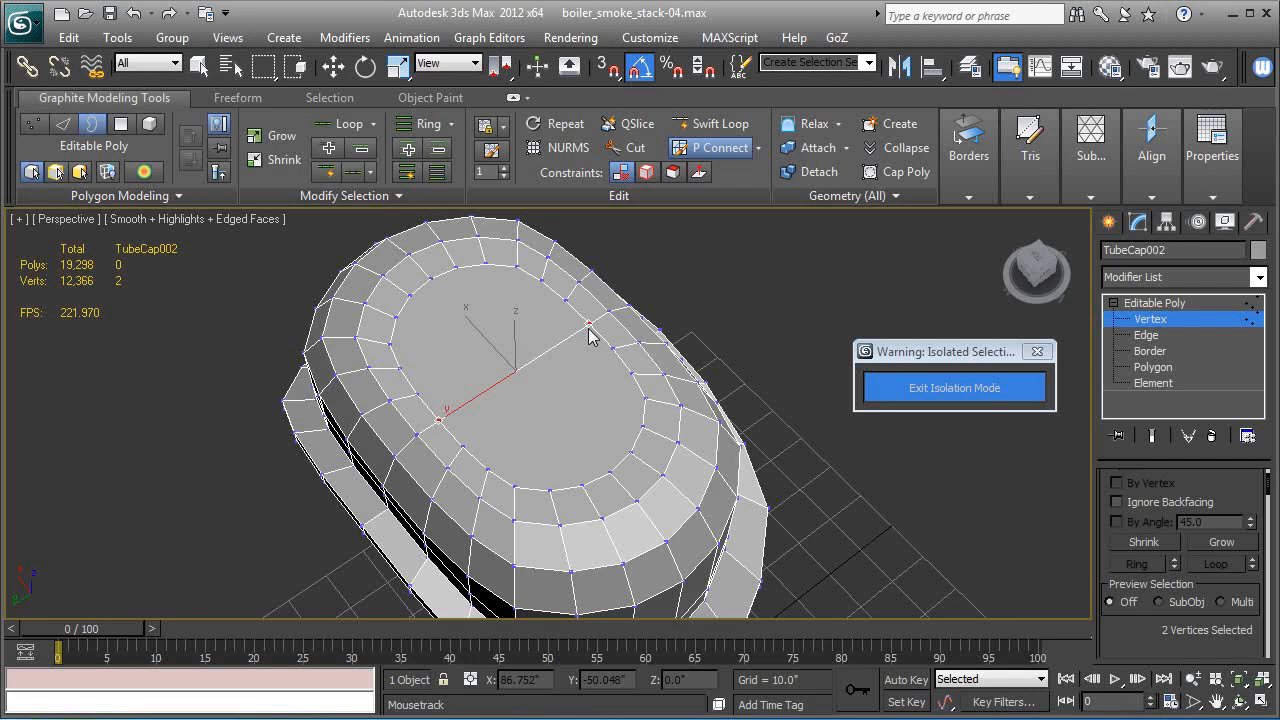
Step: Connect three more pairs of opposite vertices across the cap's short width, on both sides of its middle edge
middle_click_drag(531, 363, 490, 428)
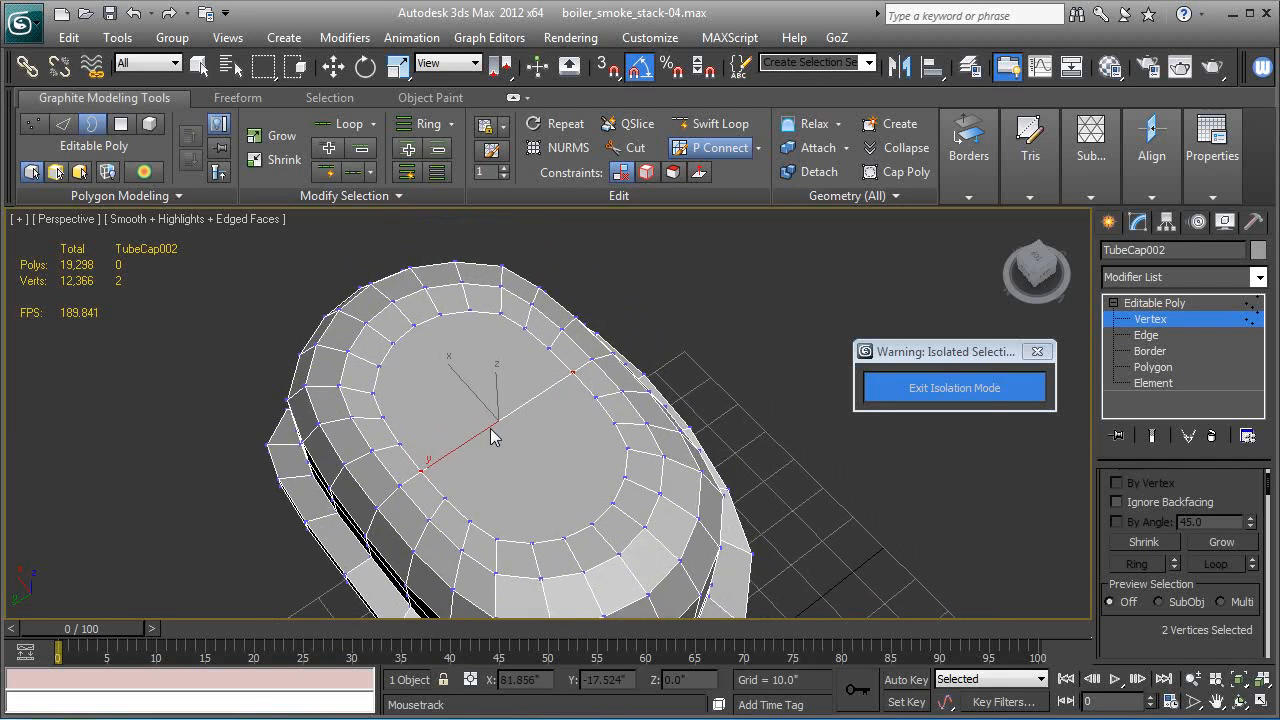
left_click(412, 443)
left_click(525, 328, "ctrl")
key("ctrl+shift+e")
left_click(445, 499)
left_click(470, 520)
left_click(612, 424, "ctrl")
key("ctrl+shift+e")
left_click(368, 392)
left_click(500, 313, "ctrl")
key("ctrl+shift+e")
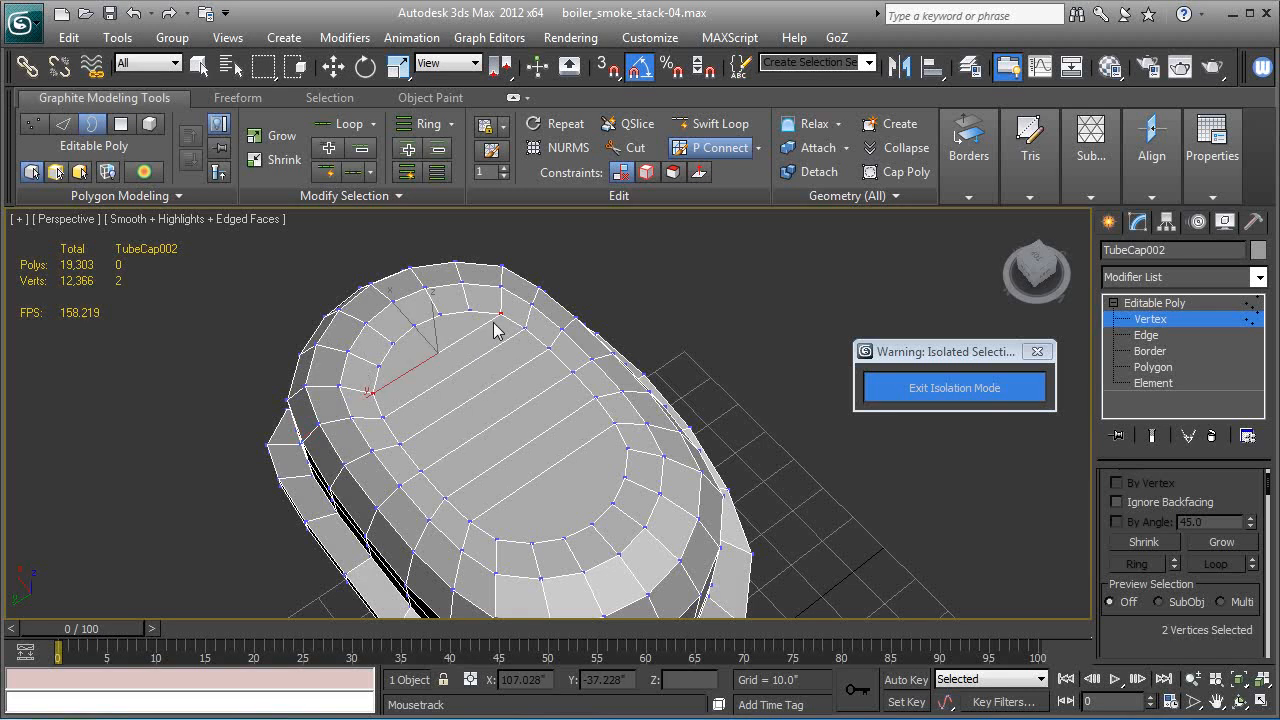
Step: Connect the last pair of opposite vertices across the short width near the cap's unconnected rounded end
left_click(494, 537)
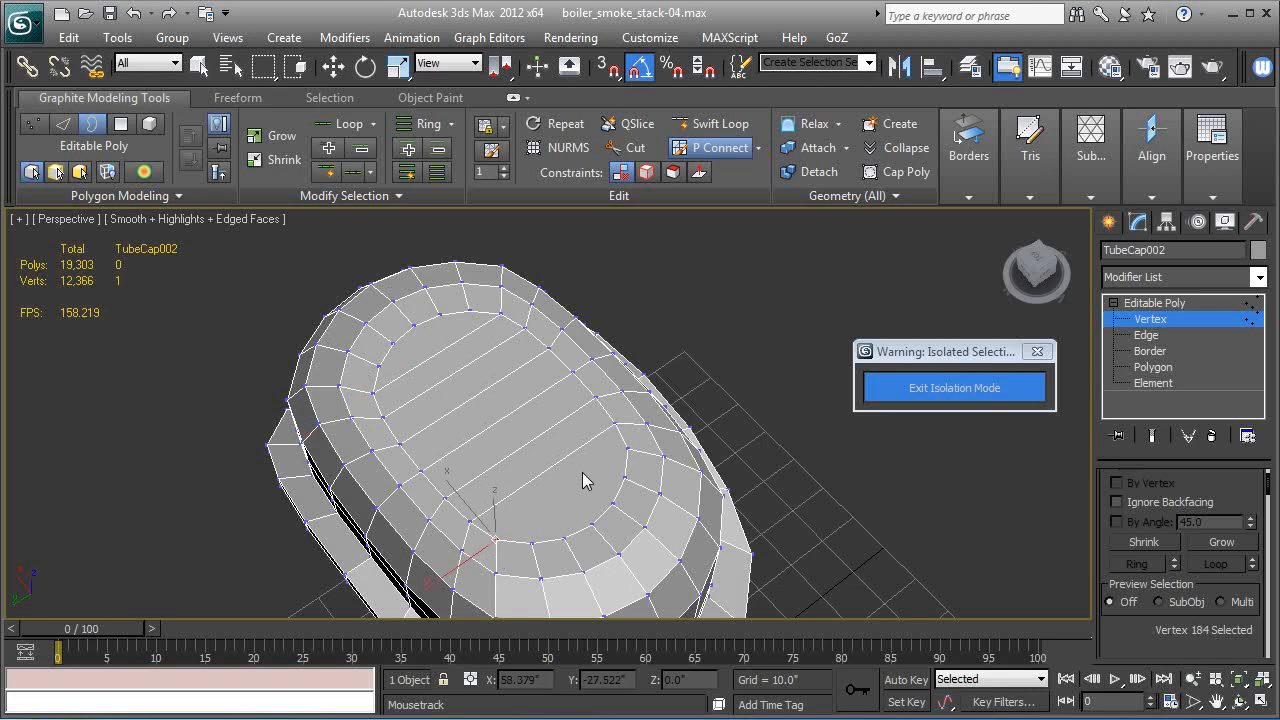
left_click(628, 448, "ctrl")
key("ctrl+shift+e")
Step: Use Paint Connect to run the first lengthwise edge row through all the cap's cross edges, between opposite end vertices
middle_click_drag(474, 530, 482, 447, "alt")
scroll(603, 423, "up", 1)
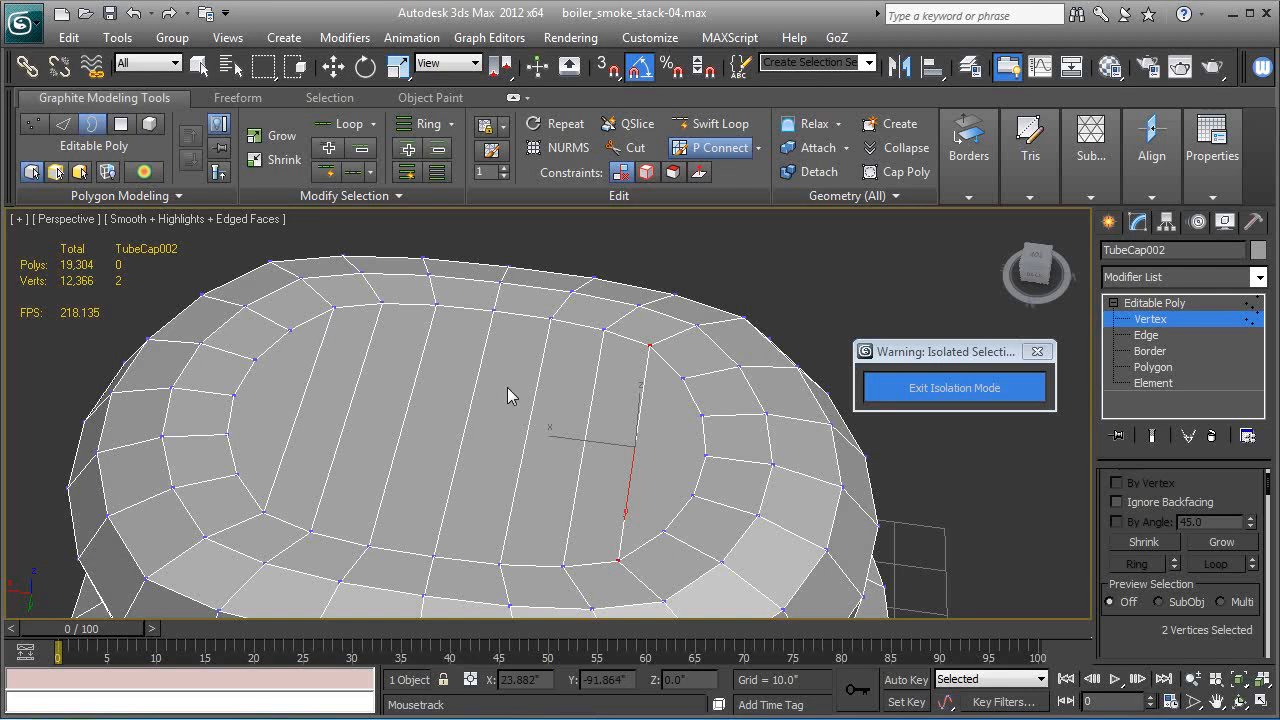
left_click(254, 362)
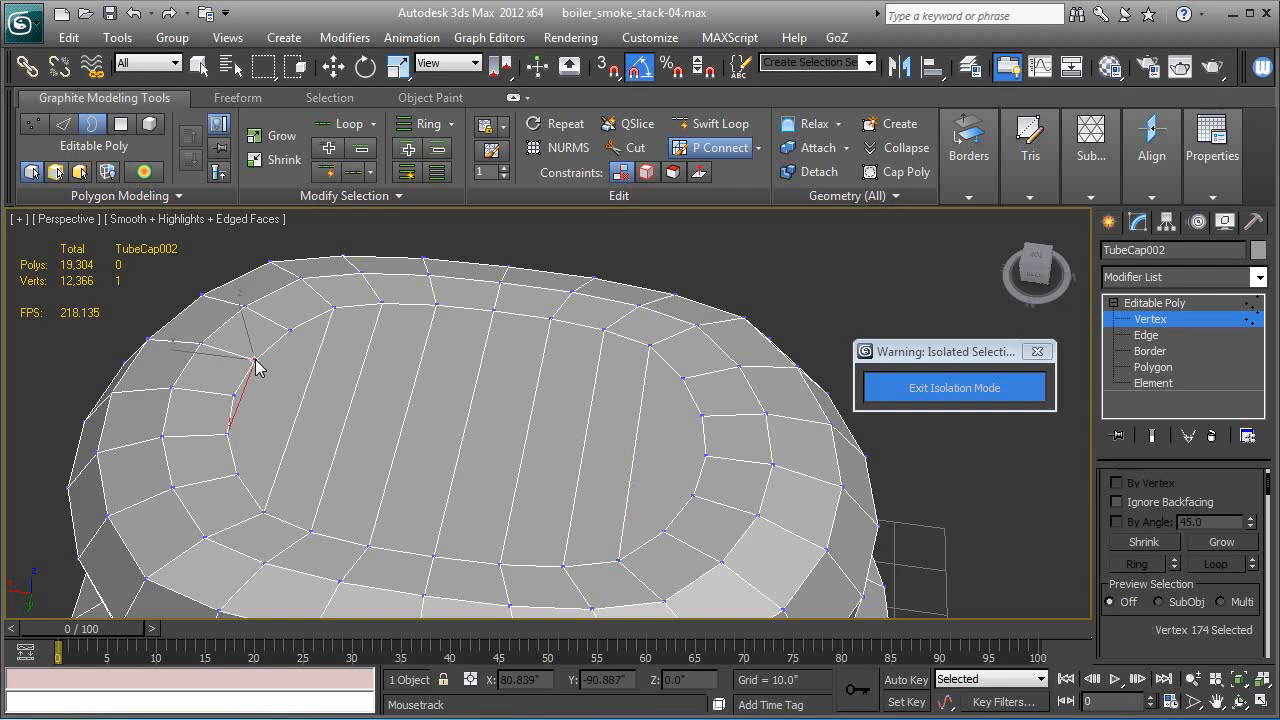
left_click(313, 368)
left_click(359, 374)
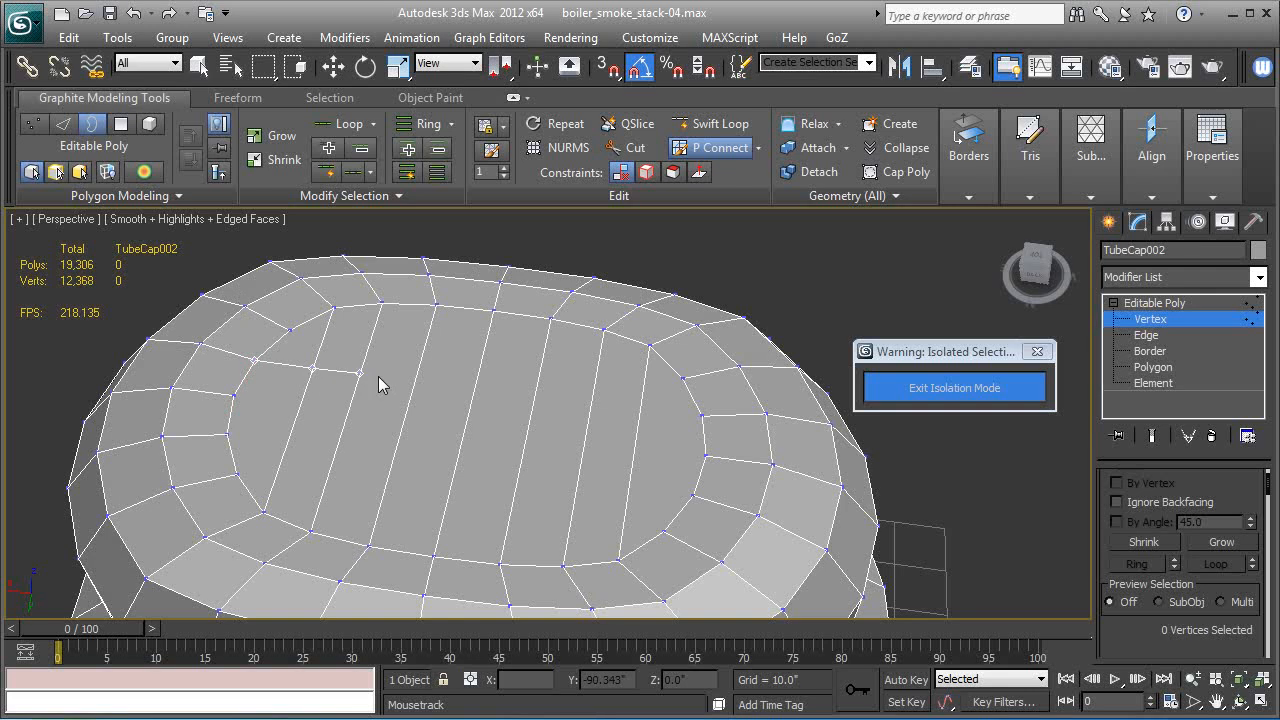
left_click(415, 380)
left_click(475, 382)
left_click(641, 403)
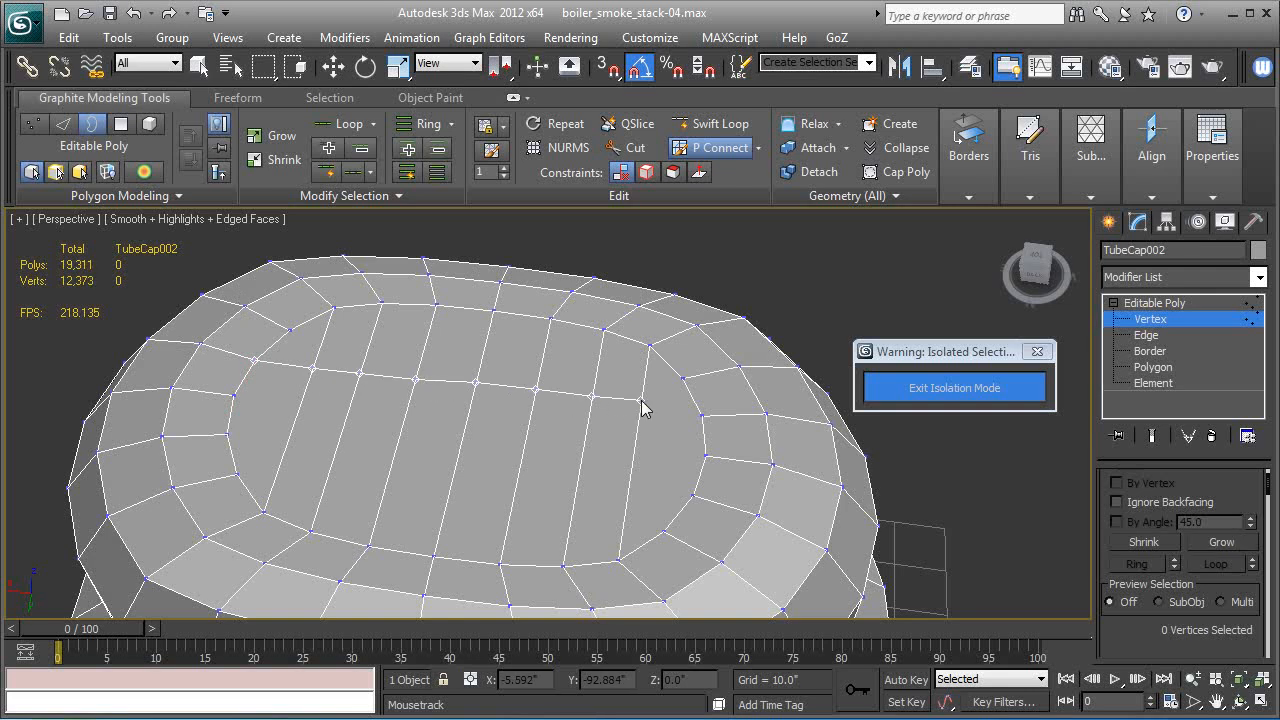
left_click(702, 418)
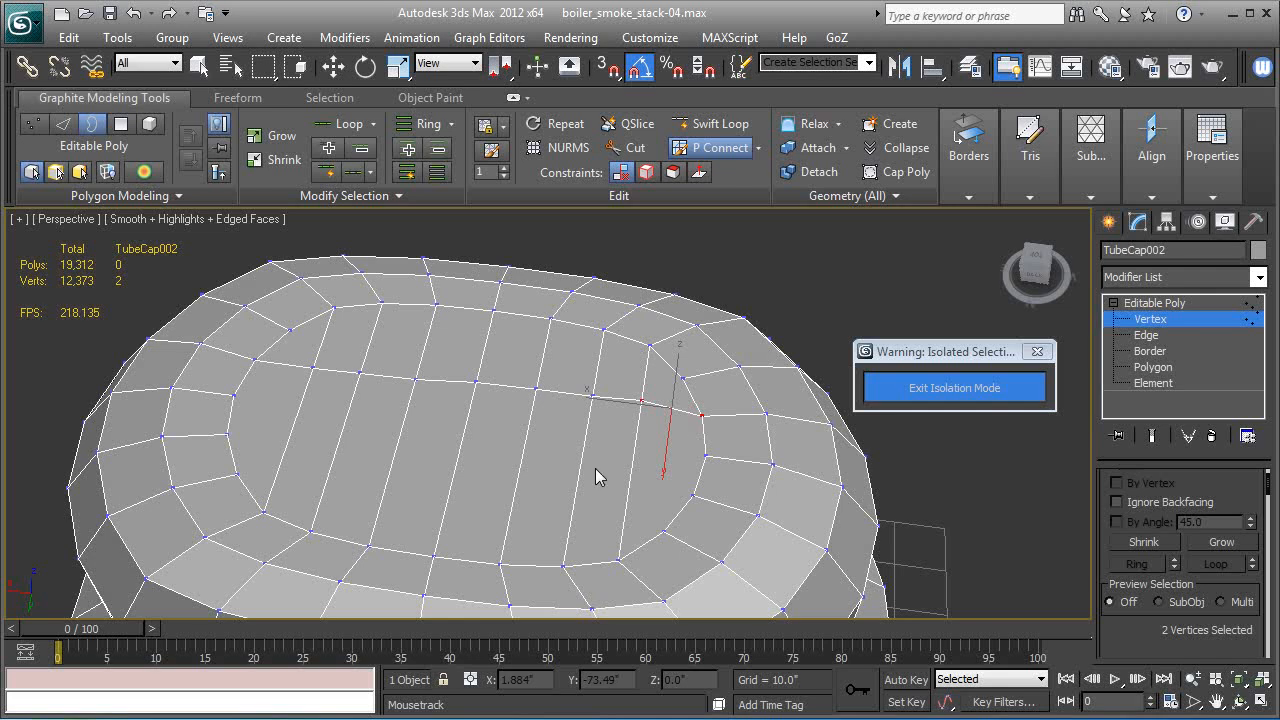
Step: Paint-connect a second lengthwise edge row along the middle of the cap, joining the next pair of end vertices
middle_click_drag(566, 427, 562, 468, "alt")
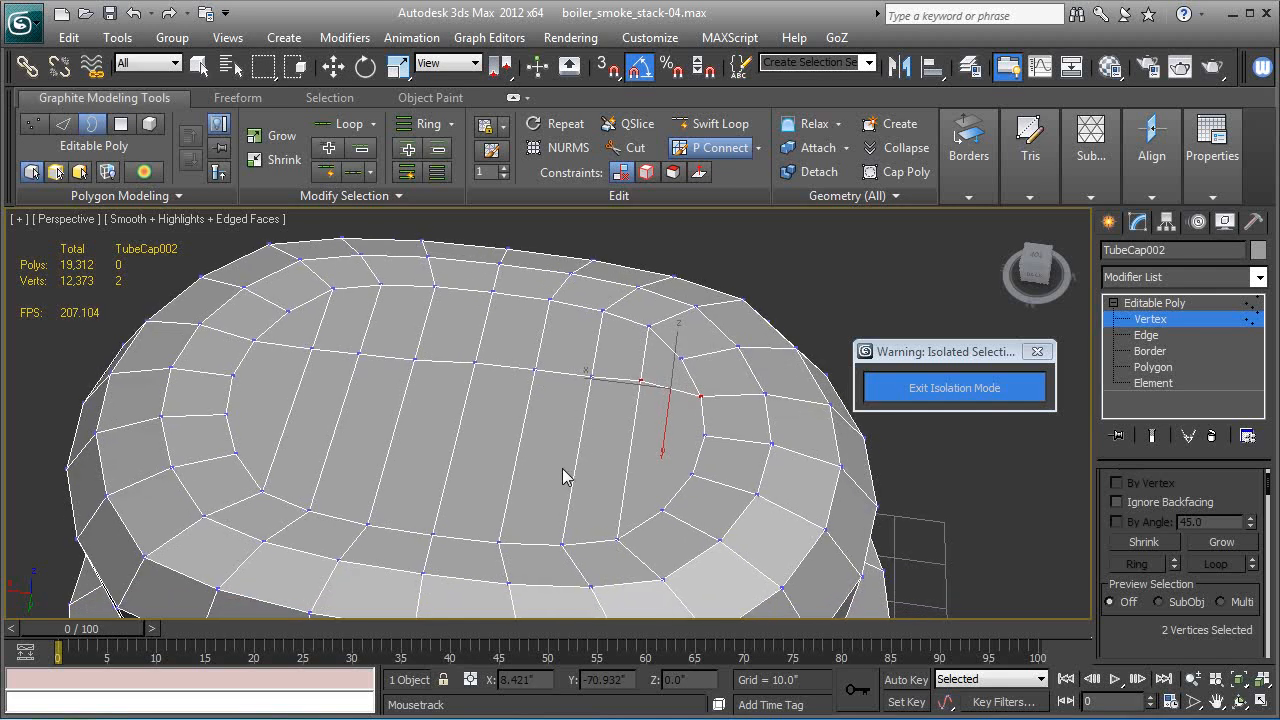
left_click(233, 377)
left_click(233, 374)
left_click(298, 385)
left_click(345, 390)
left_click(402, 403)
left_click(463, 408)
right_click(527, 417)
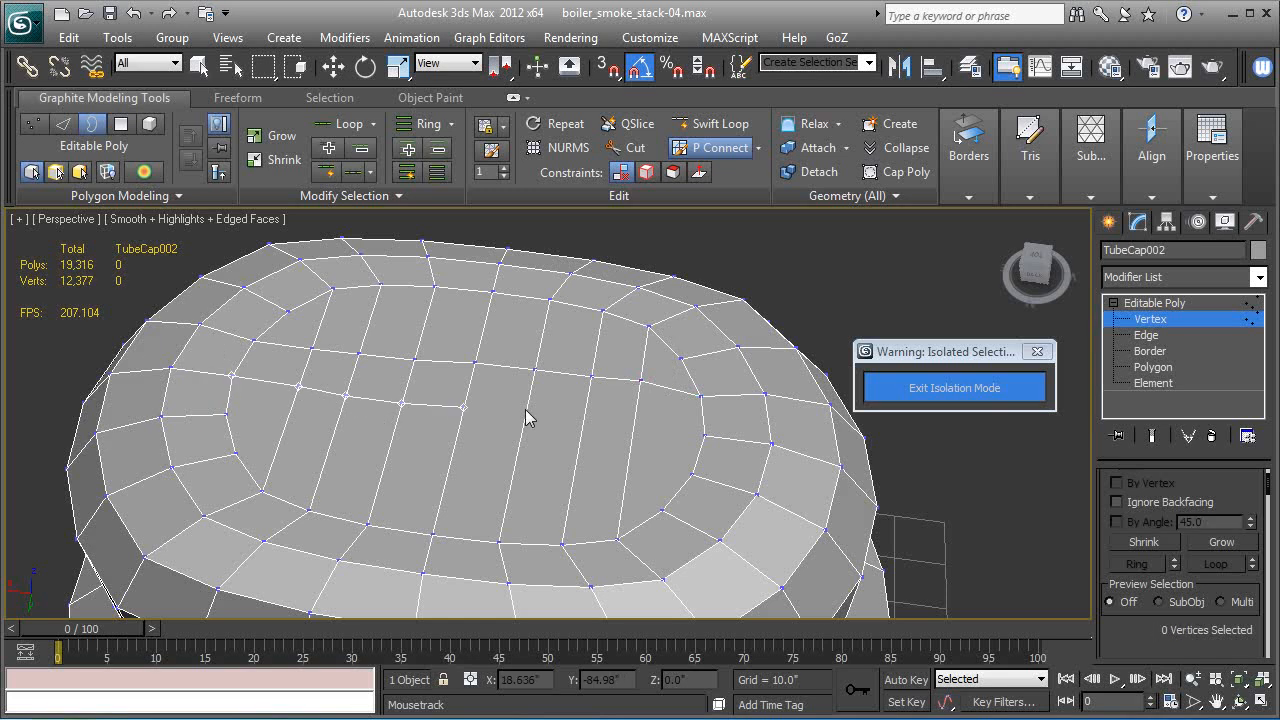
left_click(585, 412)
left_click(636, 421)
left_click(704, 435)
right_click(704, 435)
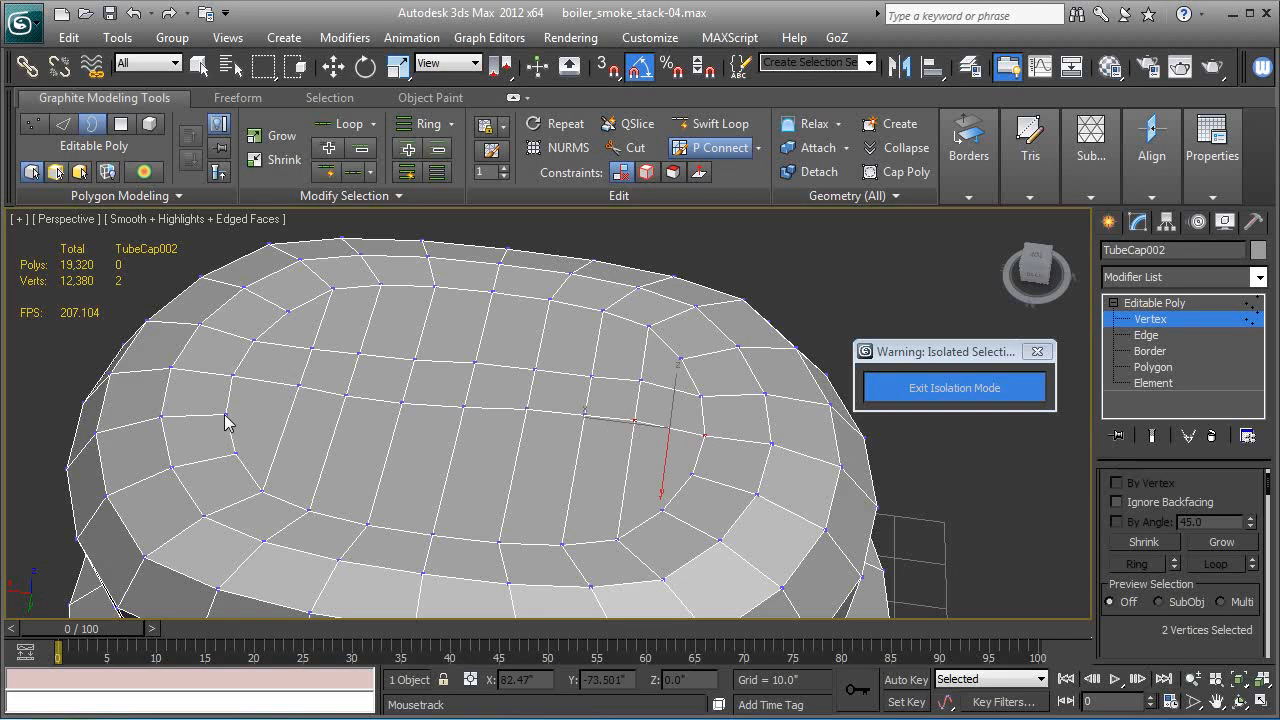
Step: Paint-connect the third lengthwise edge row across the cap between the remaining end vertices and end Paint Connect
left_click(225, 414)
left_click(286, 423)
left_click(333, 431)
left_click(391, 442)
left_click(453, 453)
left_click(514, 464)
left_click(574, 467)
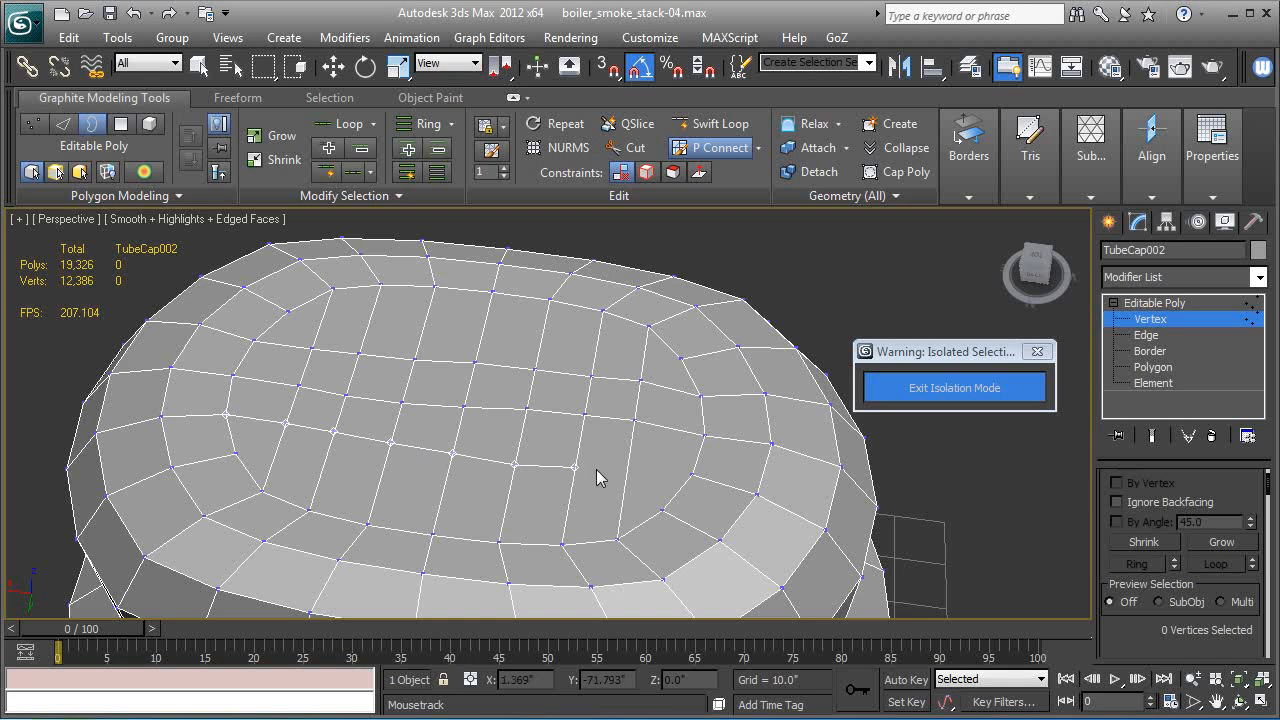
left_click(676, 474)
right_click(676, 474)
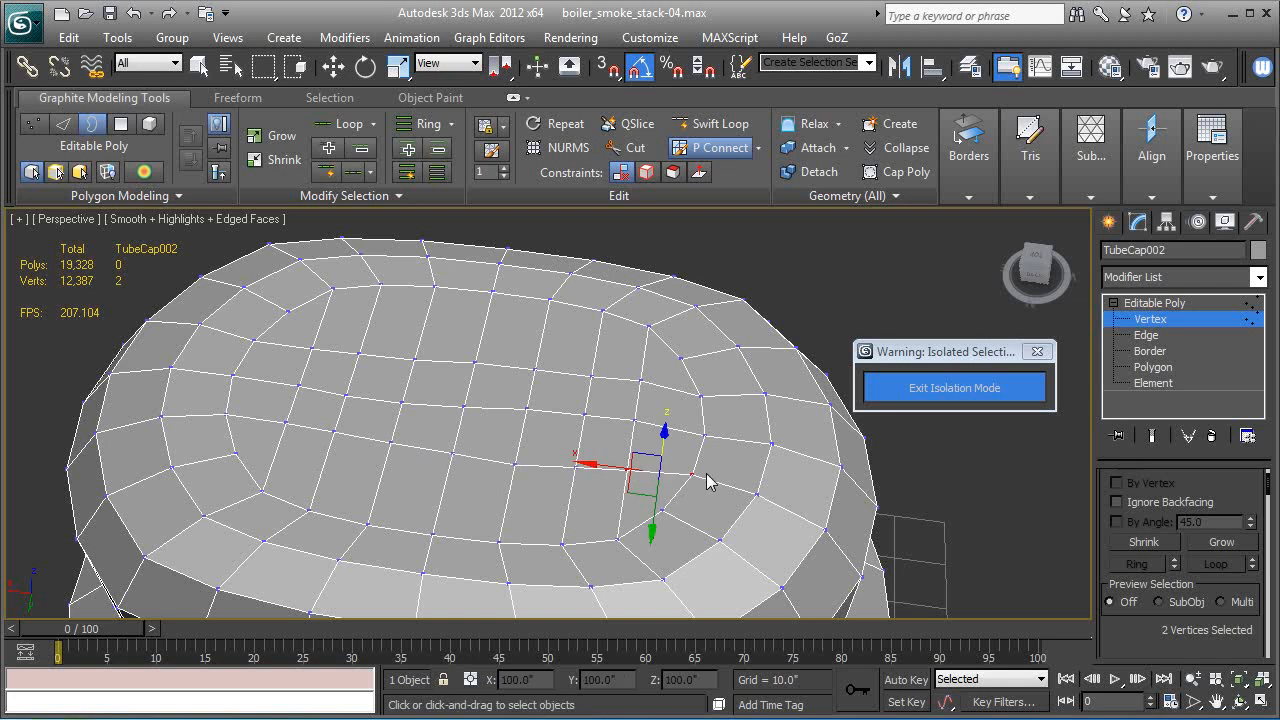
Step: Exit isolation mode and return the dome base to object level with the boiler in view
middle_click_drag(676, 474, 339, 512, "alt")
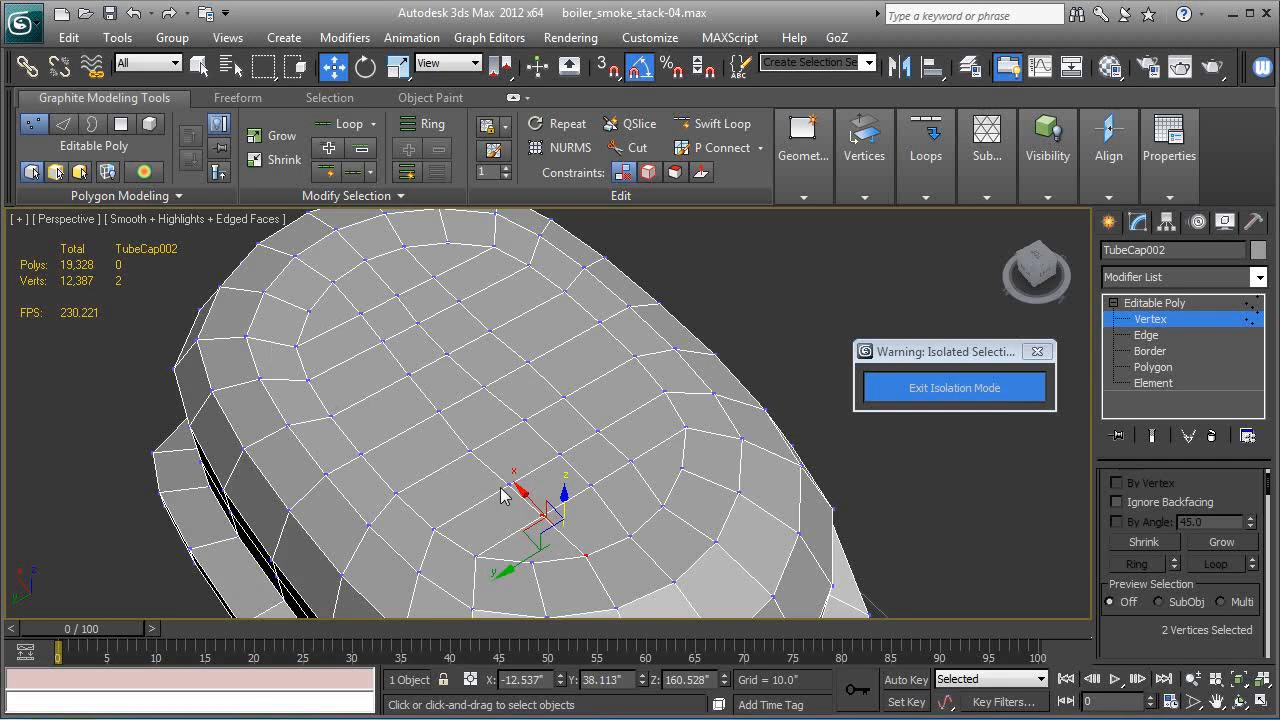
middle_click_drag(485, 412, 474, 432, "alt")
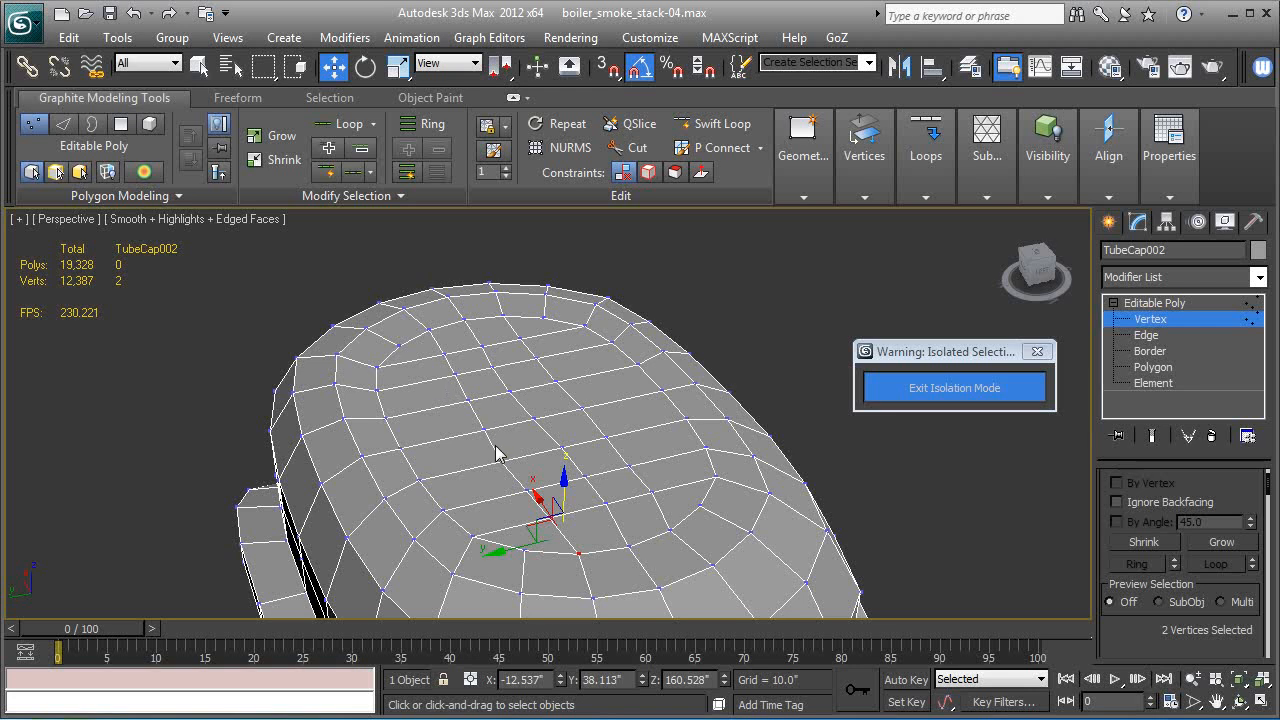
middle_click_drag(520, 498, 538, 447, "alt")
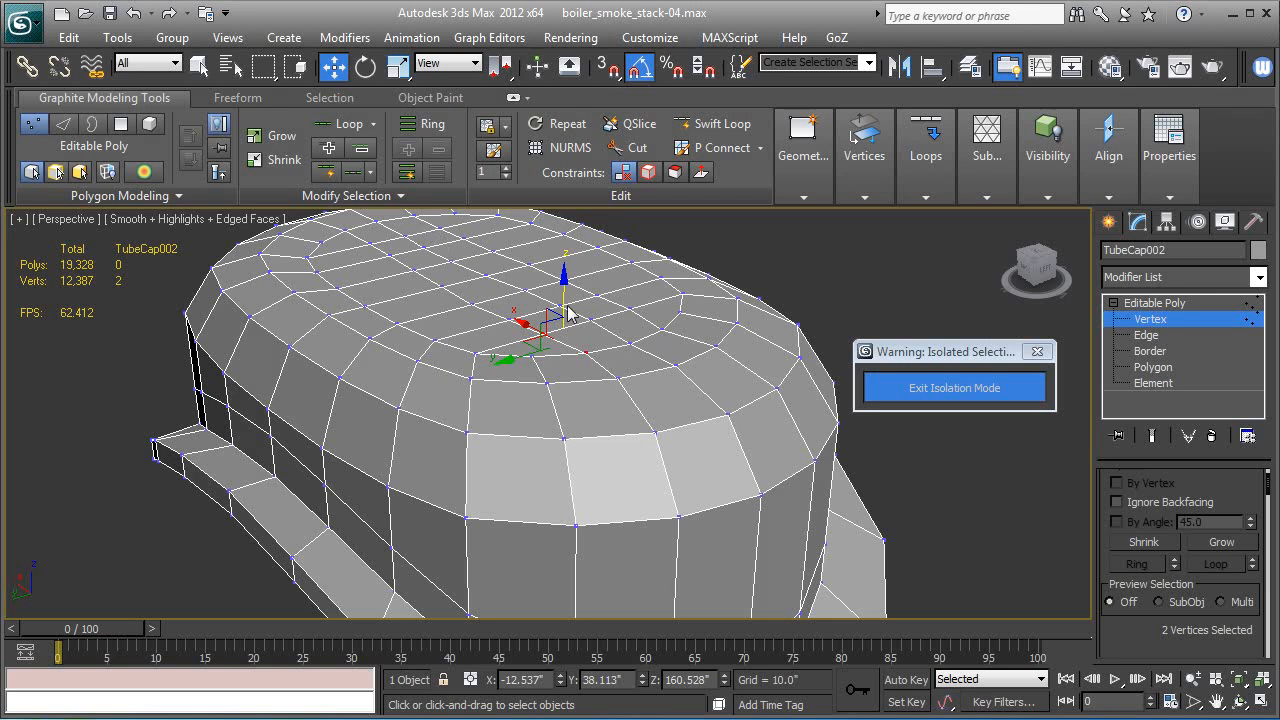
mouse_move(692, 379)
middle_mouse_down("alt")
mouse_move(722, 373)
mouse_move(701, 360)
middle_mouse_up("alt")
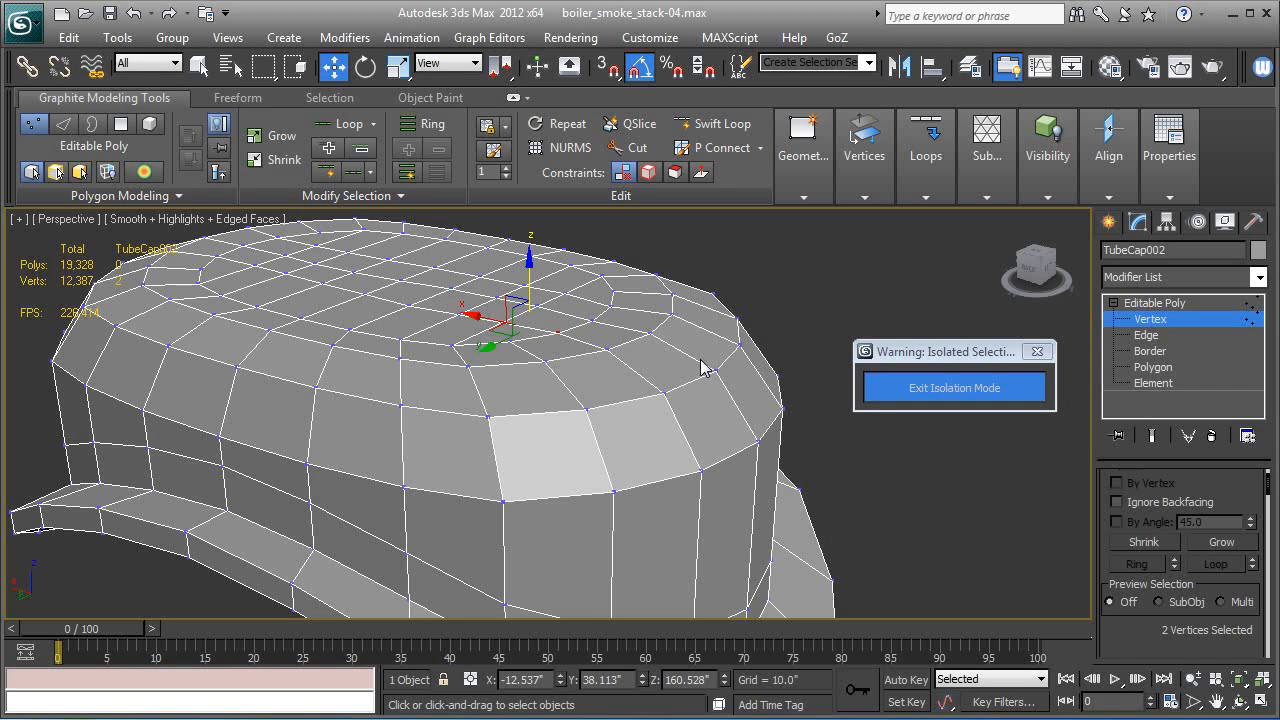
scroll(703, 368, "down", 2)
left_click(884, 397)
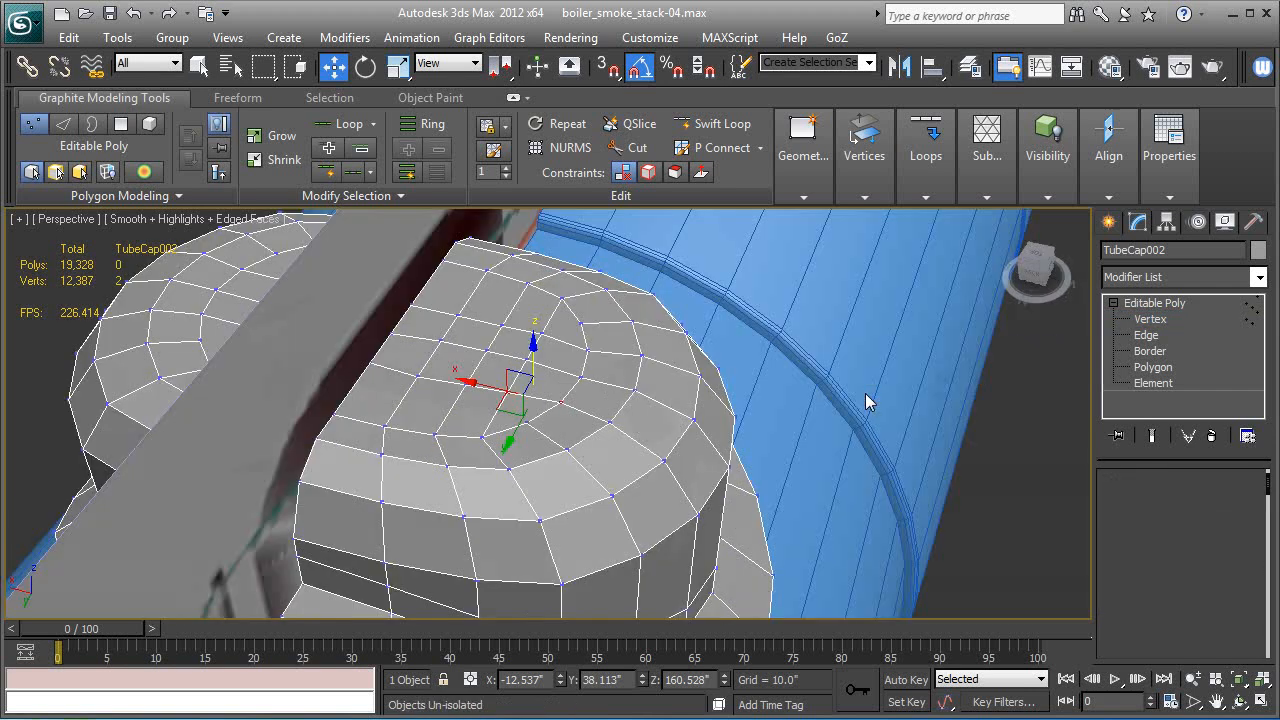
scroll(862, 395, "down", 5)
middle_click_drag(856, 393, 782, 337, "alt")
left_click(1188, 301)
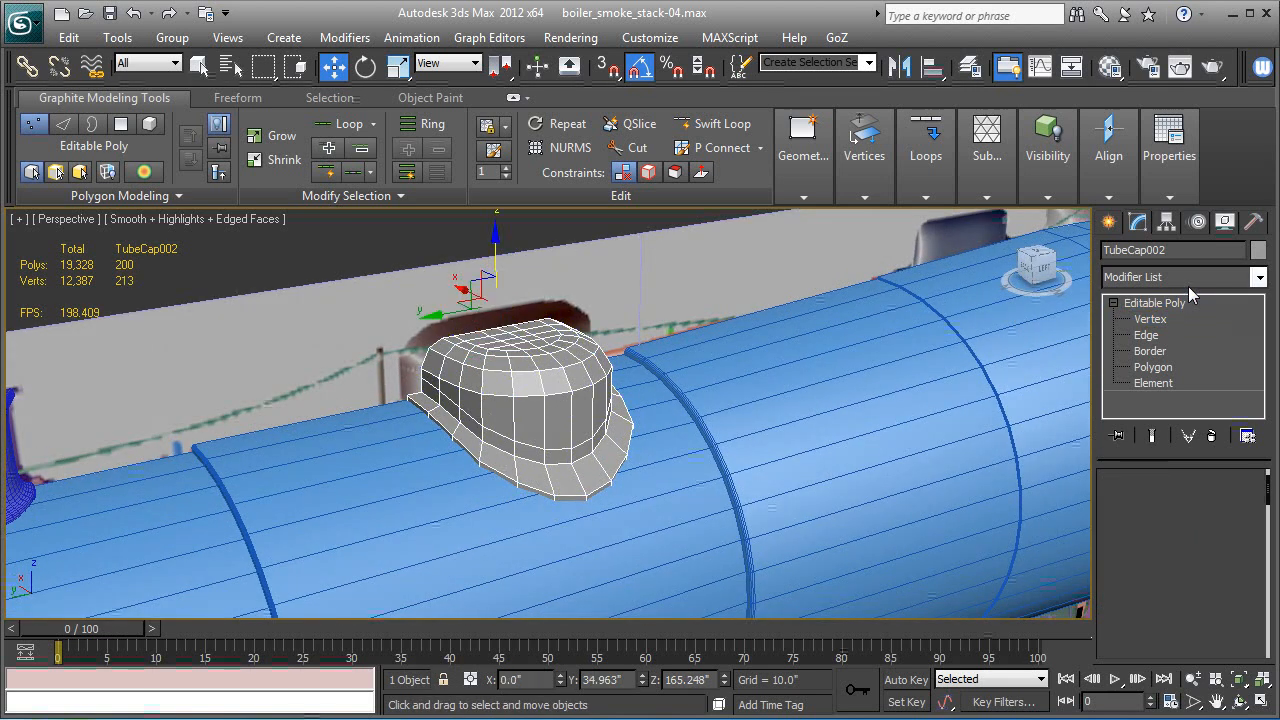
Step: Add a TurboSmooth modifier to the dome base and turn off the edged-faces display
left_click(1189, 277)
key("t")
key("t")
key("t")
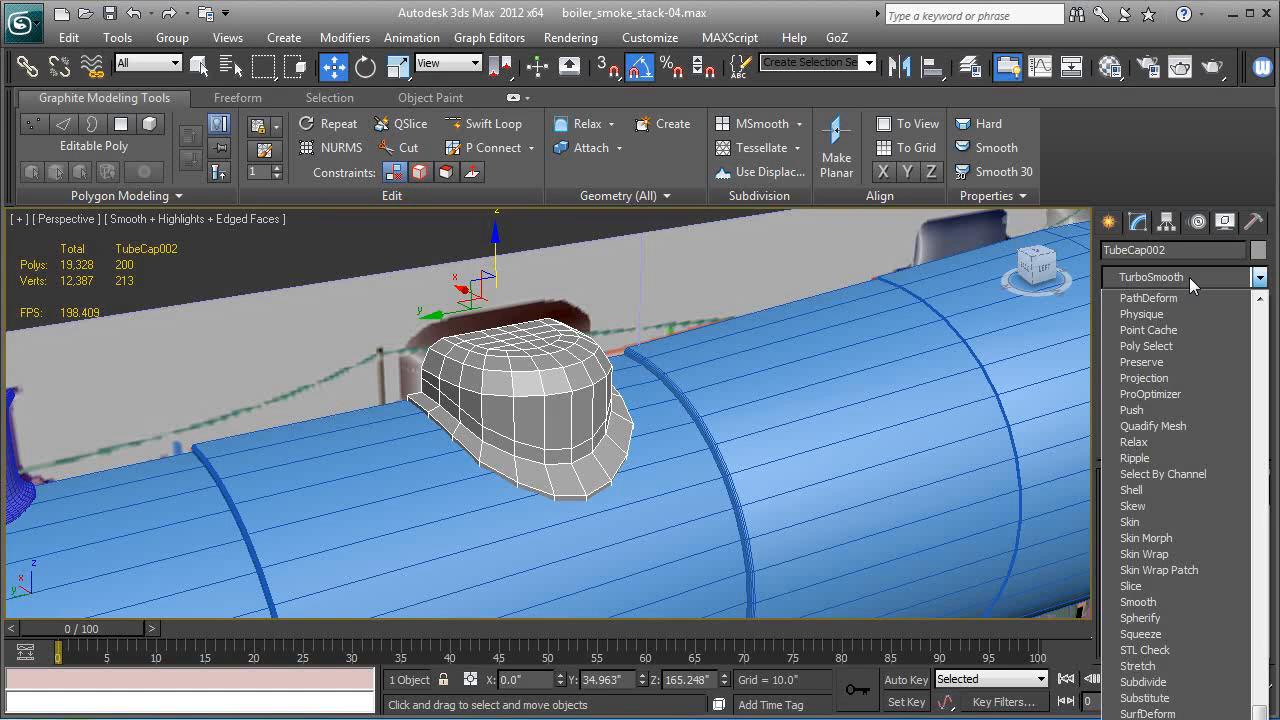
key("Return")
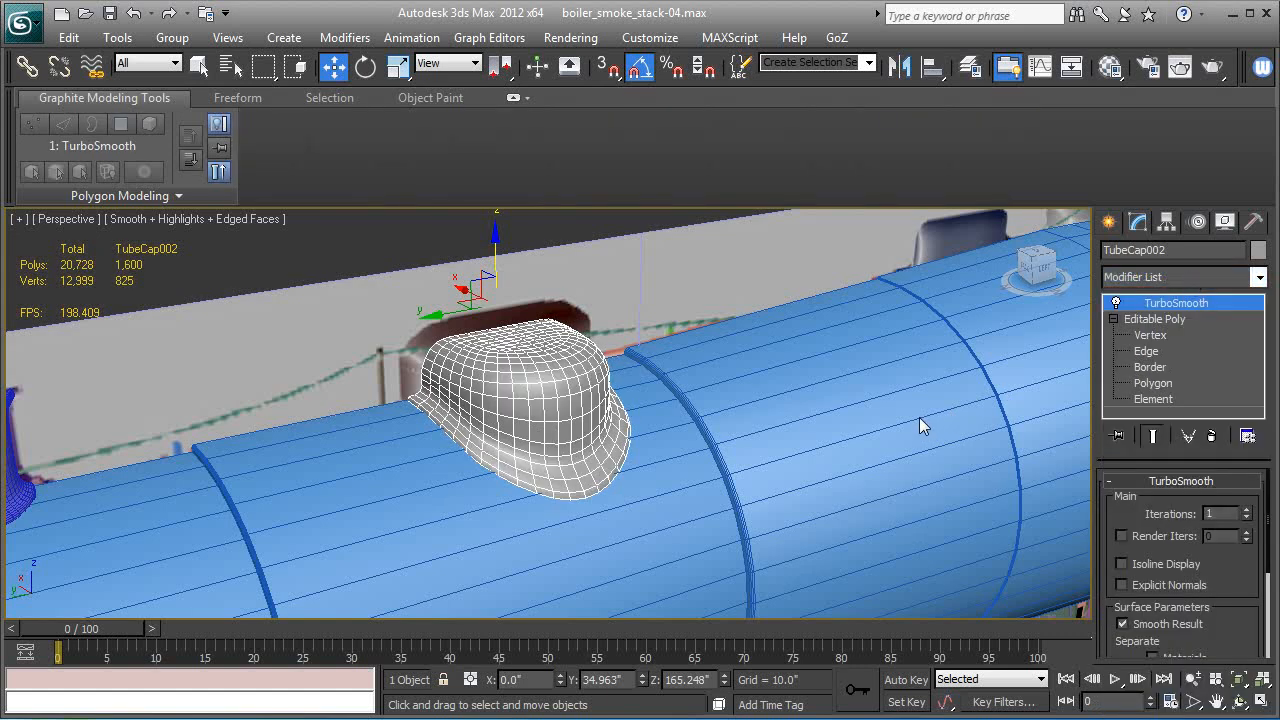
key("F4")
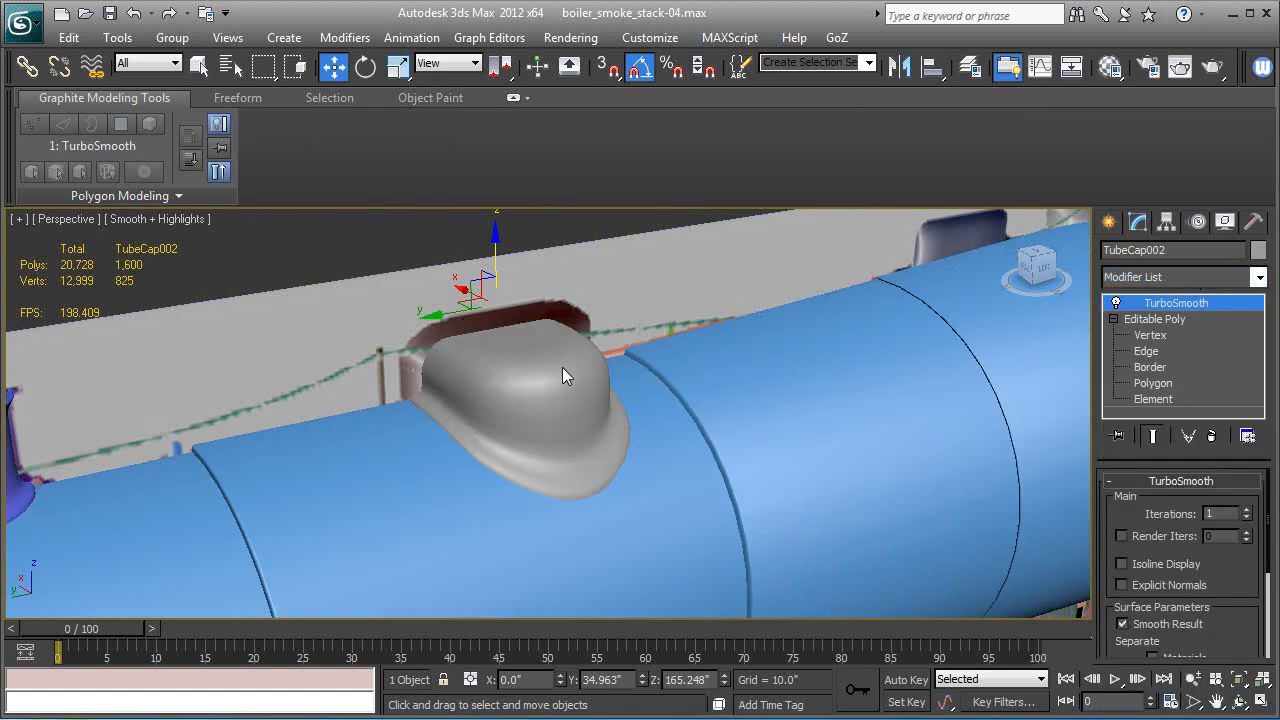
Step: Scale the dome base along the boiler's length to about 130% to match the dome in the reference image
middle_click_drag(562, 367, 483, 319, "alt")
mouse_move(533, 328)
middle_mouse_down("alt")
mouse_move(783, 345)
mouse_move(523, 337)
mouse_move(494, 349)
middle_mouse_up("alt")
key("F3")
scroll(494, 349, "up", 3)
key("F3")
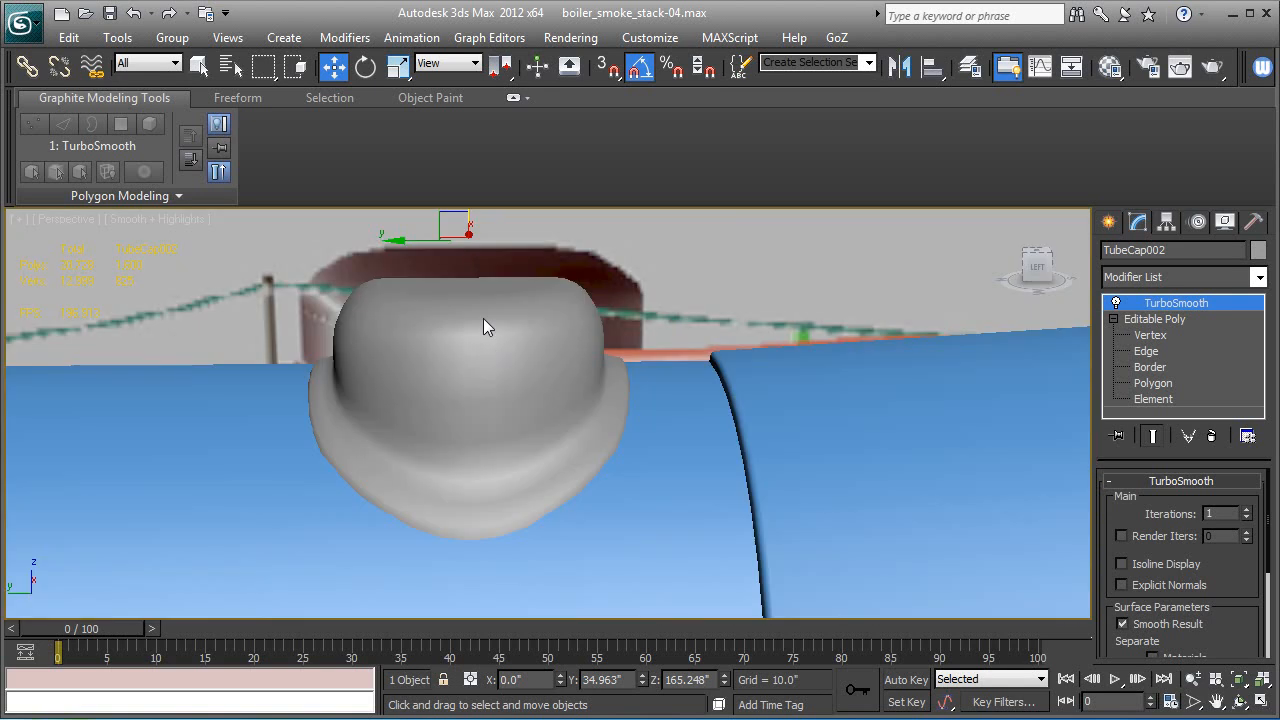
left_click(394, 70)
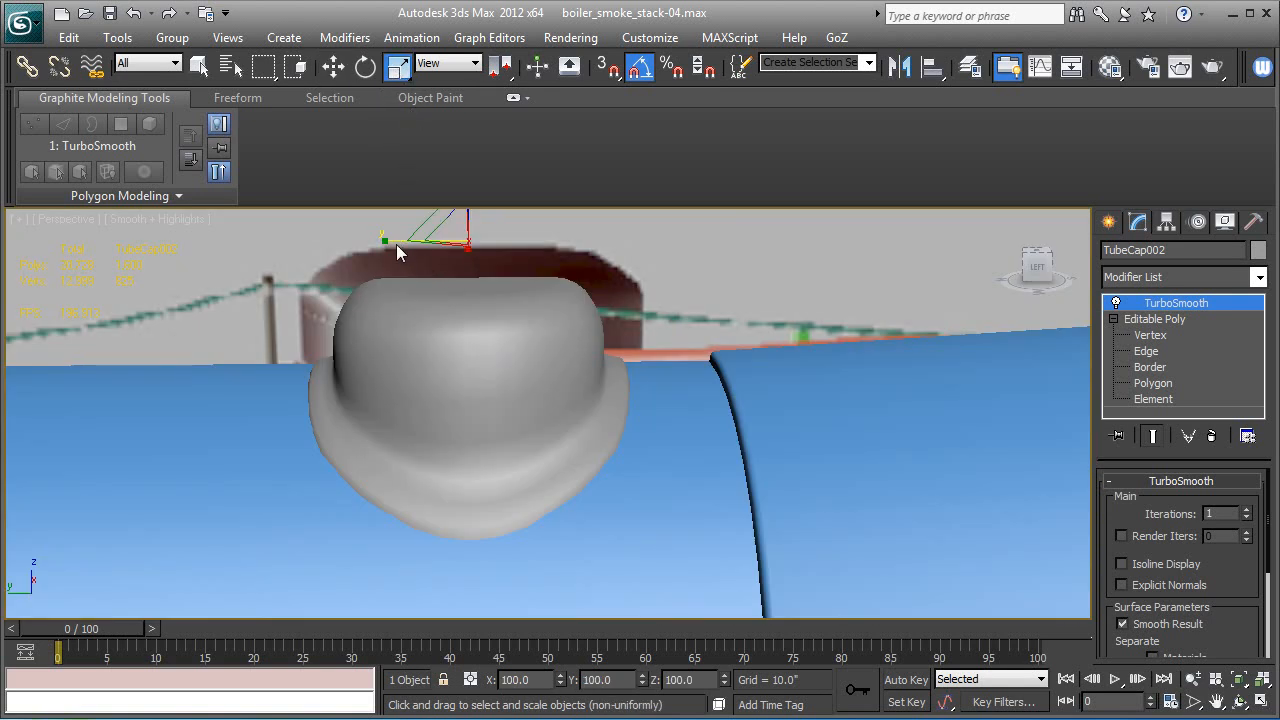
left_click_drag(390, 241, 367, 246)
middle_click_drag(420, 284, 472, 292, "alt")
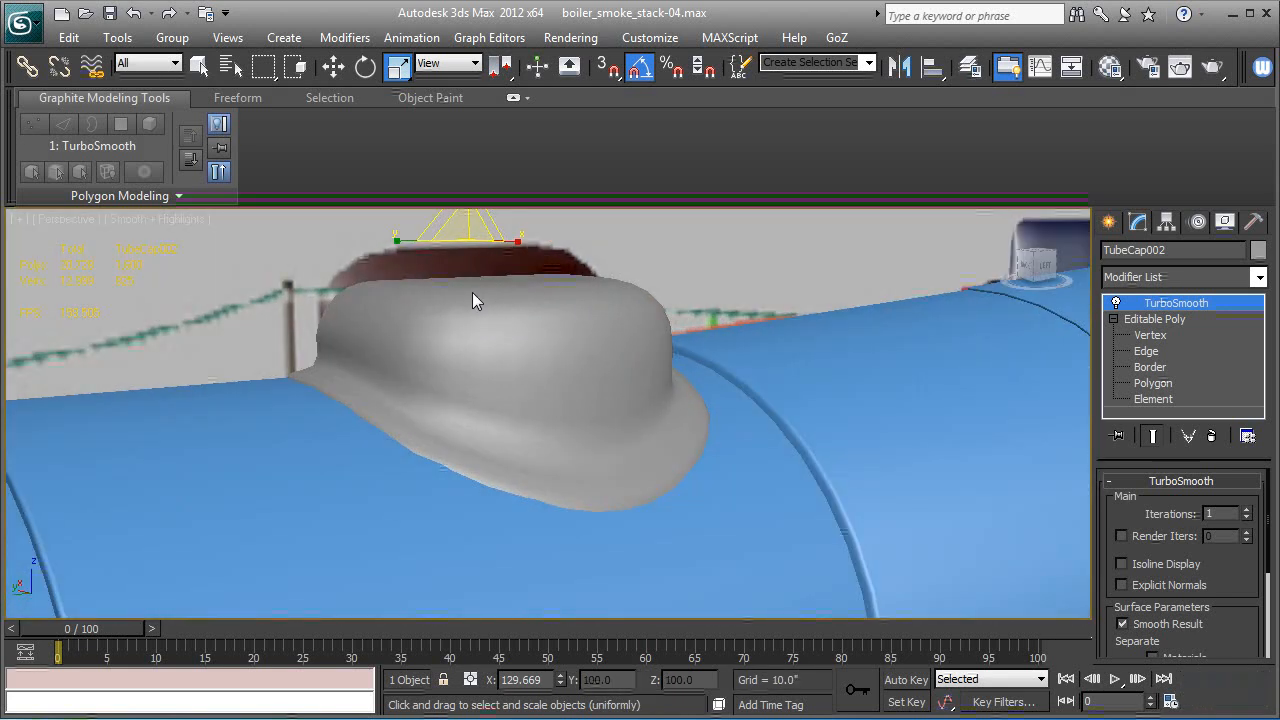
Step: In the Left view, raise the upper dome vertices to about Z 162.6" and compare the shape with the reference in see-through mode
key("l")
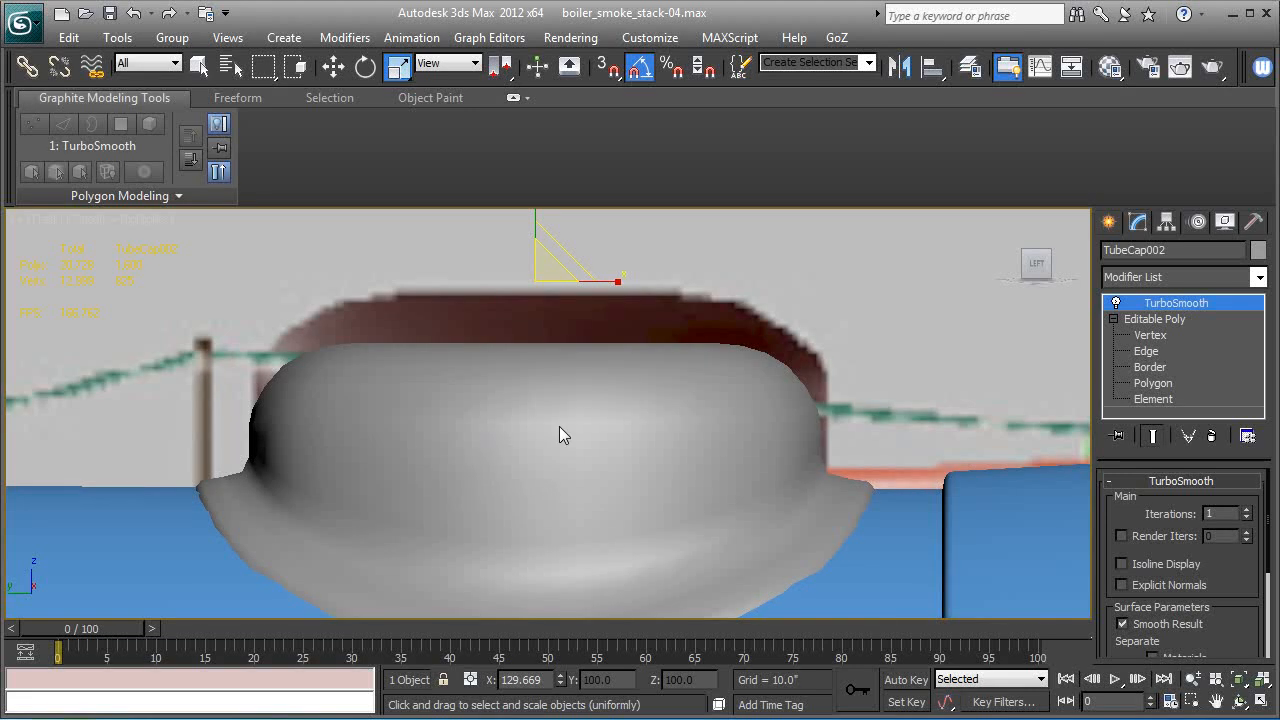
key("F3")
left_click(1150, 335)
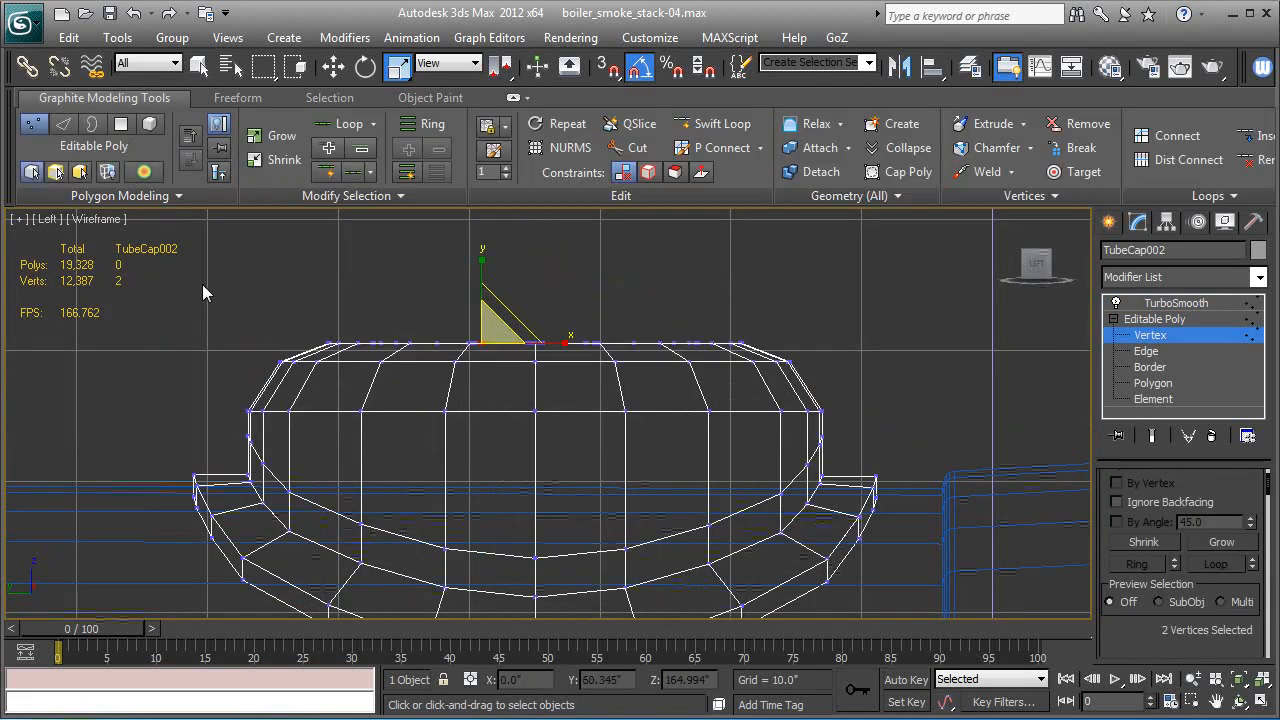
mouse_move(193, 280)
left_mouse_down()
mouse_move(931, 445)
mouse_move(917, 434)
left_mouse_up()
key("F3")
key("w")
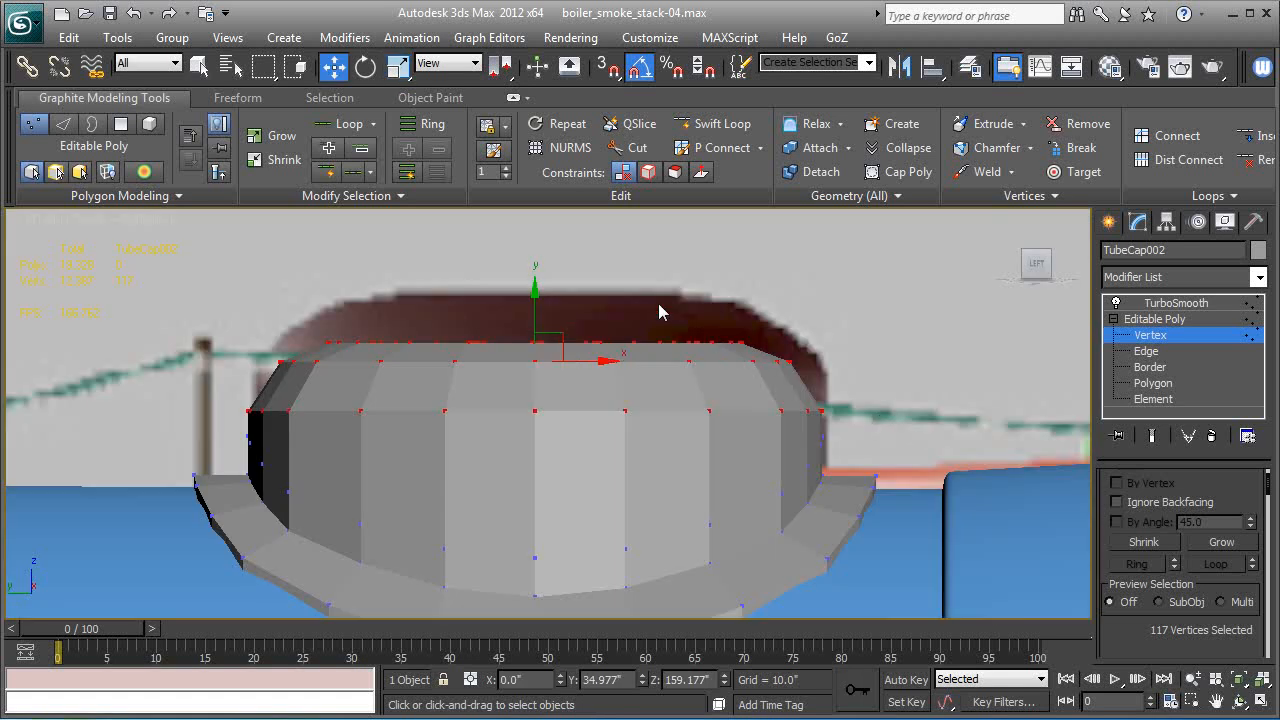
left_click_drag(535, 303, 535, 259)
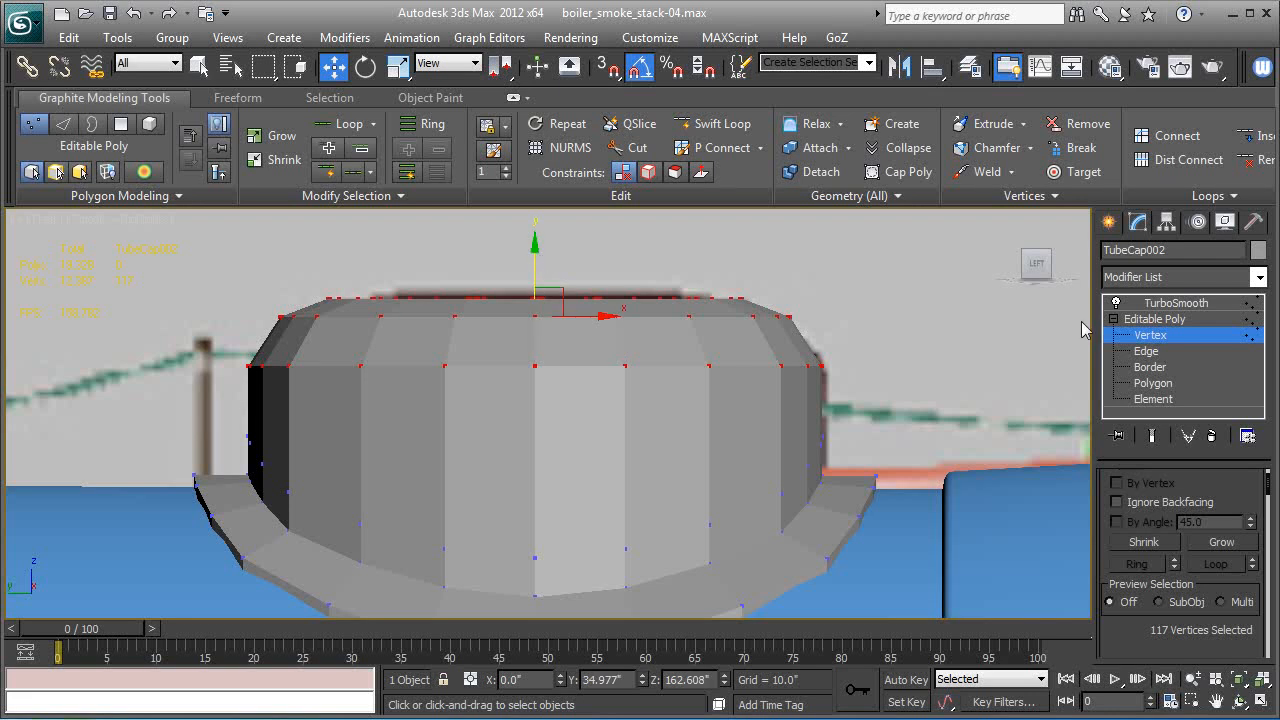
key("alt+x")
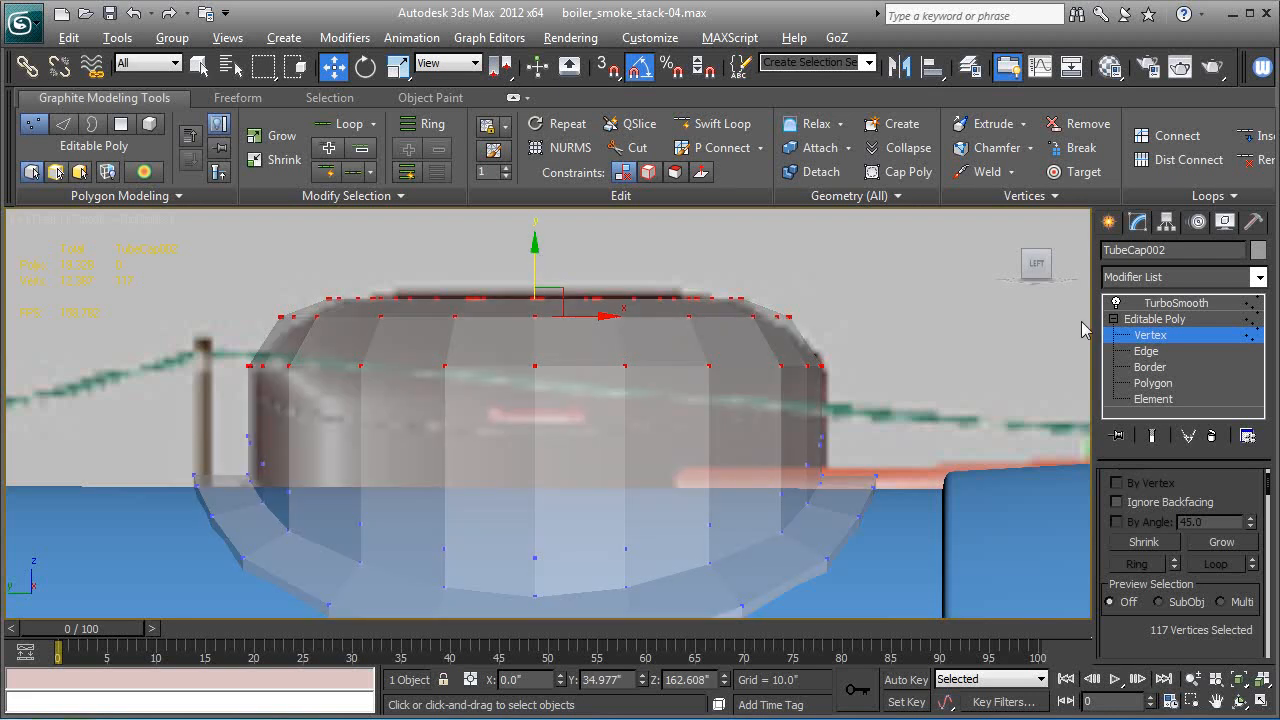
key("alt+x")
Step: Return to the smoothed result in the Perspective view and set the TurboSmooth iterations to 2
left_click(1155, 319)
left_click(1176, 303)
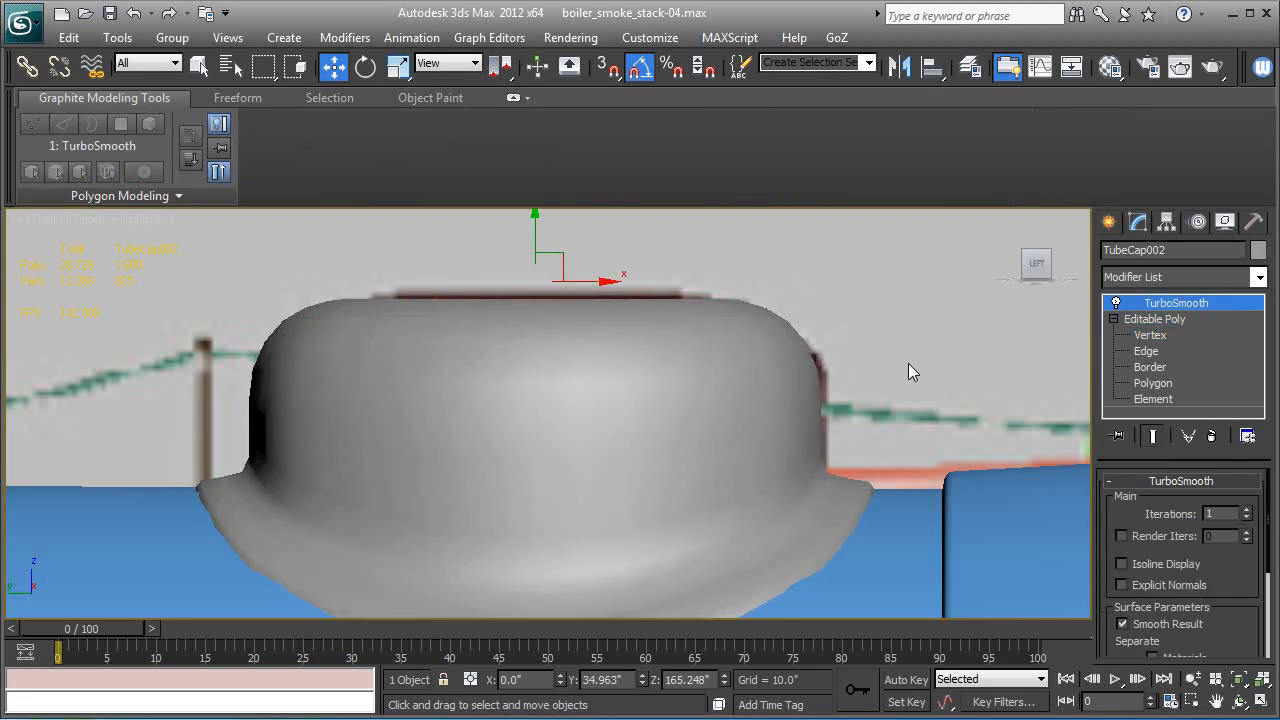
key("p")
middle_click_drag(908, 372, 740, 408, "alt")
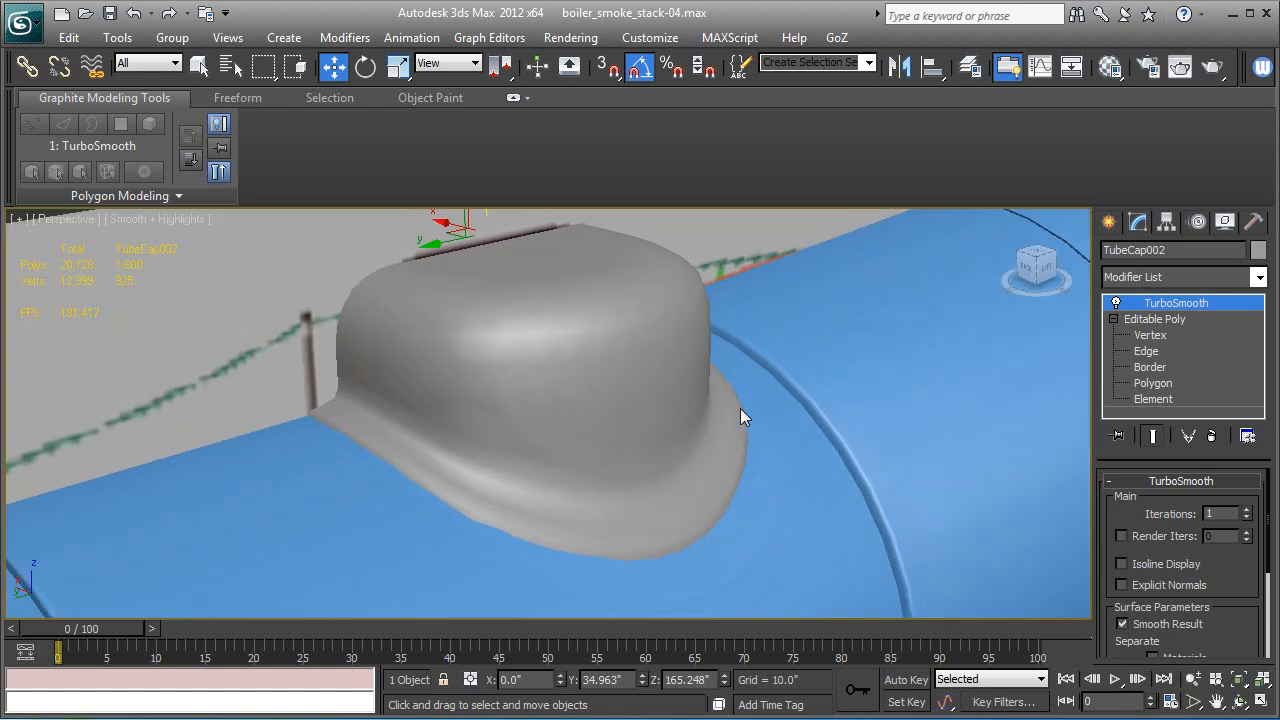
left_click(1246, 510)
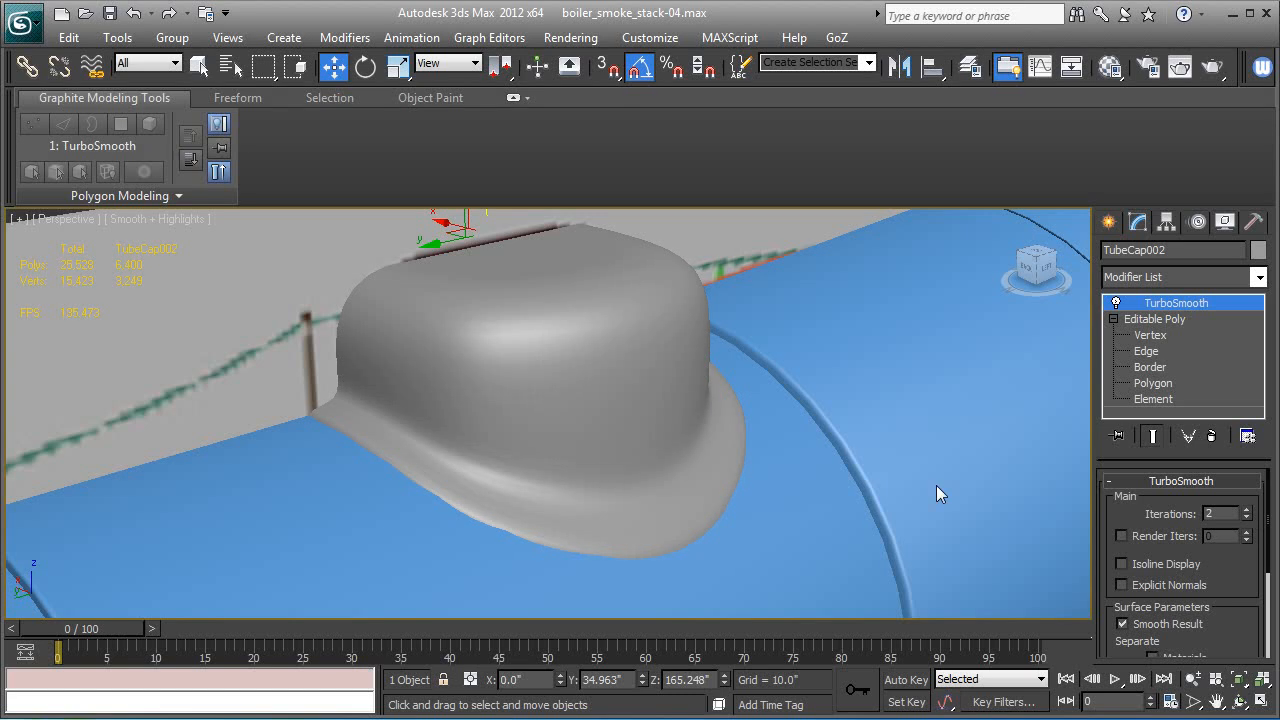
Step: Raise the whole smoothed dome base slightly above the boiler, to about Z 165.57"
middle_click_drag(936, 485, 598, 502, "alt")
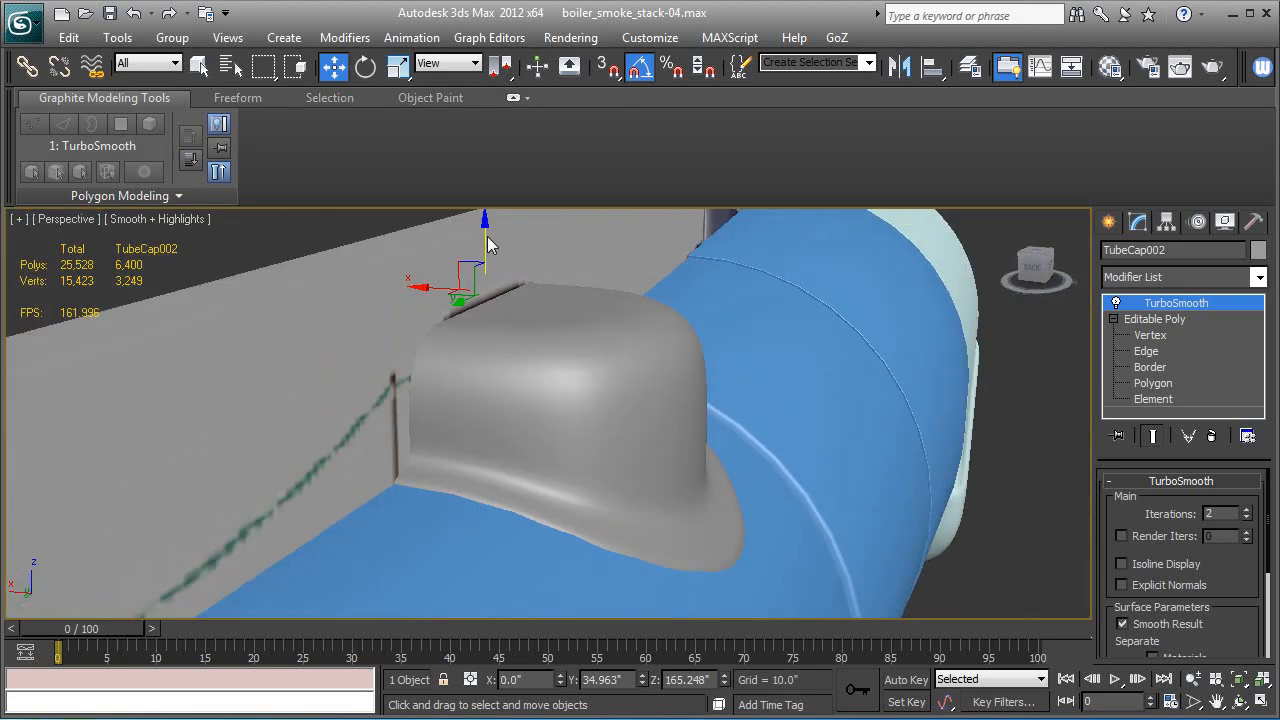
left_click_drag(488, 245, 487, 234)
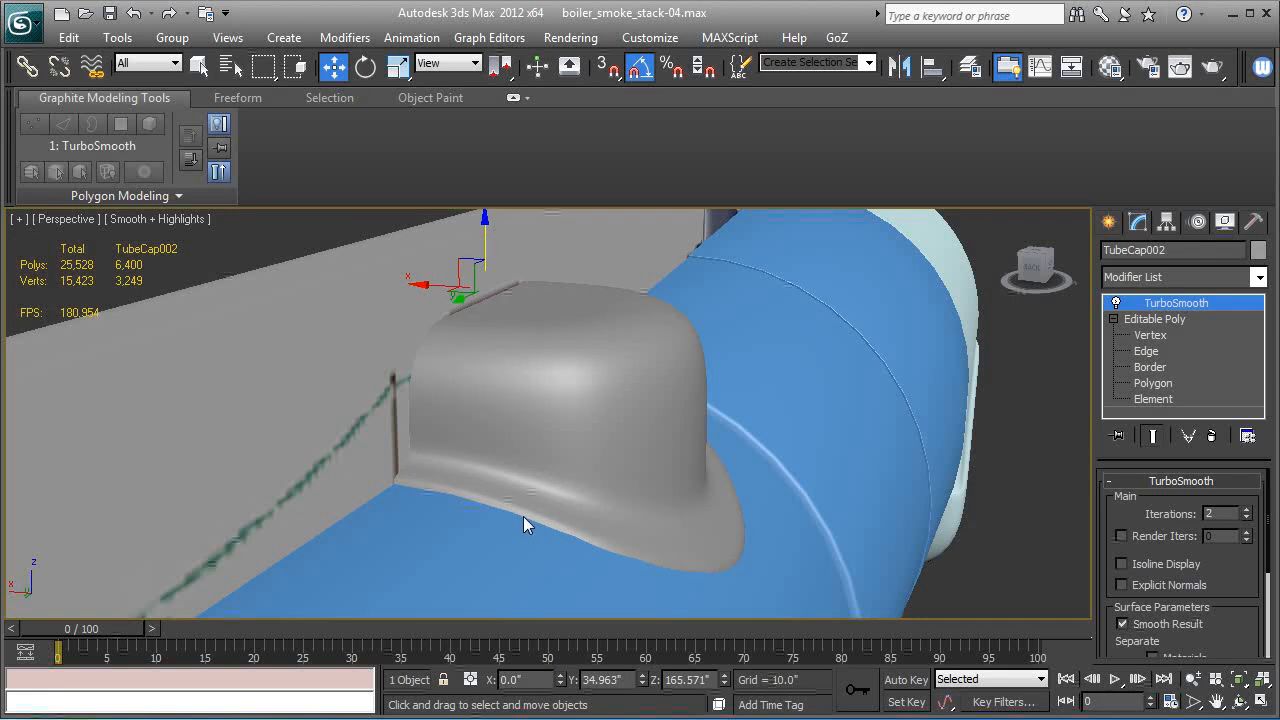
Step: Check the smoothed dome base on the boiler from several angles and rename the object as Portal_1-01
middle_click_drag(523, 516, 562, 507, "alt")
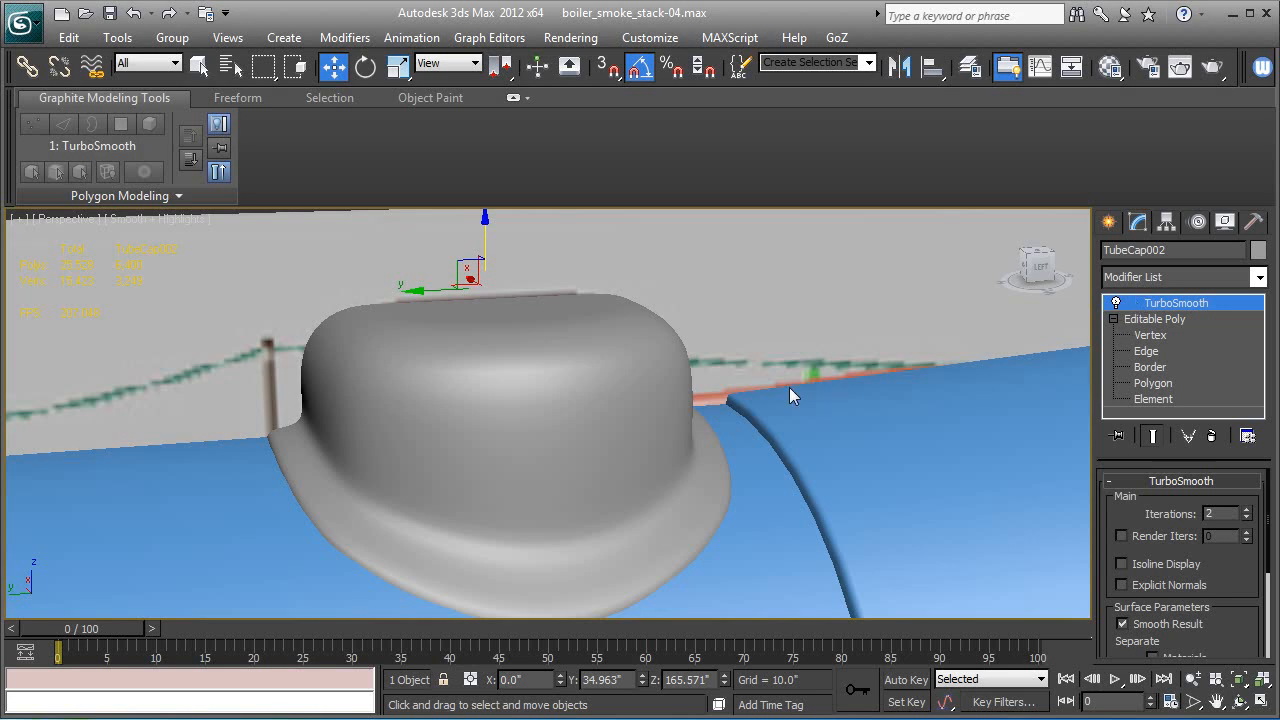
middle_click_drag(754, 418, 838, 371, "alt")
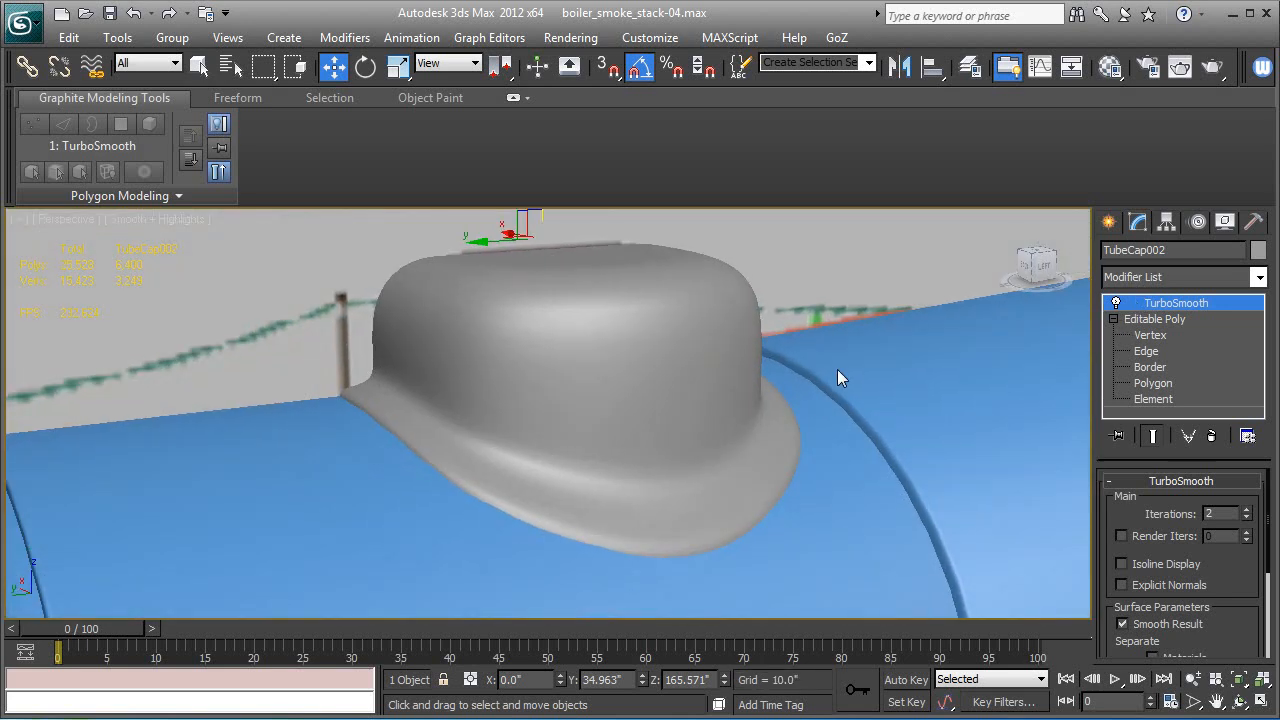
scroll(838, 378, "down", 4)
middle_click_drag(548, 443, 560, 470)
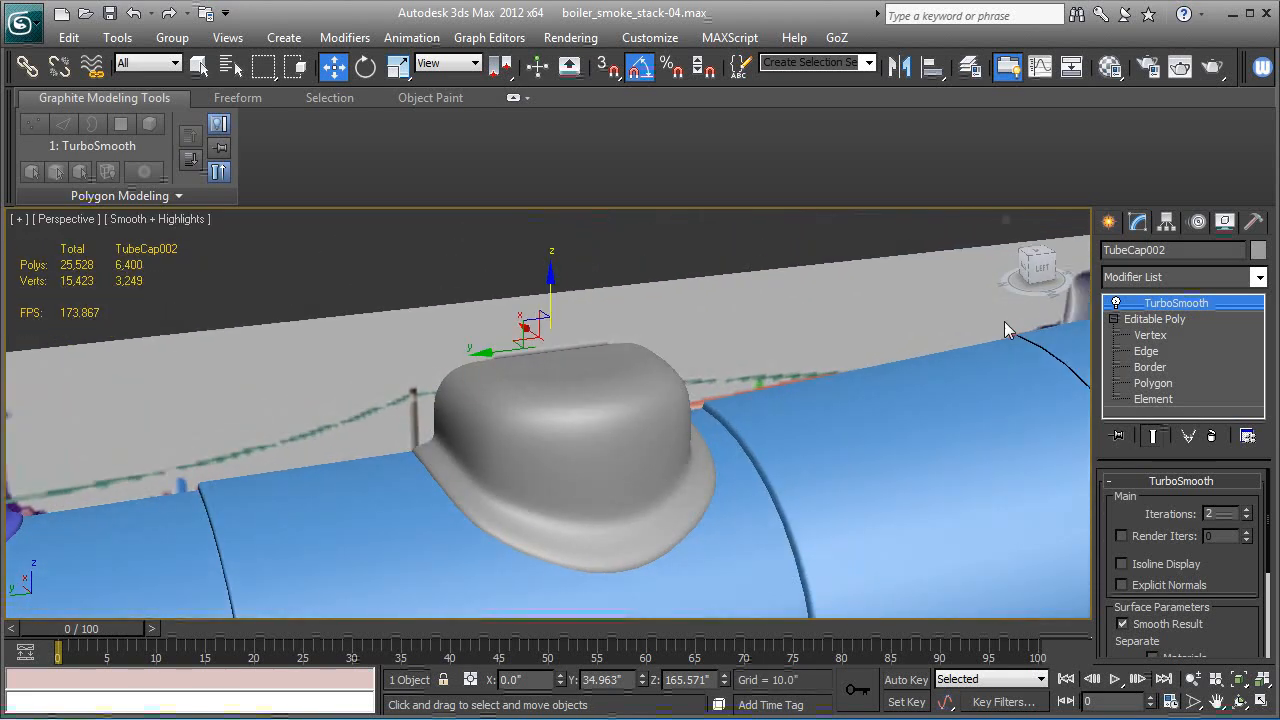
left_click(1174, 250)
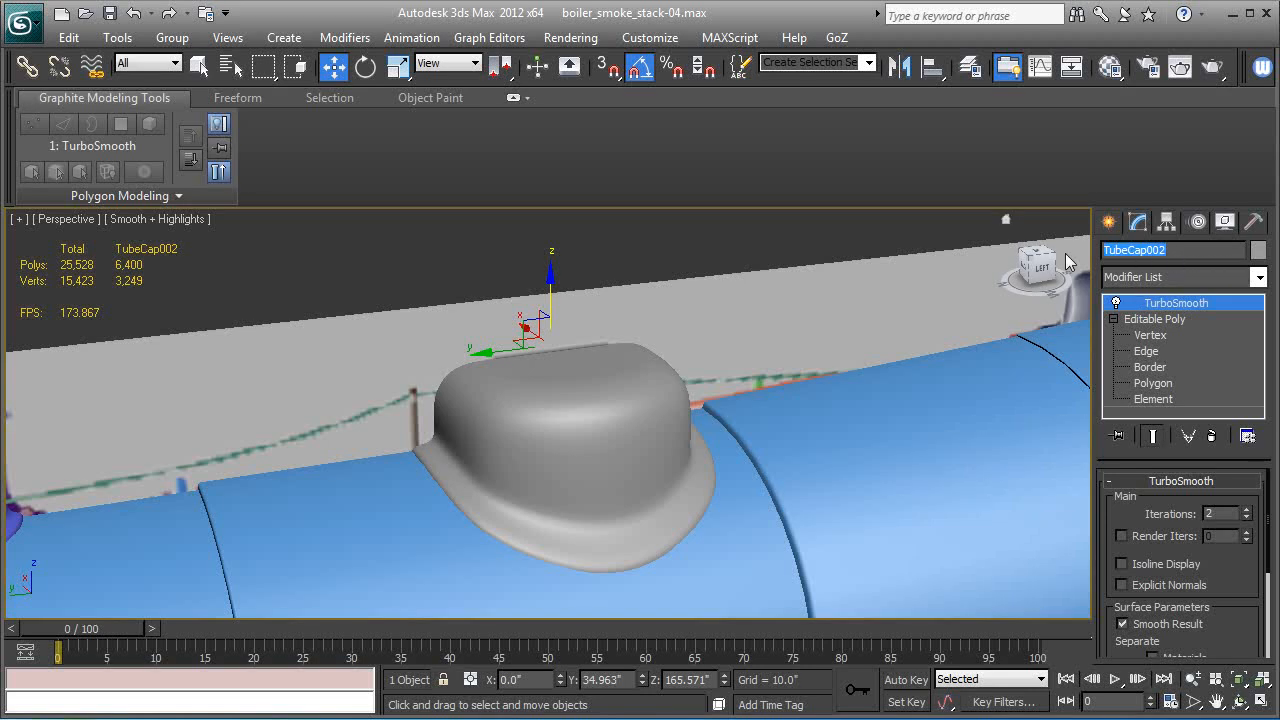
type("Portal_1-01")
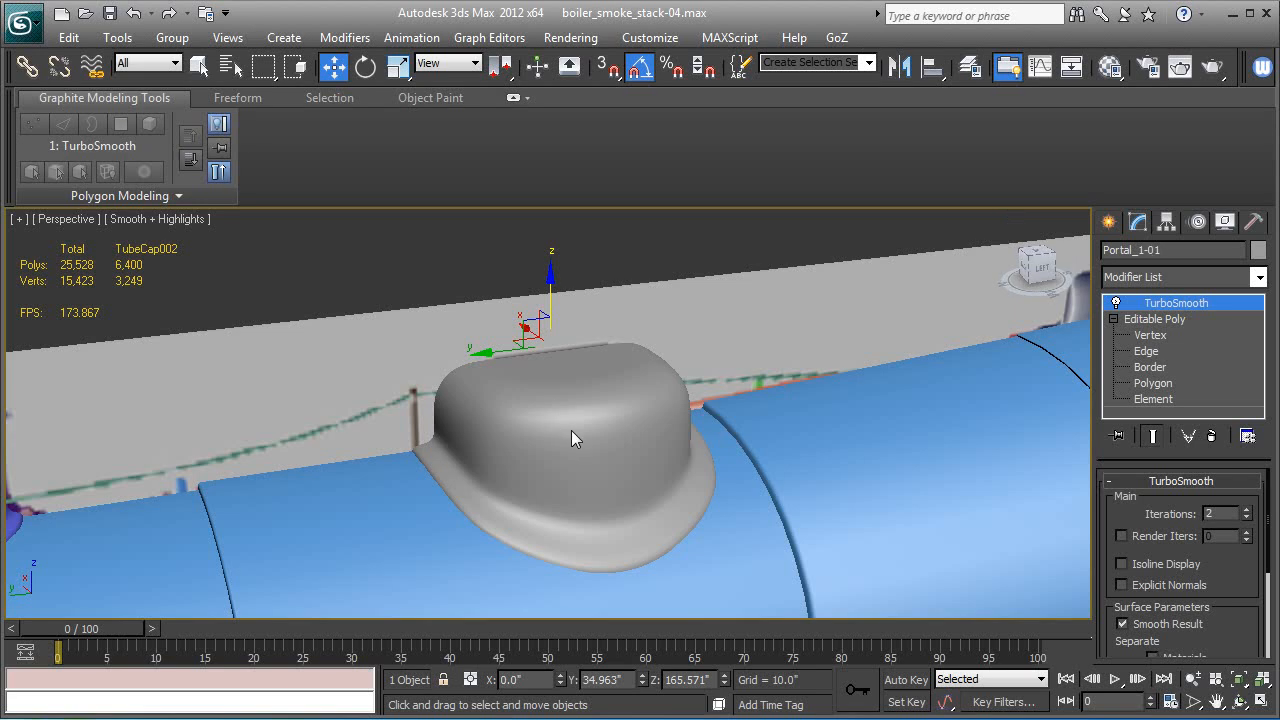
scroll(576, 431, "down", 3)
middle_click_drag(576, 431, 643, 409, "alt")
middle_click_drag(677, 481, 701, 466)
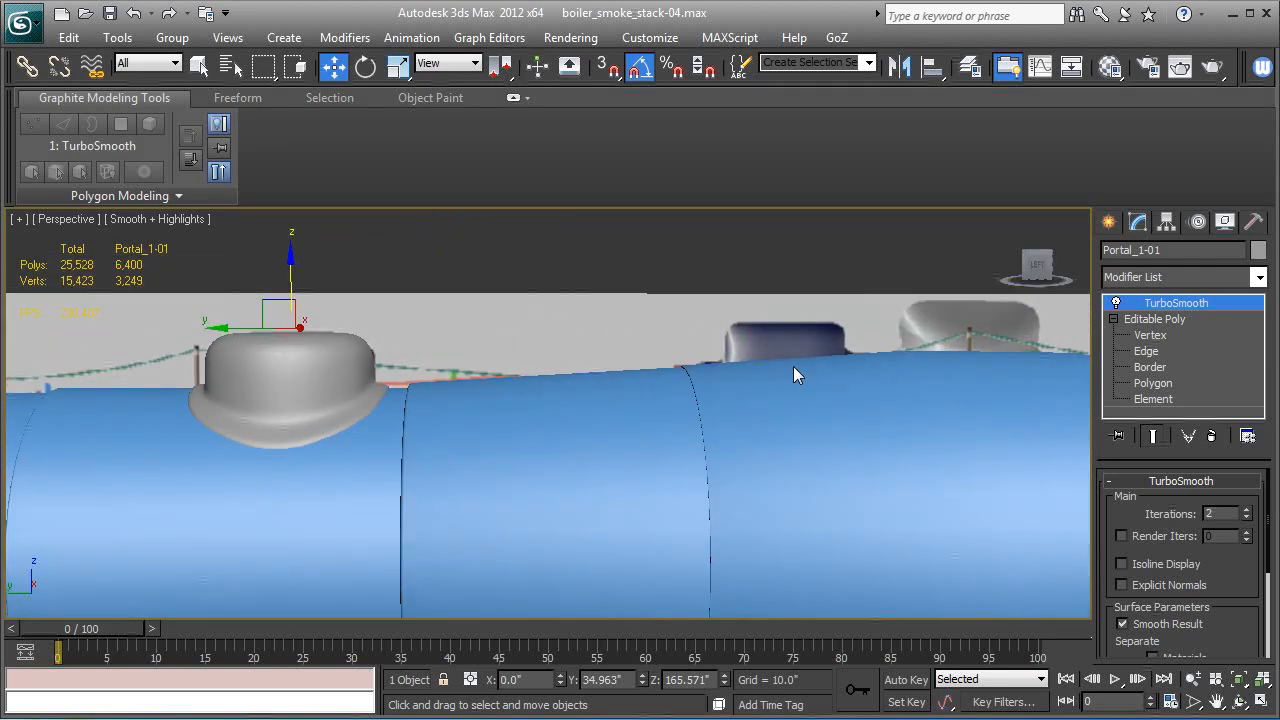